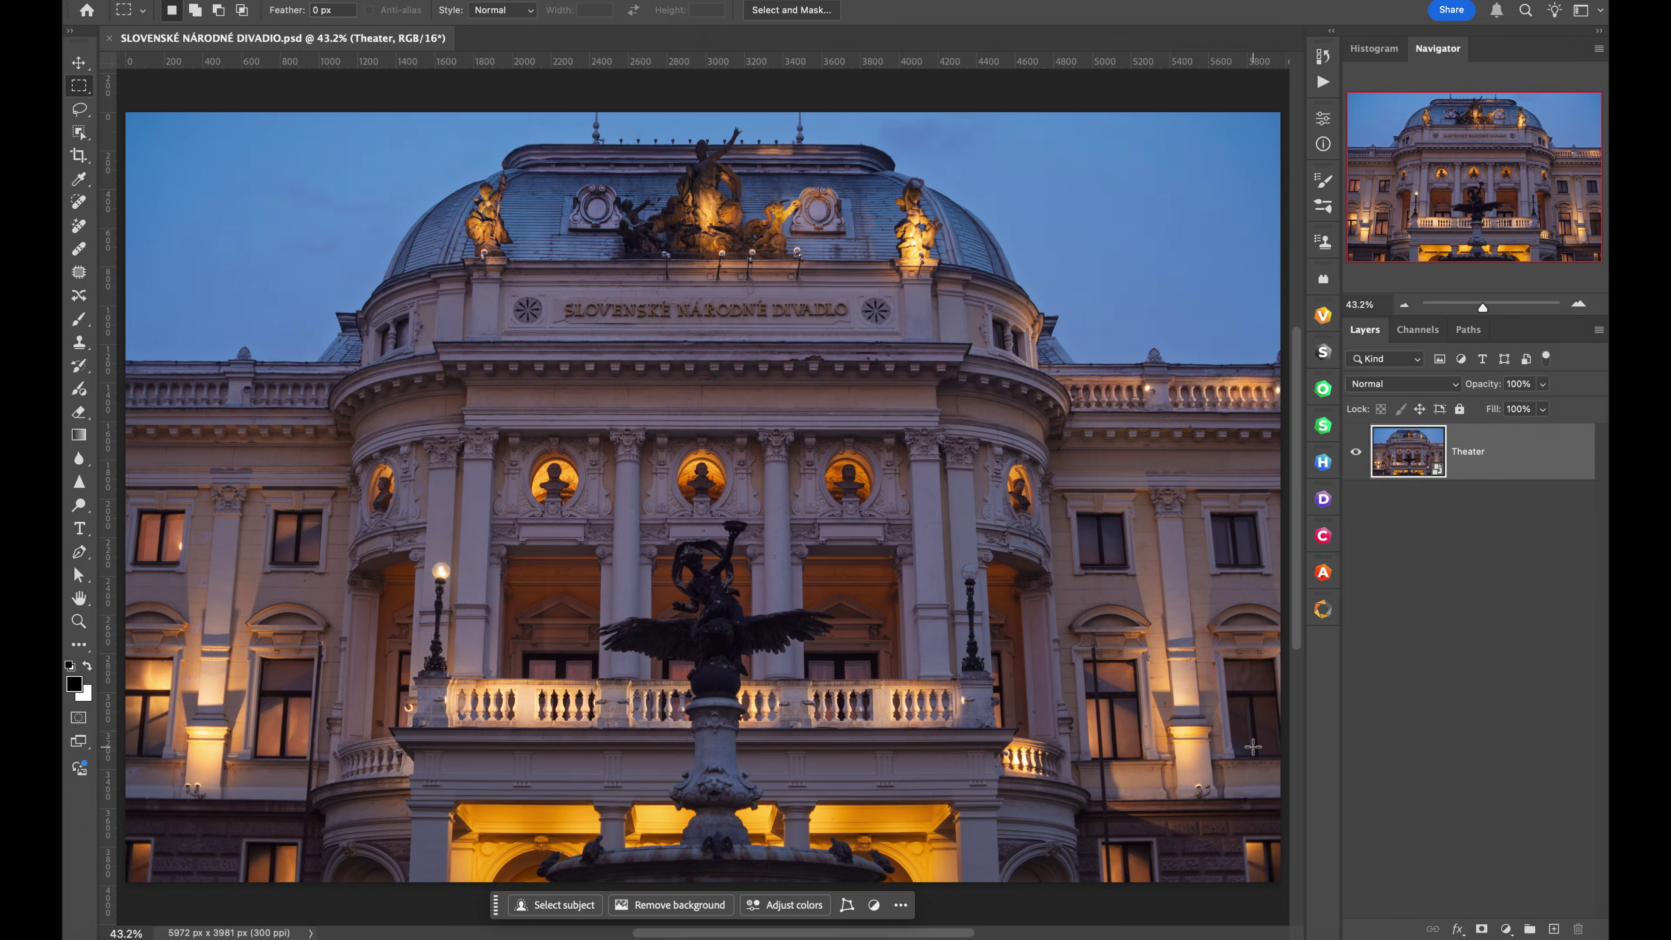
# Duplicate the Theater layer twice, mask the top copy to the fountain statue, and name it statue
pyautogui.doubleClick(1416, 464)
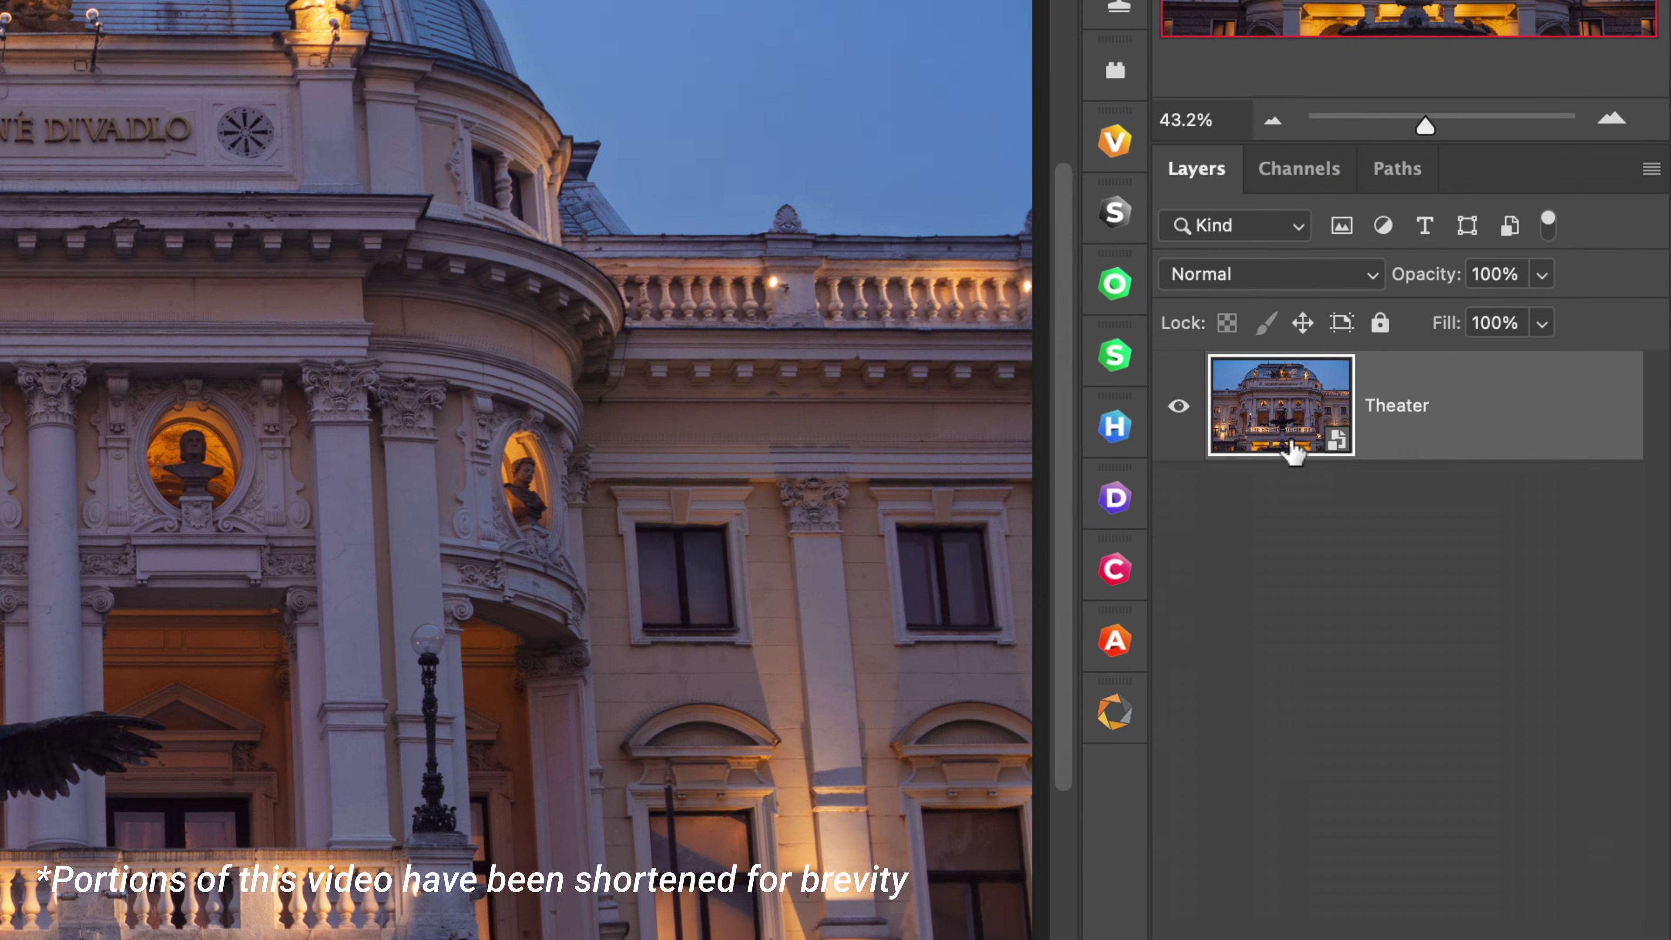
pyautogui.hotkey('ctrl', 'j')
pyautogui.hotkey('ctrl', 'j')
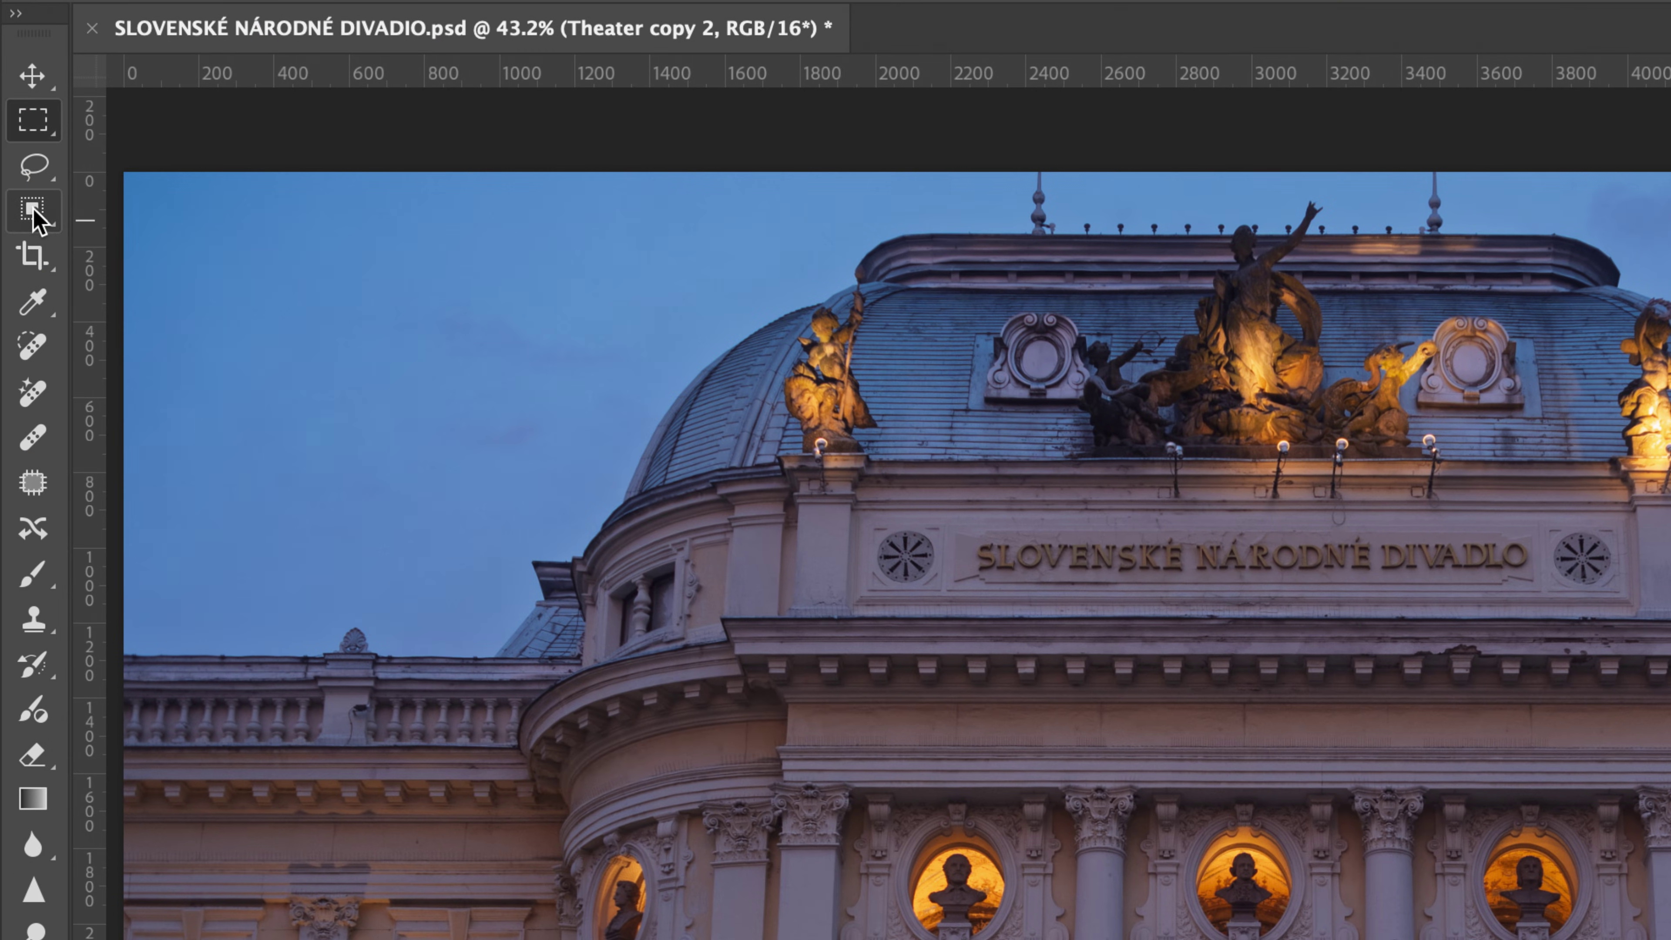
pyautogui.click(30, 212)
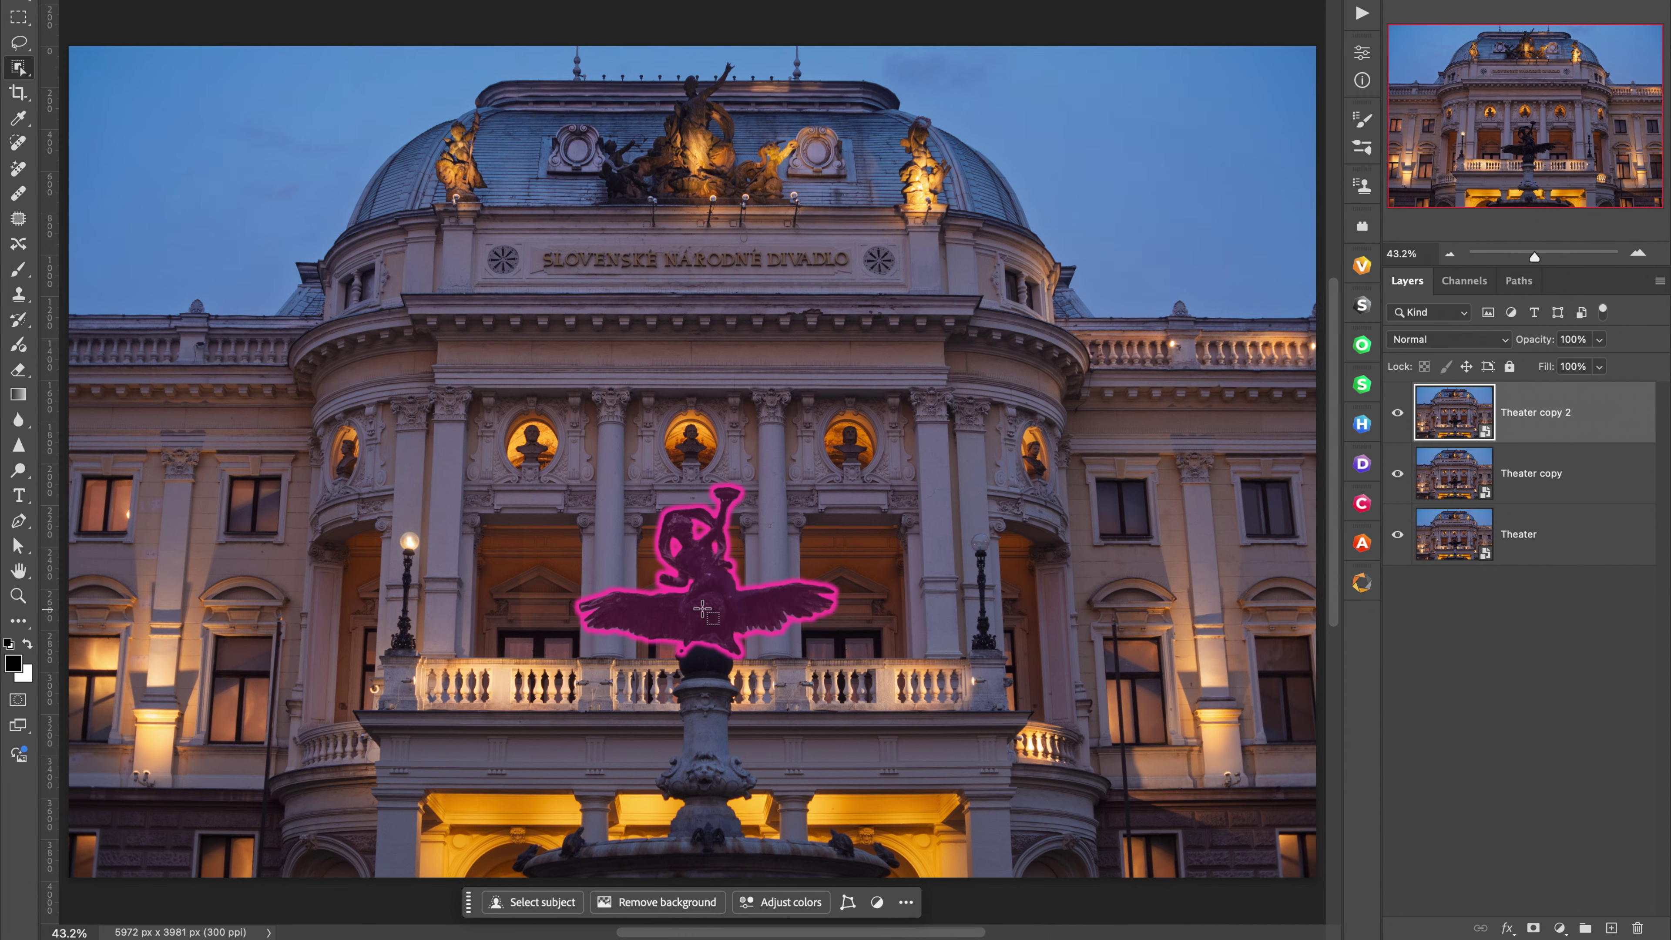
pyautogui.click(703, 611)
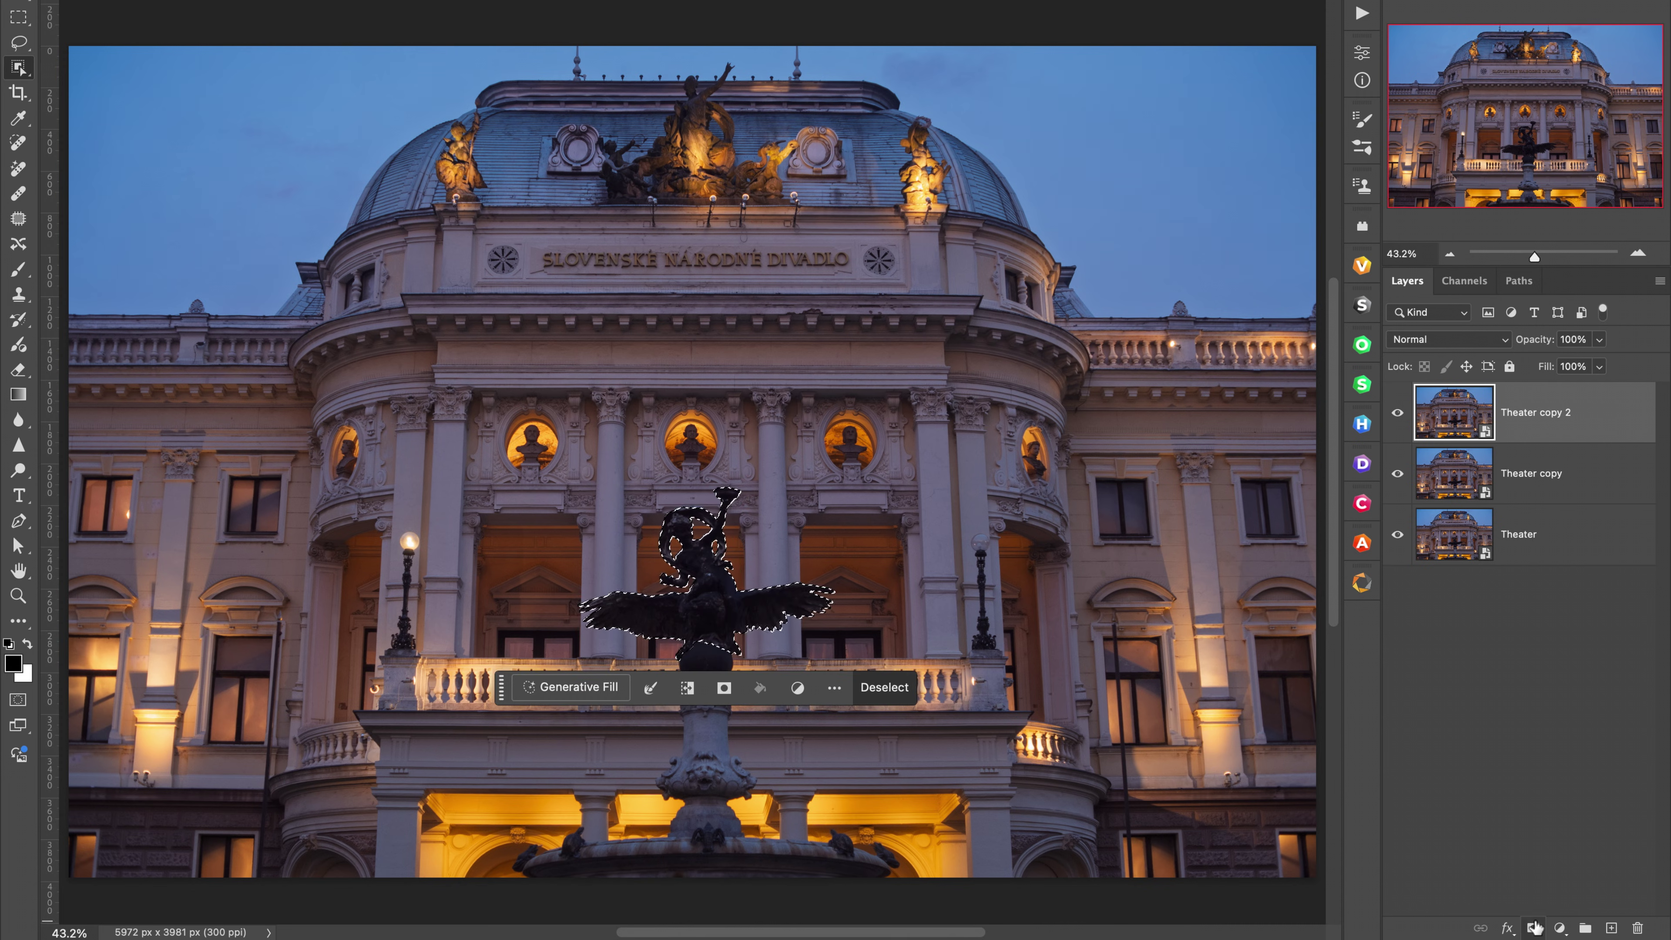
pyautogui.click(1533, 928)
pyautogui.doubleClick(1608, 415)
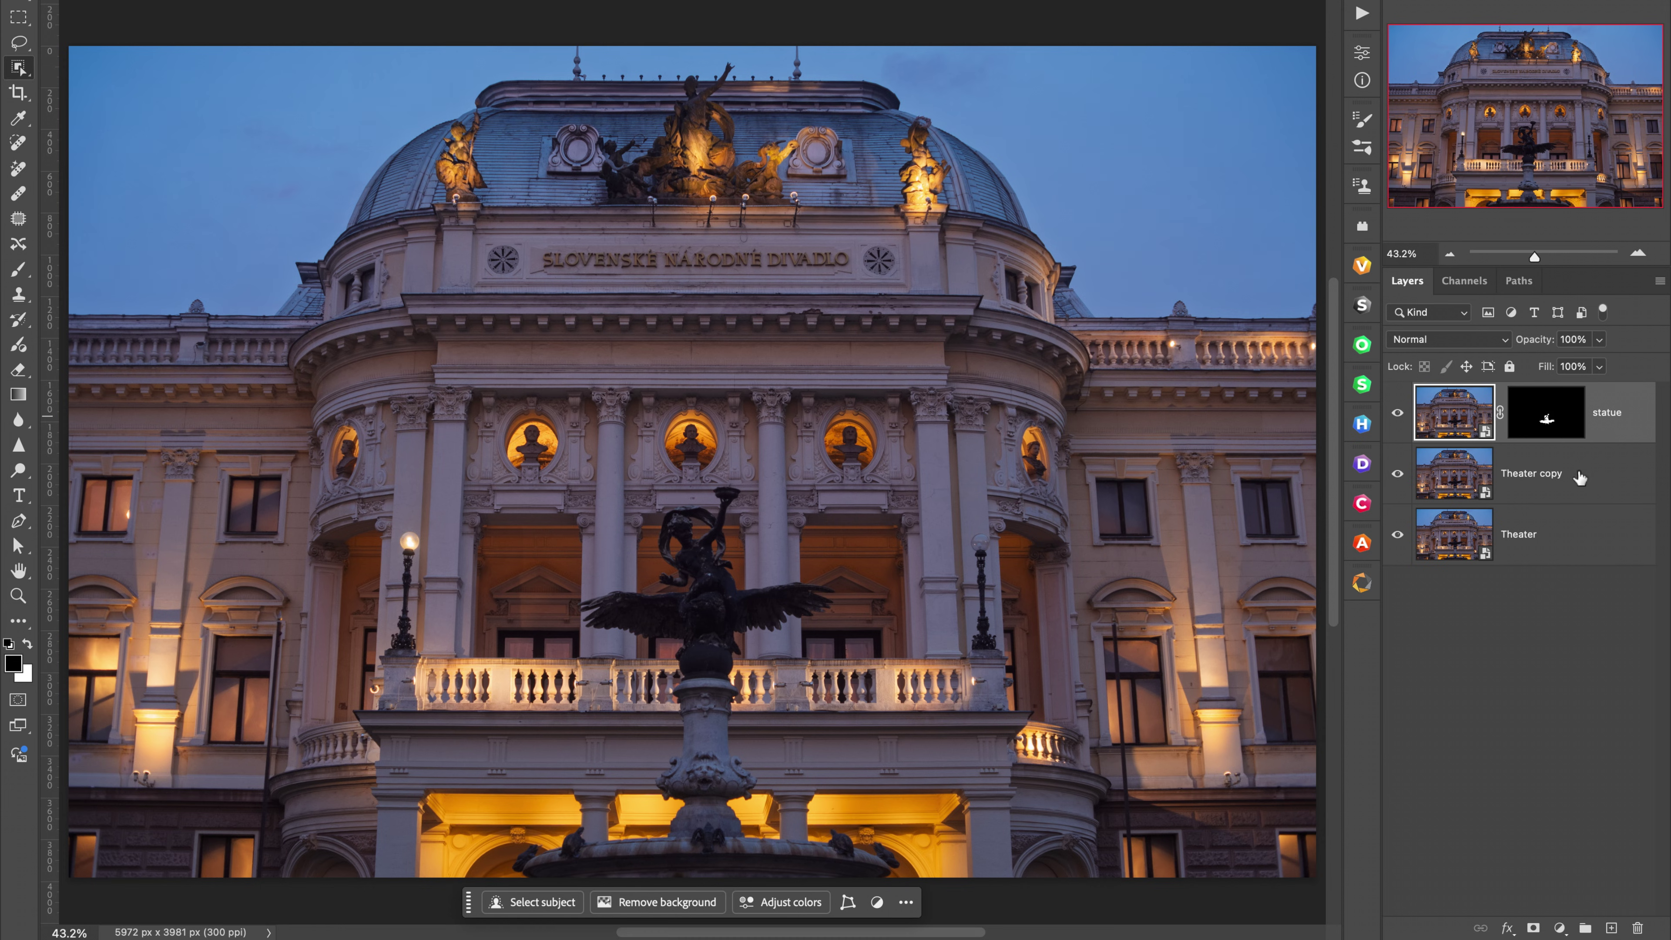
pyautogui.click(1472, 481)
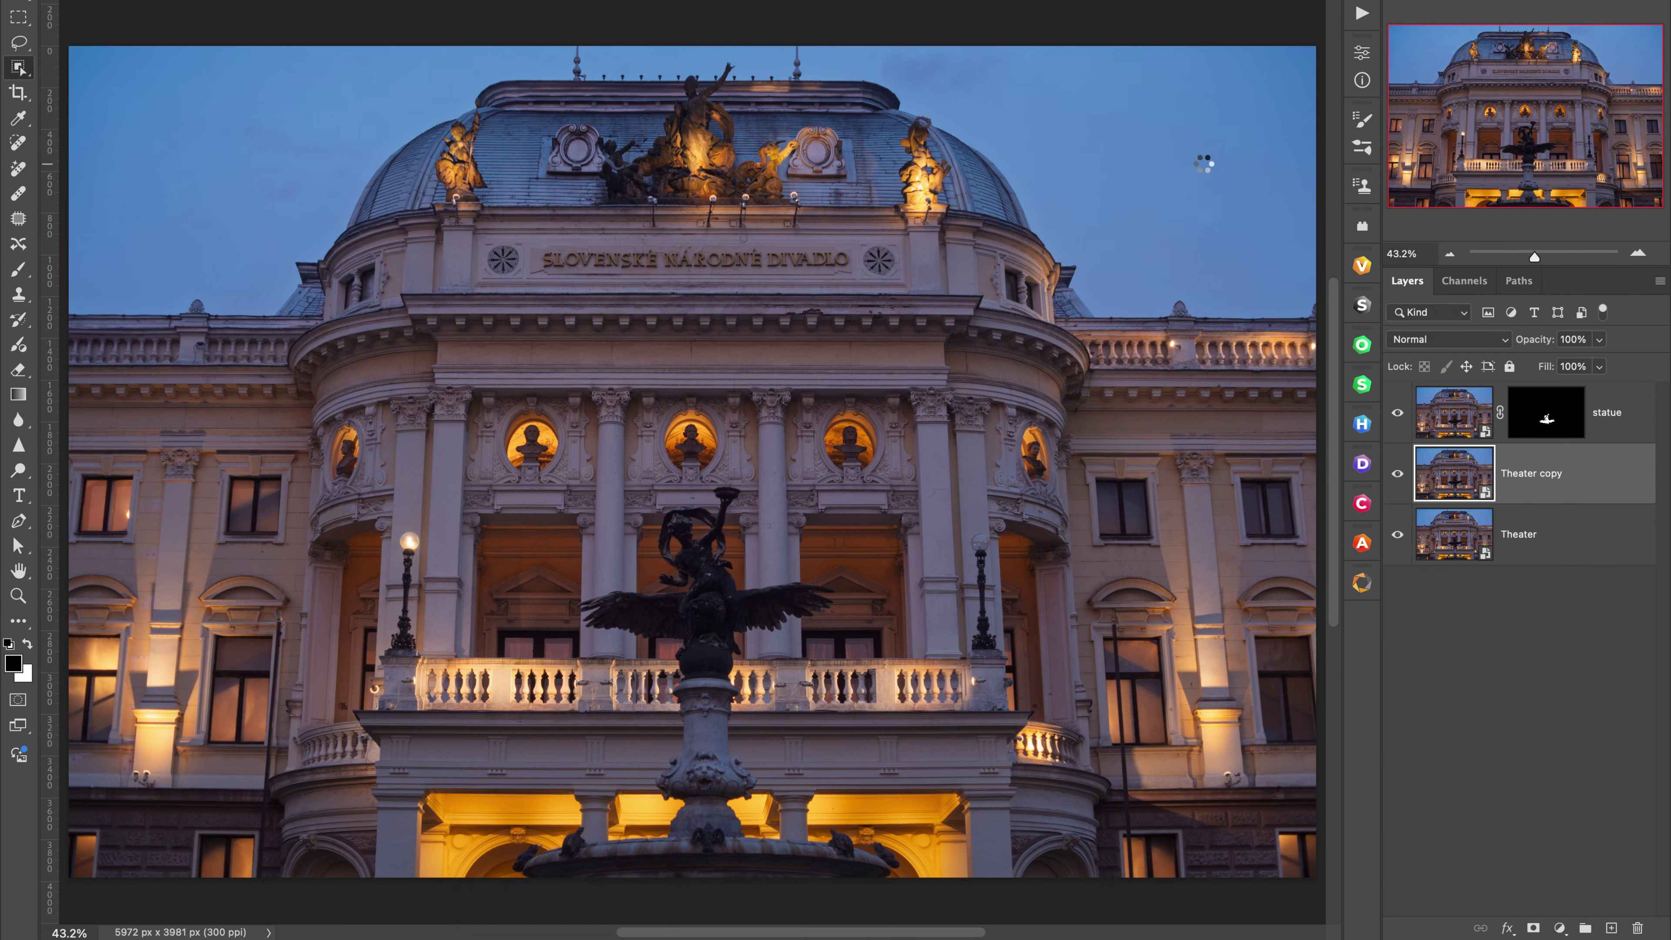
# Mask the Theater copy to the sky, name it sky, and send the base Theater layer to Nik Color Efex
pyautogui.click(1204, 164)
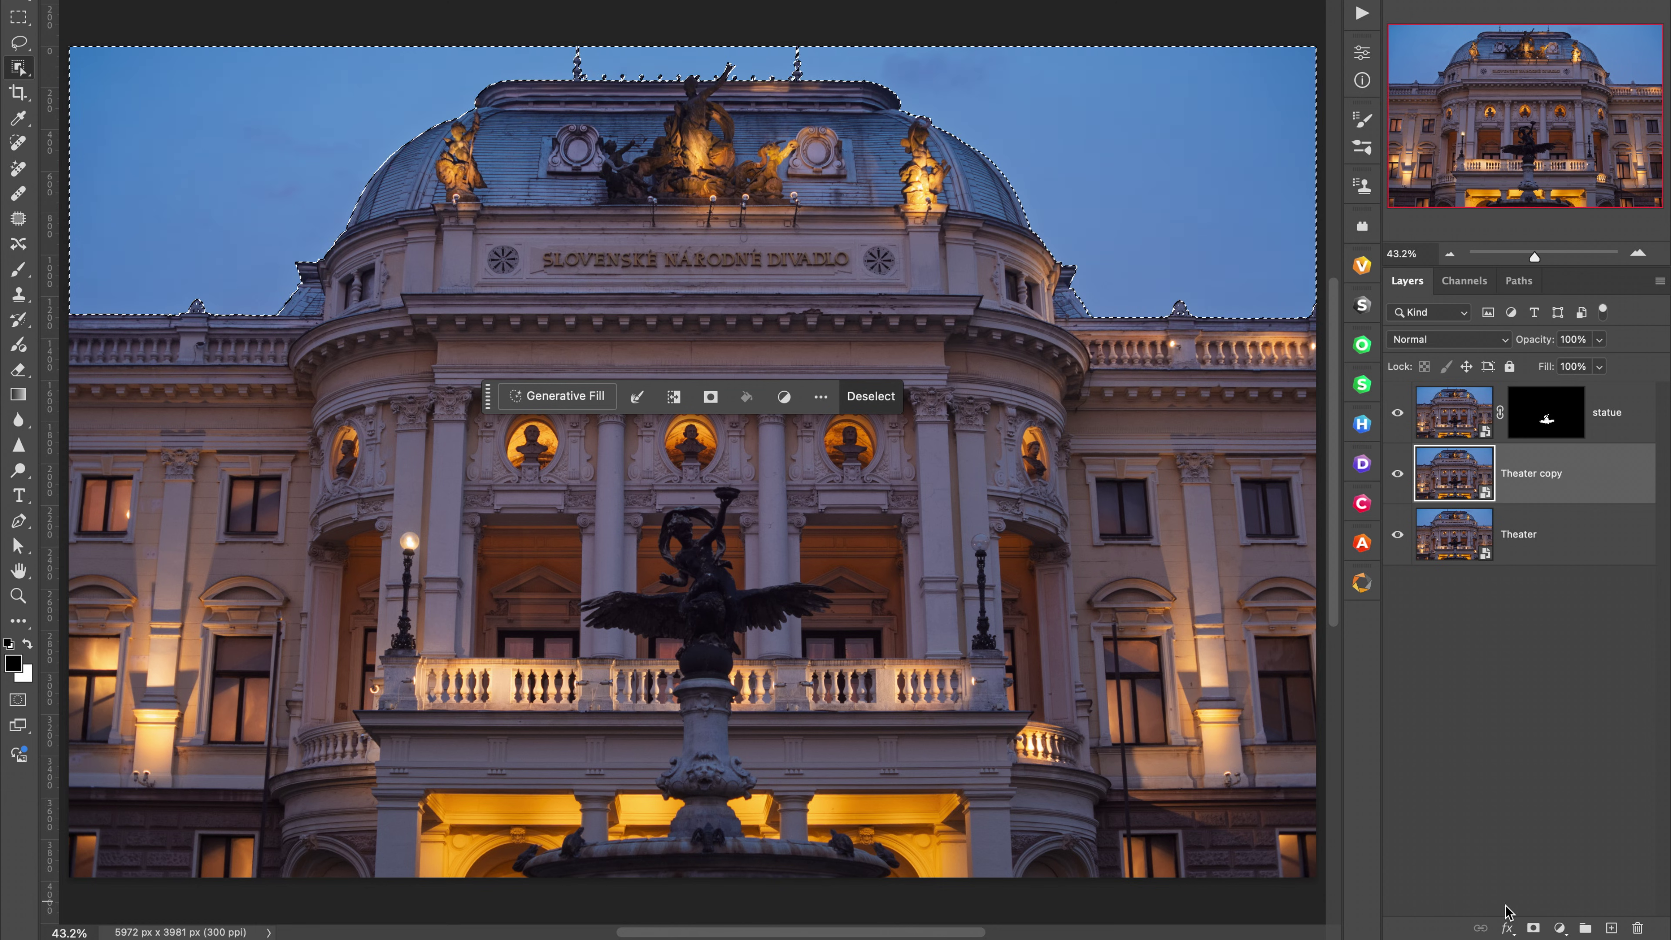
pyautogui.click(1533, 928)
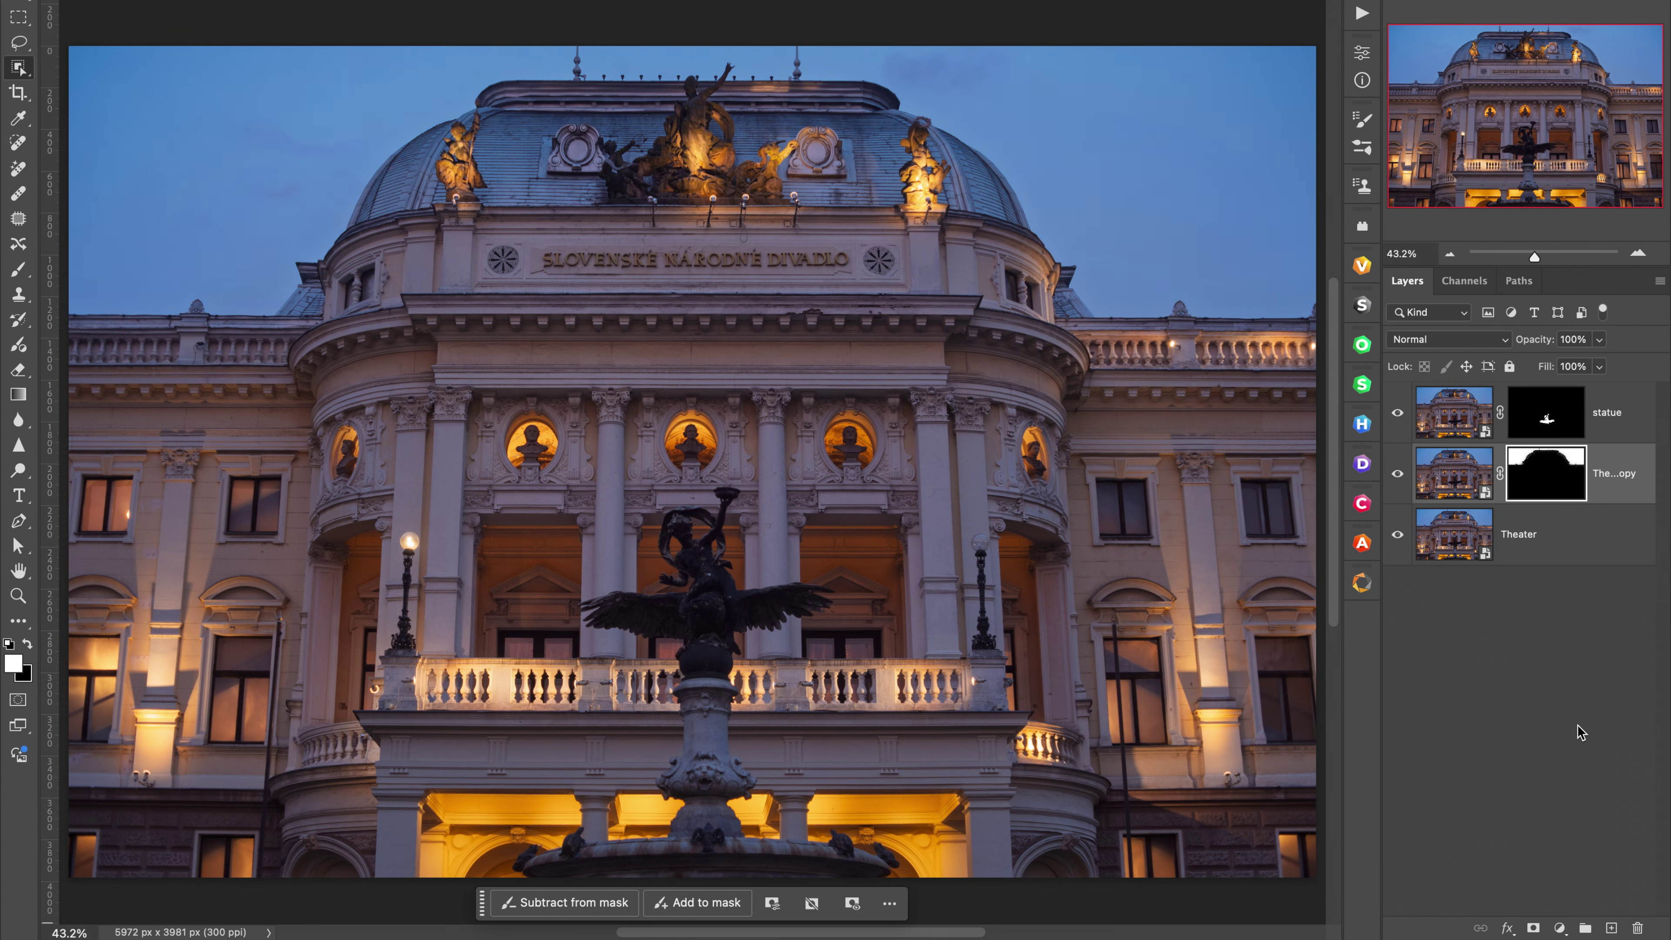
pyautogui.doubleClick(1615, 474)
pyautogui.press('Return')
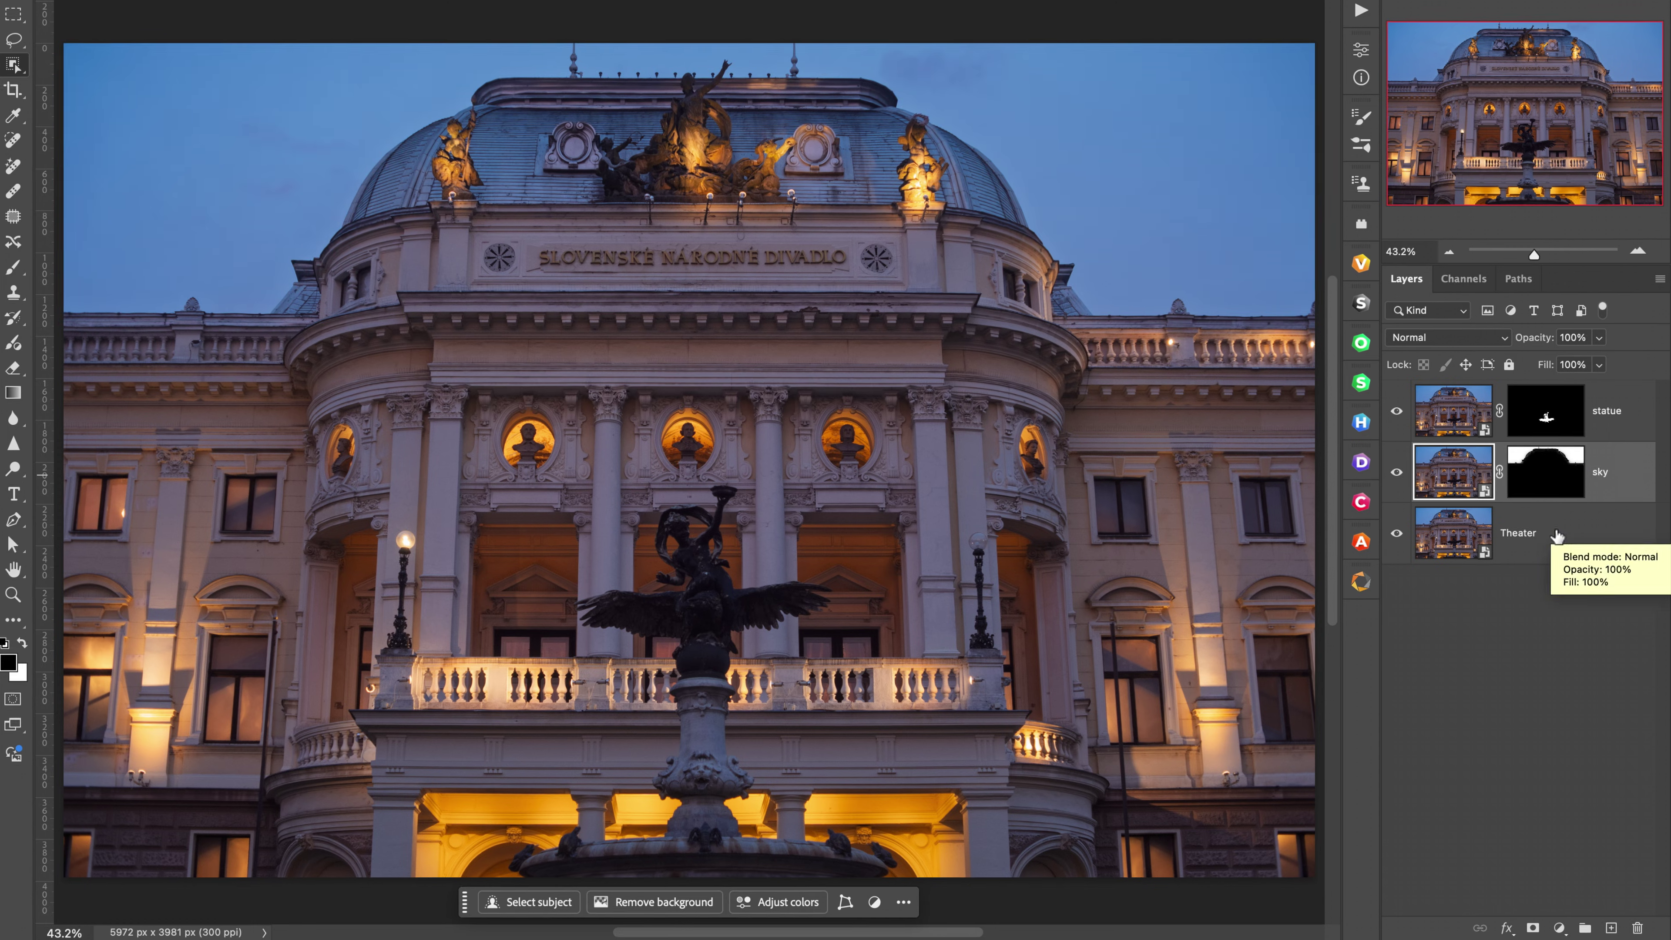
pyautogui.click(1546, 538)
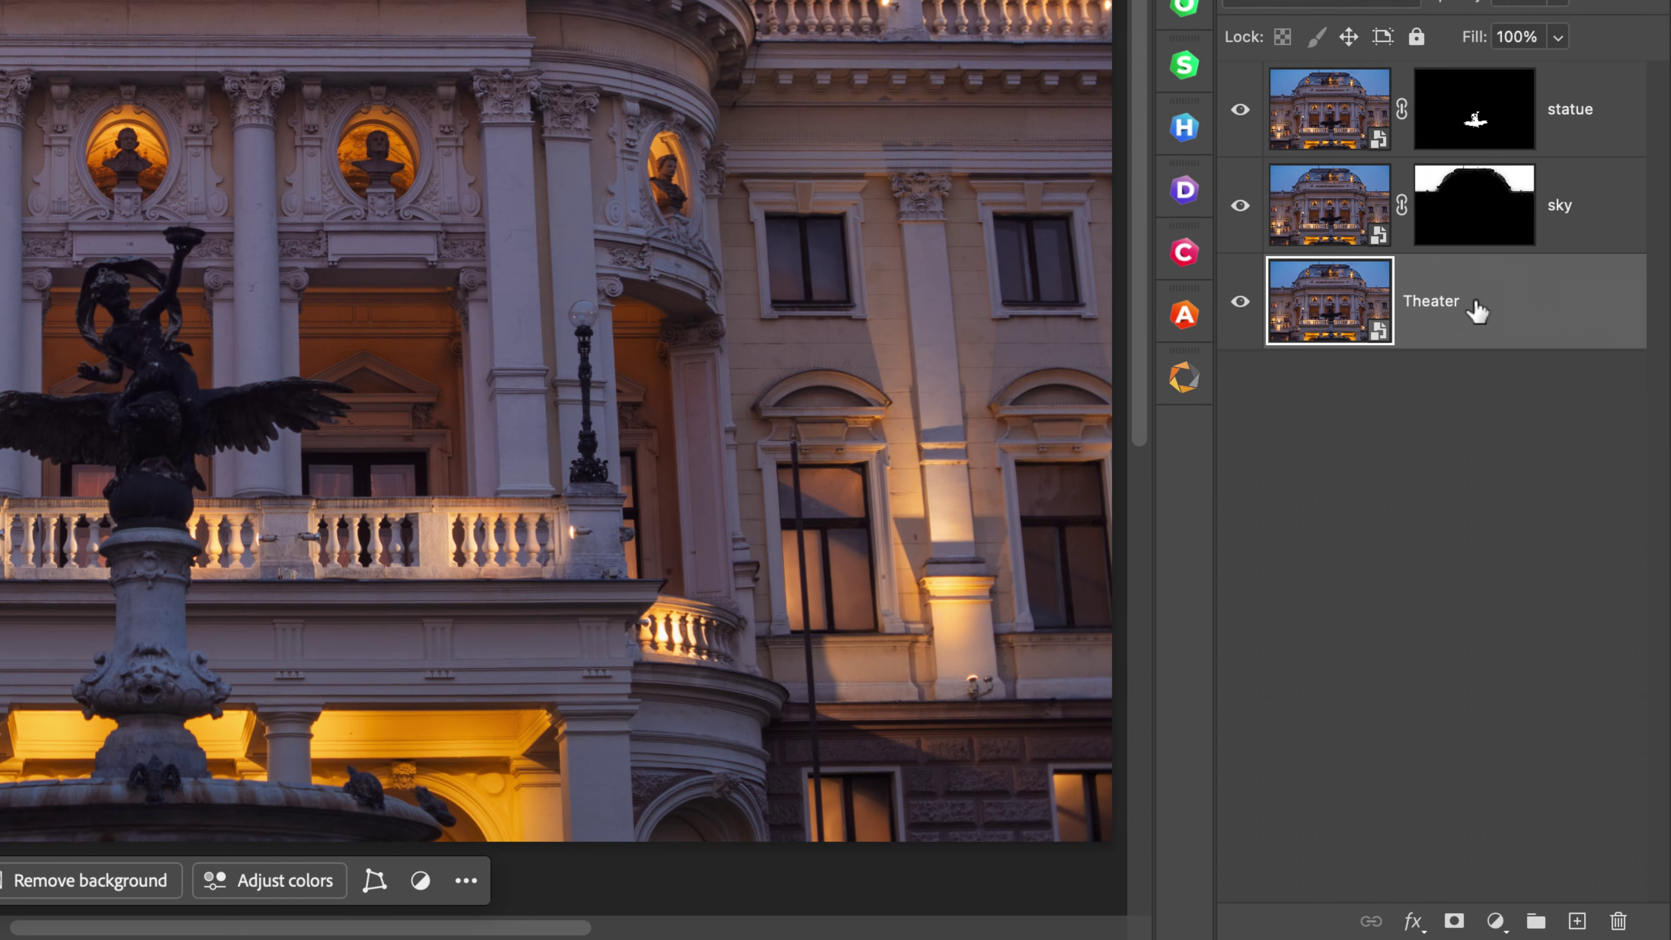
pyautogui.click(1192, 250)
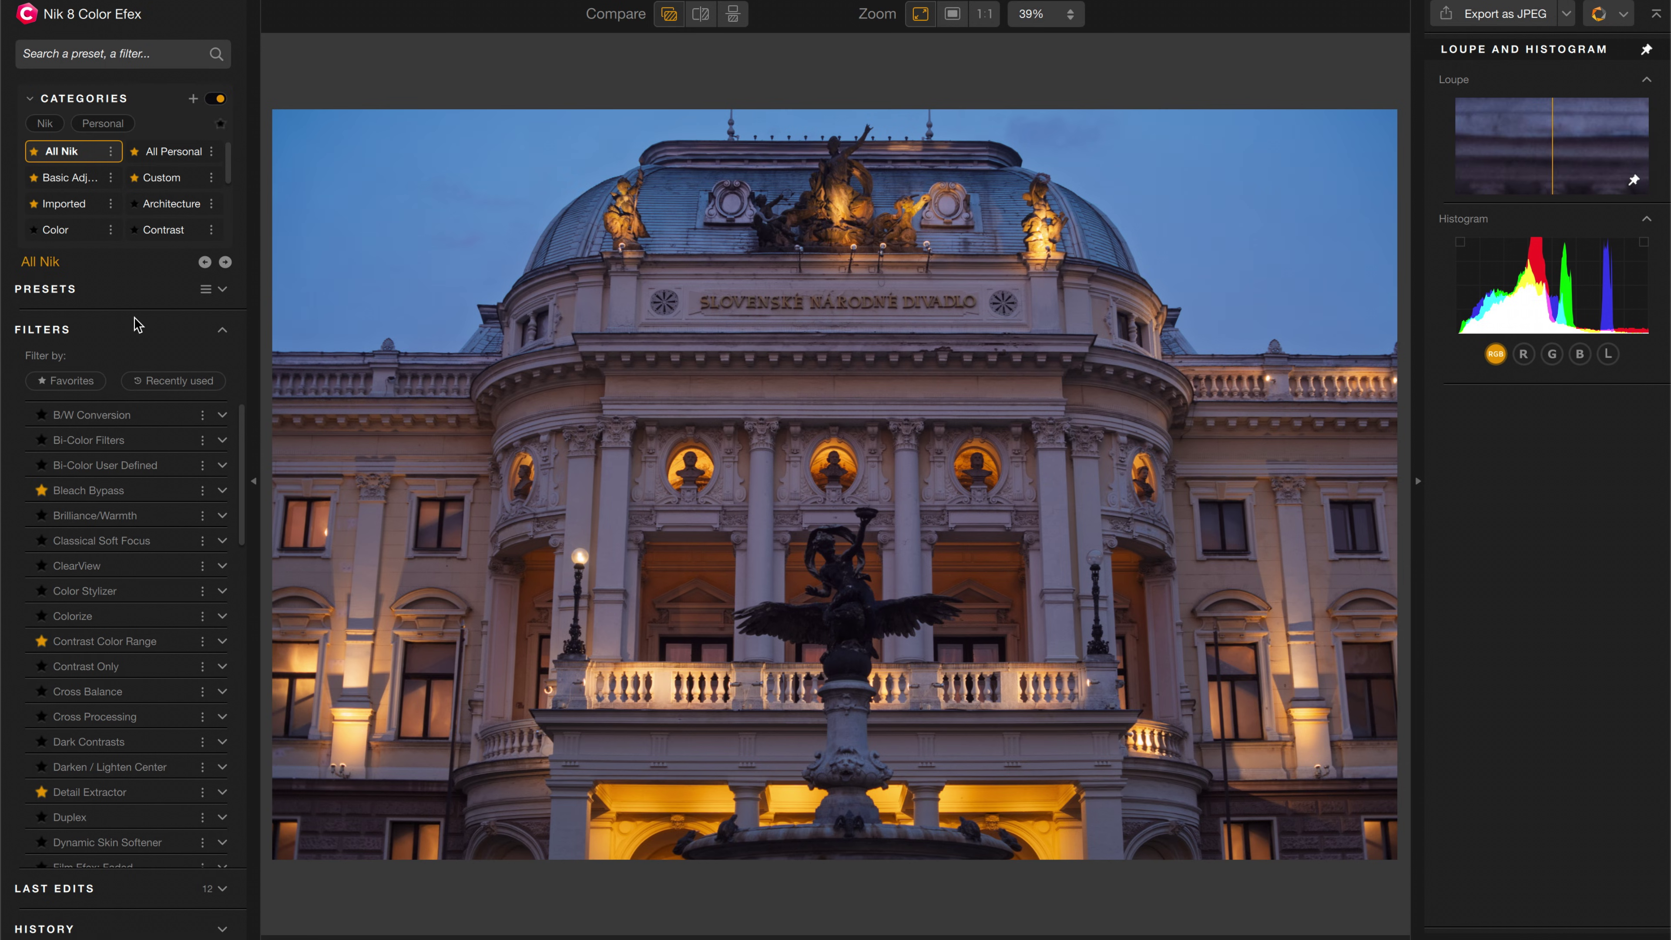
pyautogui.click(131, 290)
pyautogui.scroll(-2, 135, 558)
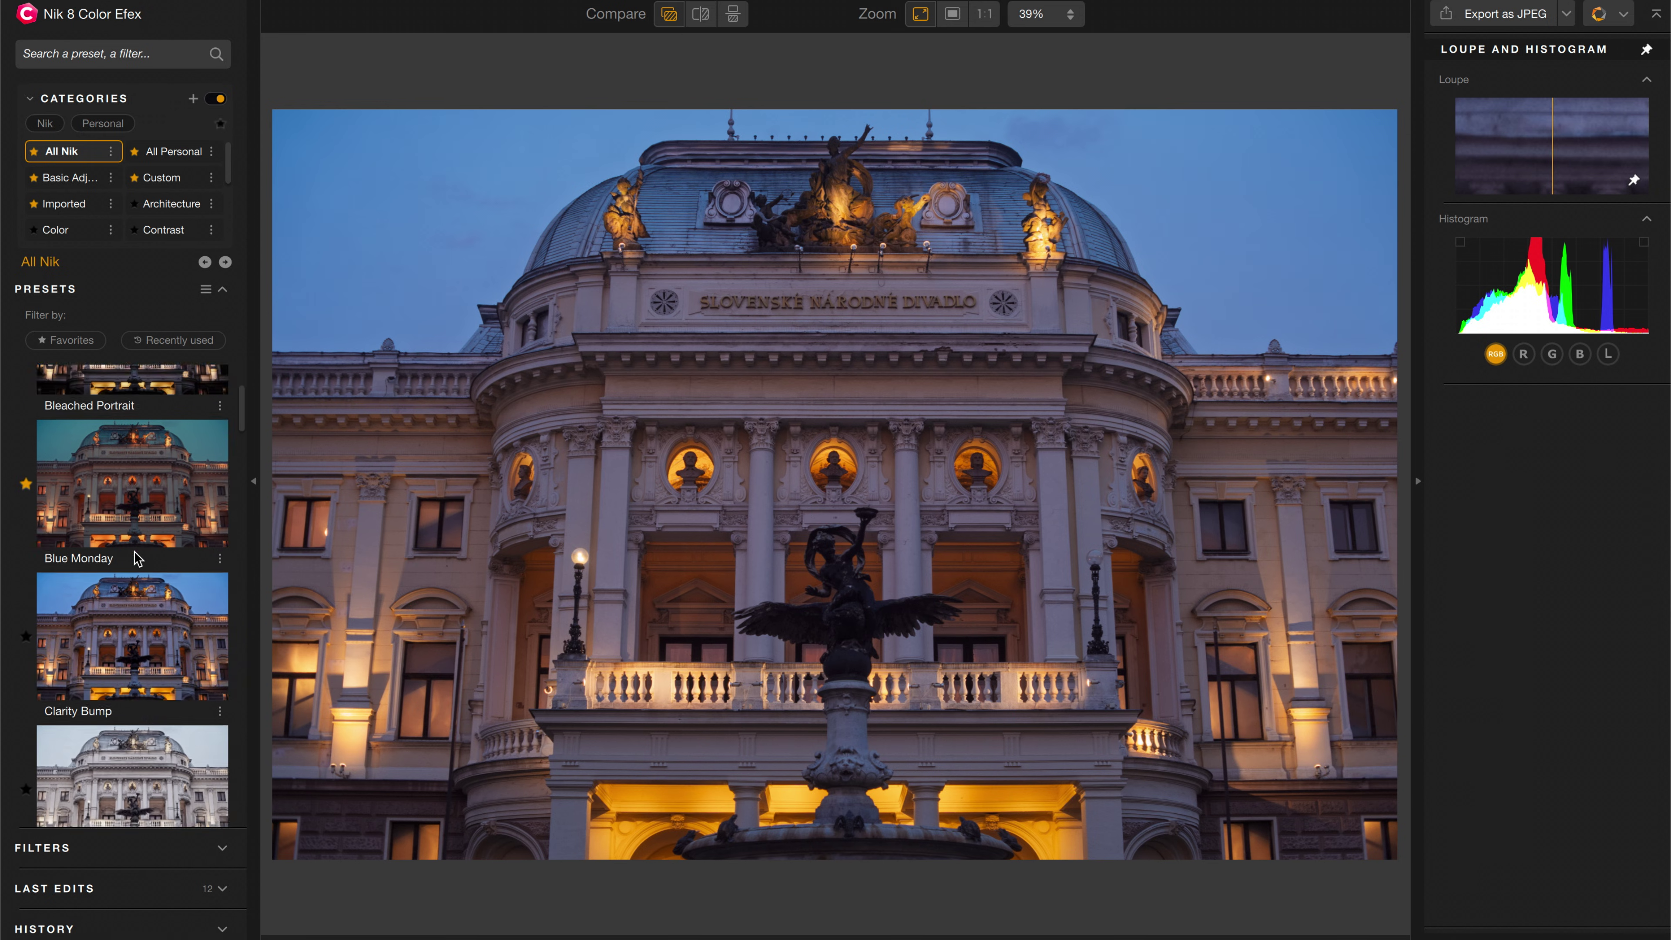
pyautogui.scroll(-3, 135, 558)
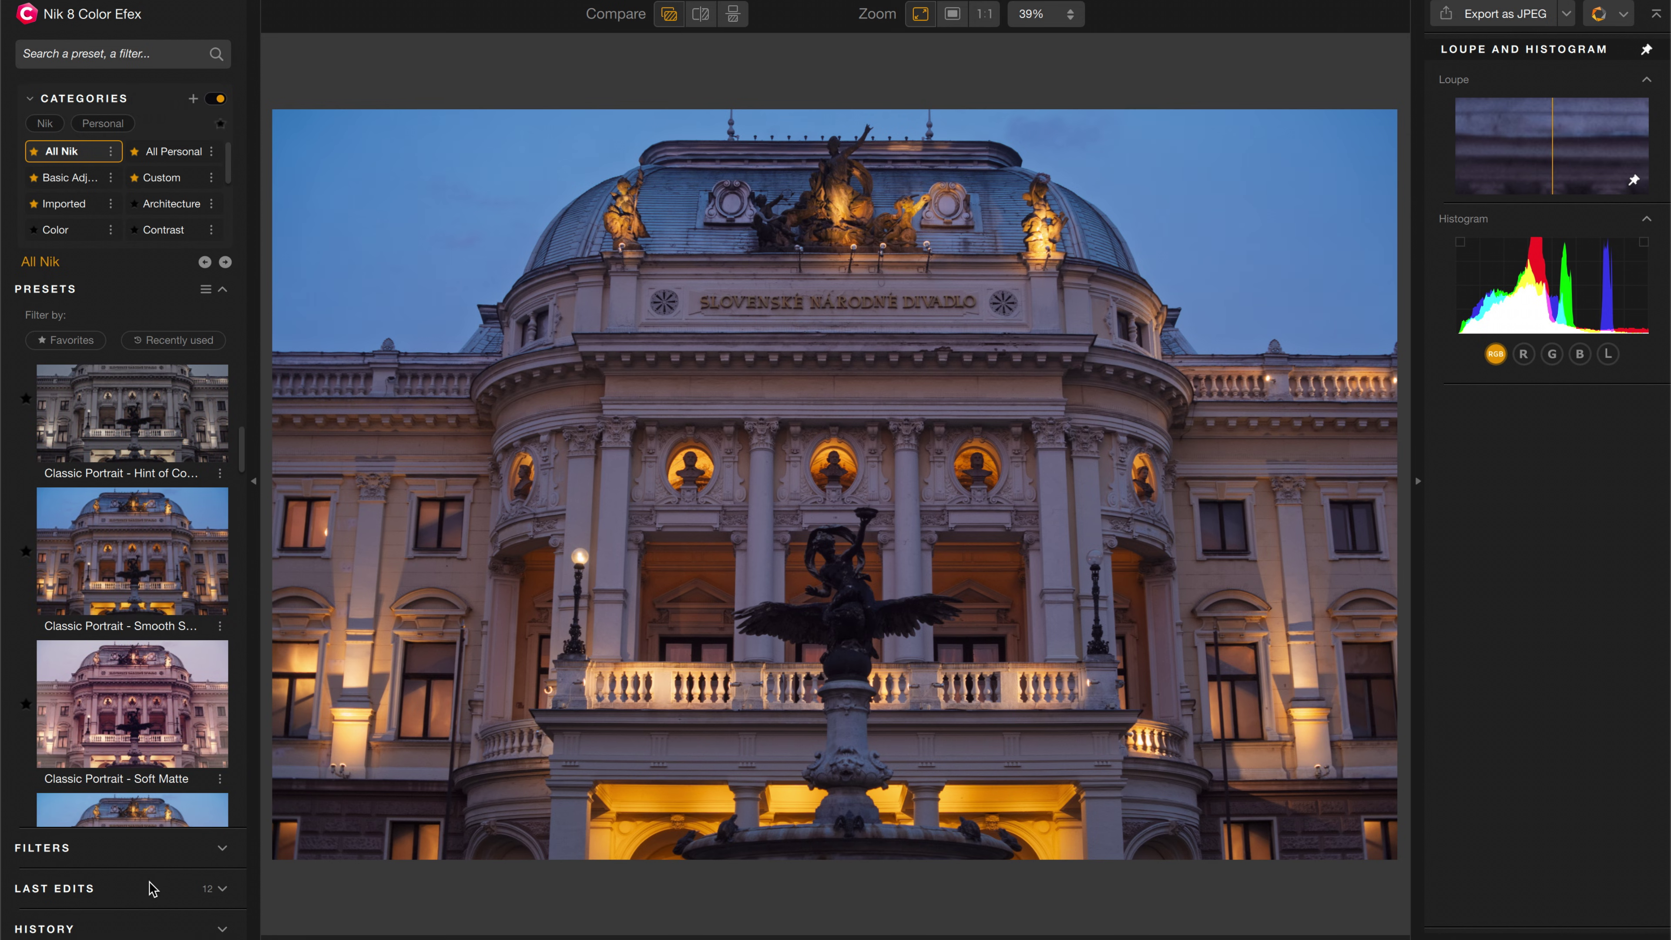
pyautogui.click(178, 855)
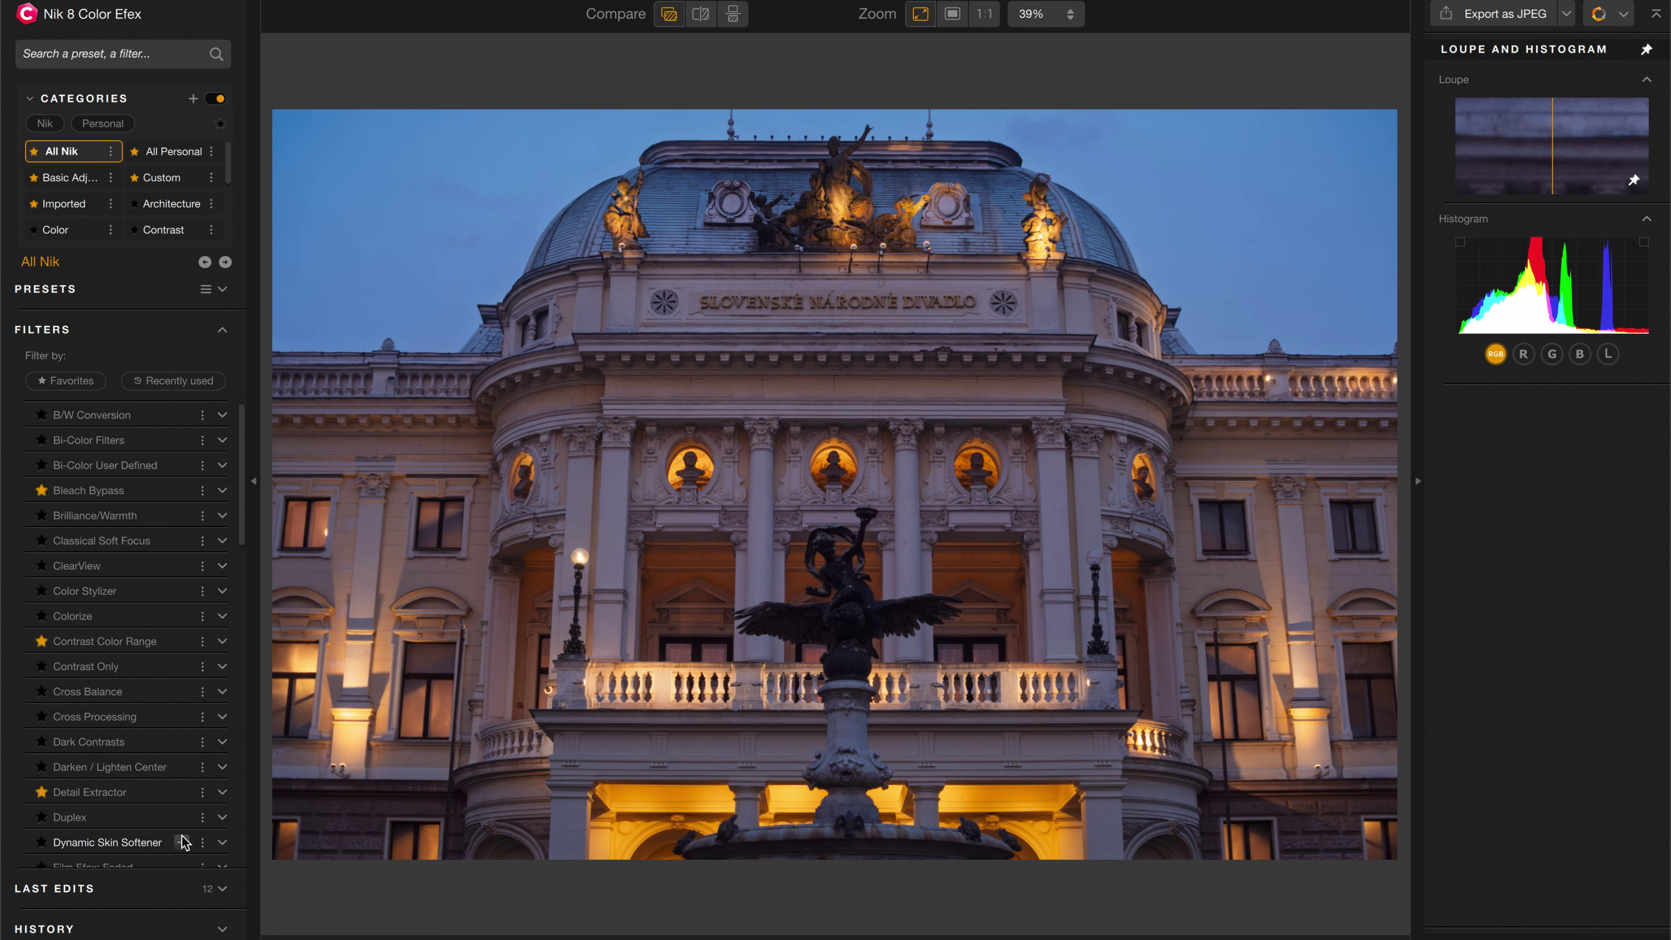
pyautogui.scroll(-10, 141, 698)
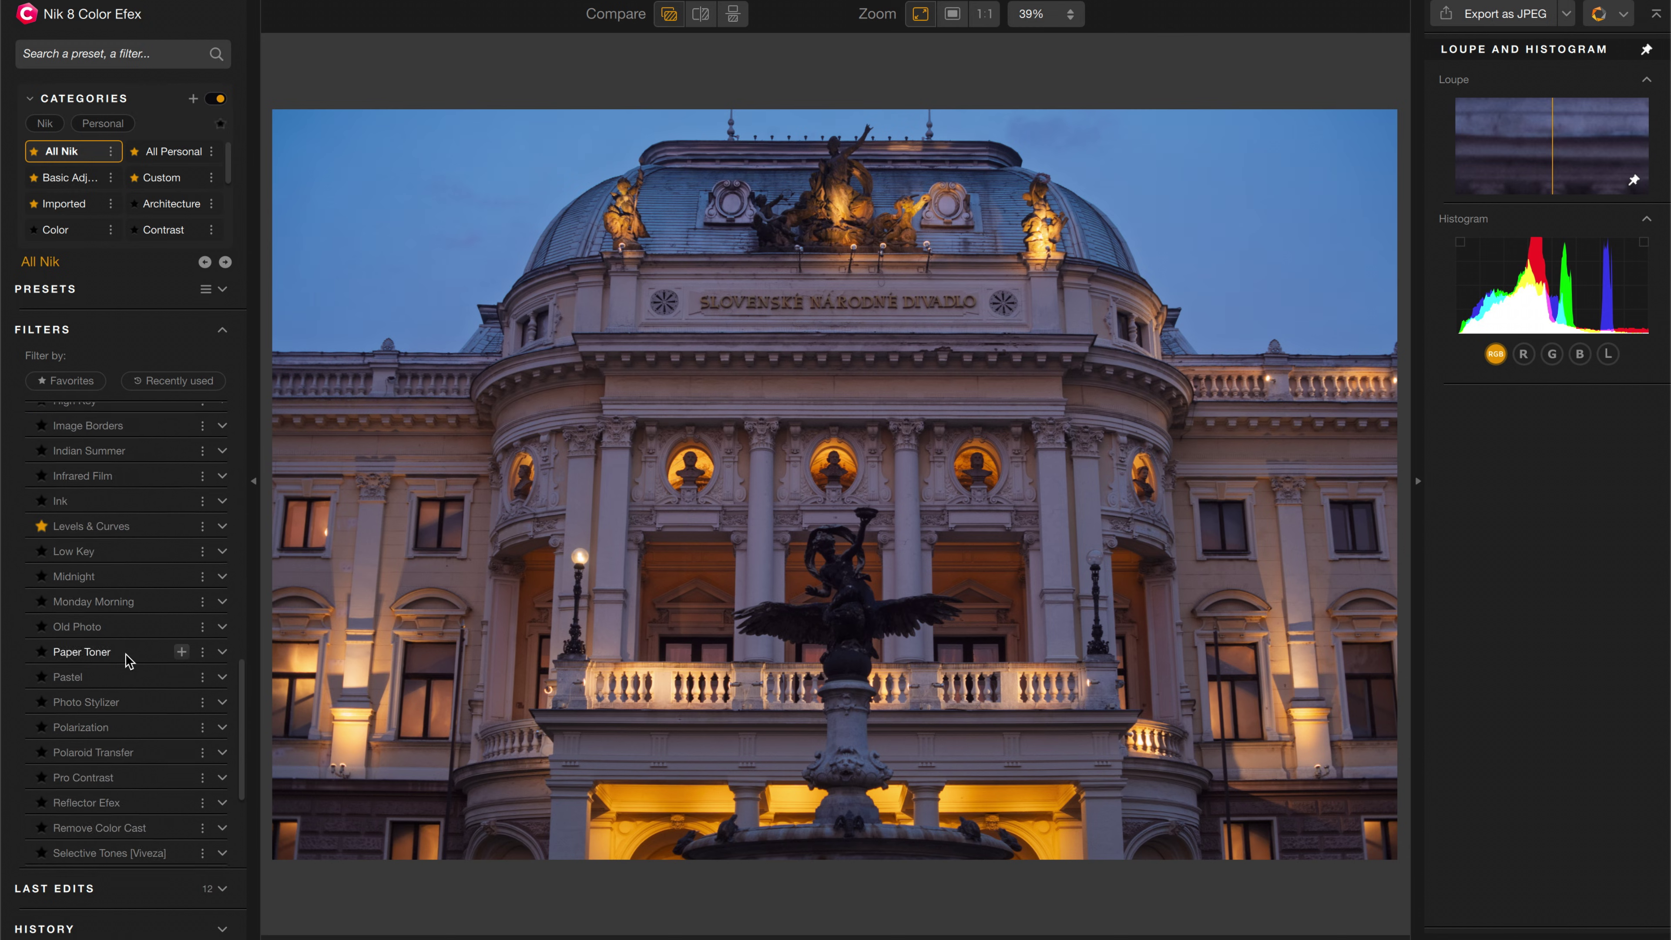
pyautogui.scroll(8, 127, 660)
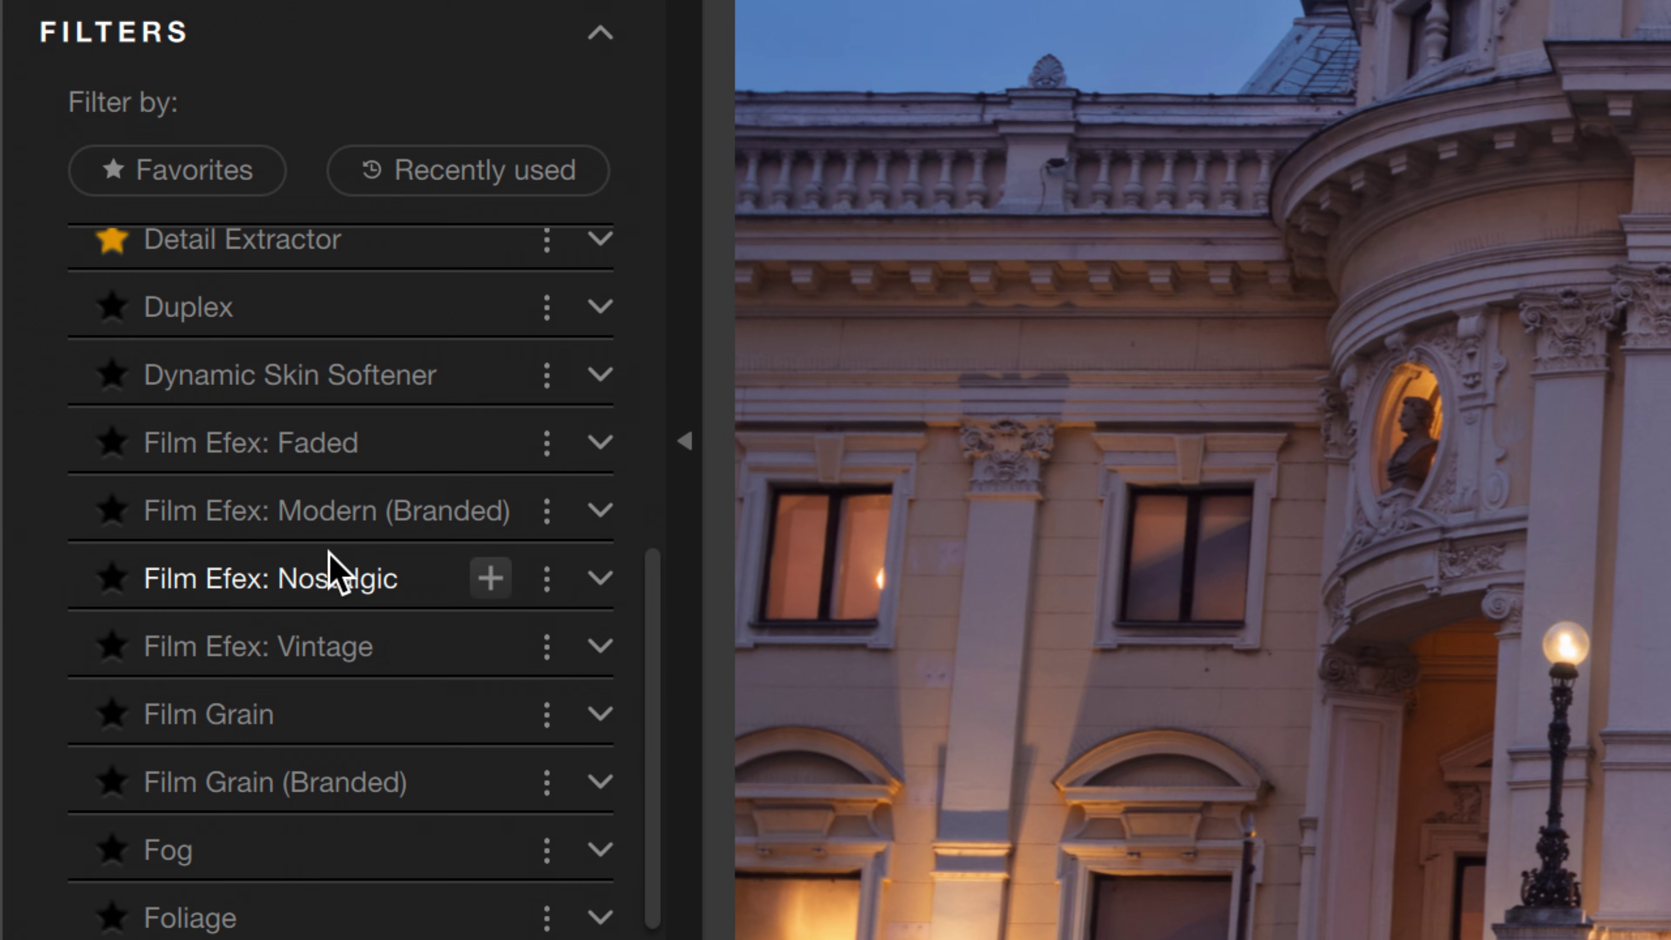
# Add the Film Efex: Modern (Branded) filter with the Kodak Gold 200 film type
pyautogui.click(490, 510)
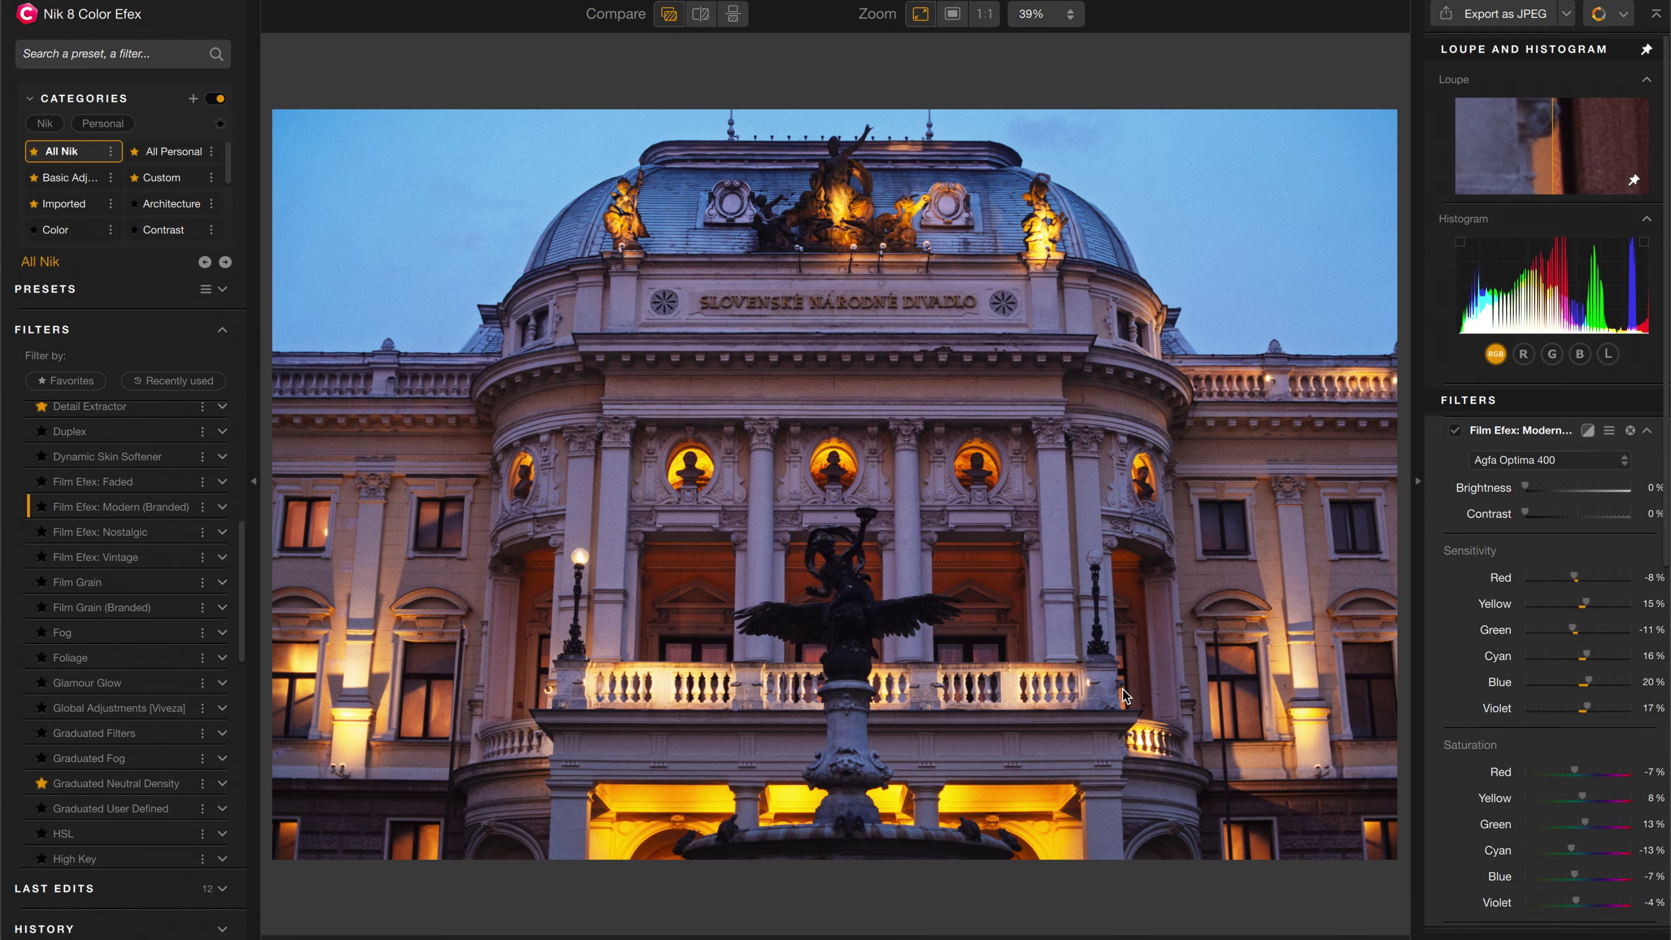
pyautogui.scroll(-5, 1541, 356)
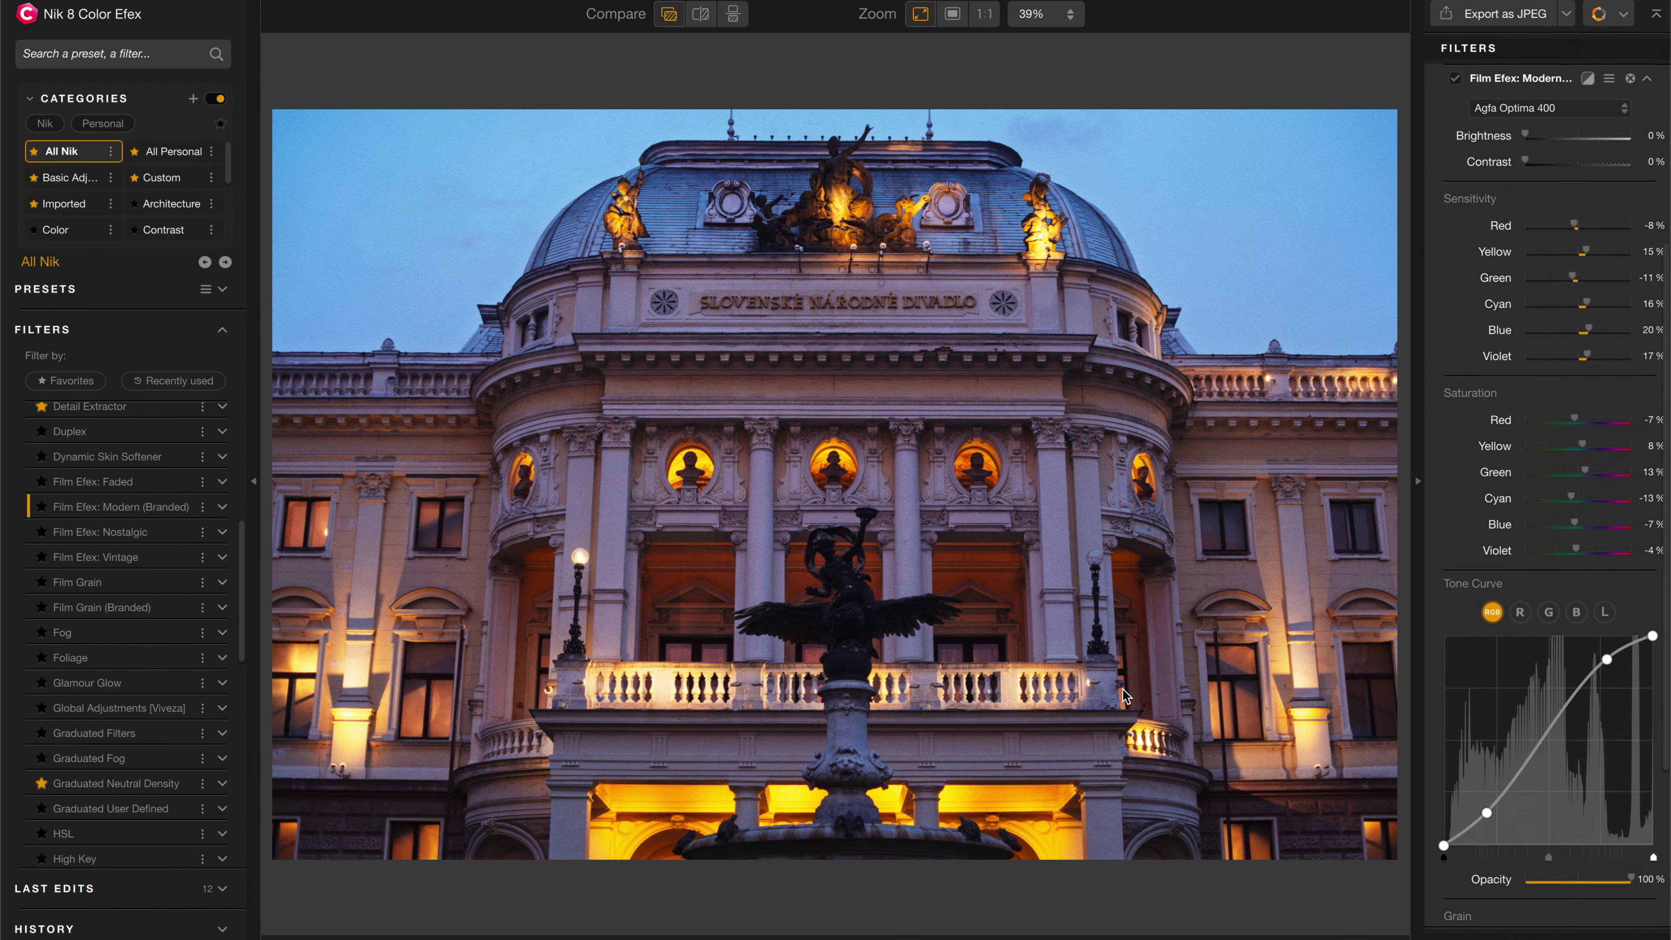
pyautogui.click(1553, 80)
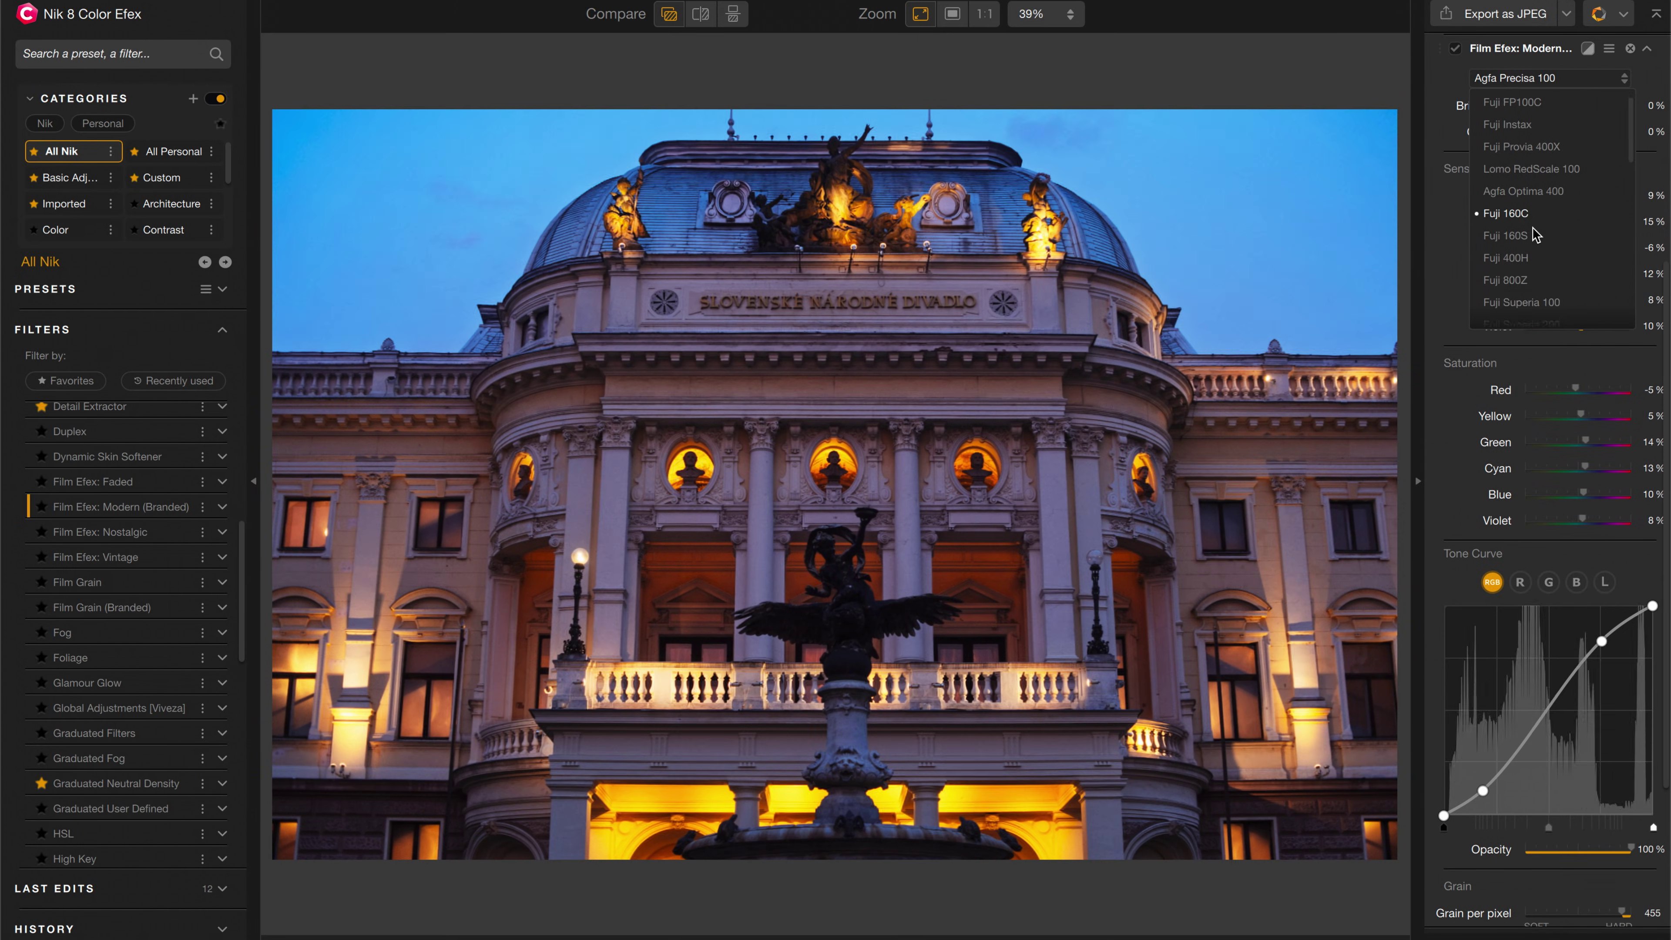
pyautogui.scroll(-4, 1533, 231)
pyautogui.scroll(-3, 1535, 234)
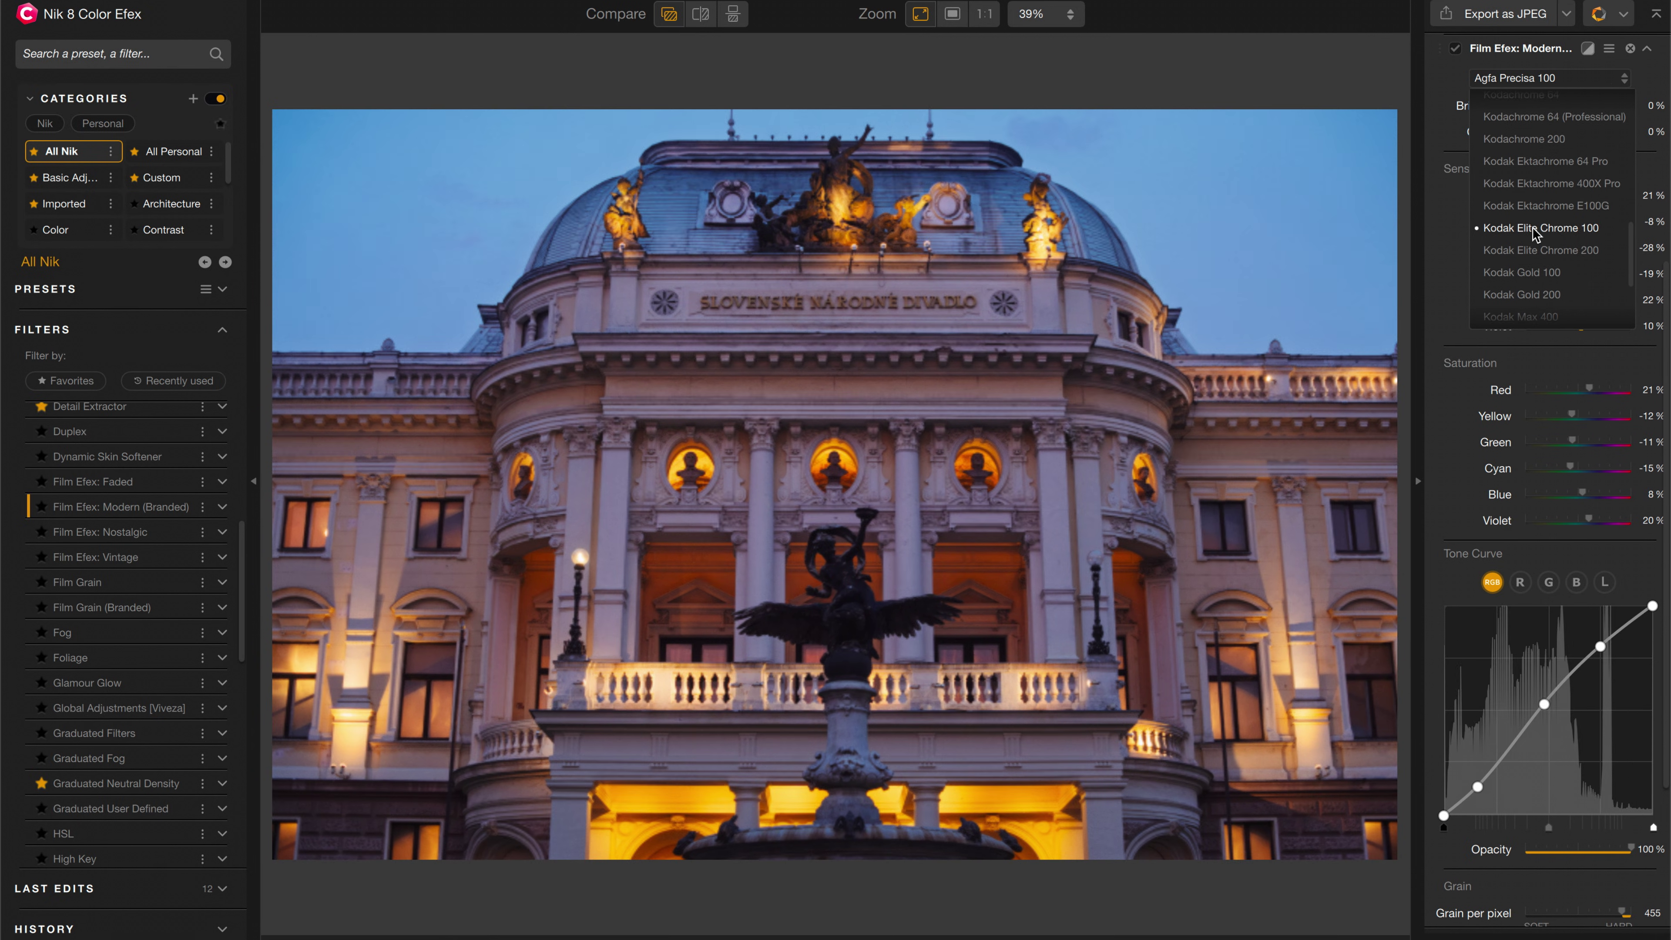
pyautogui.click(1543, 258)
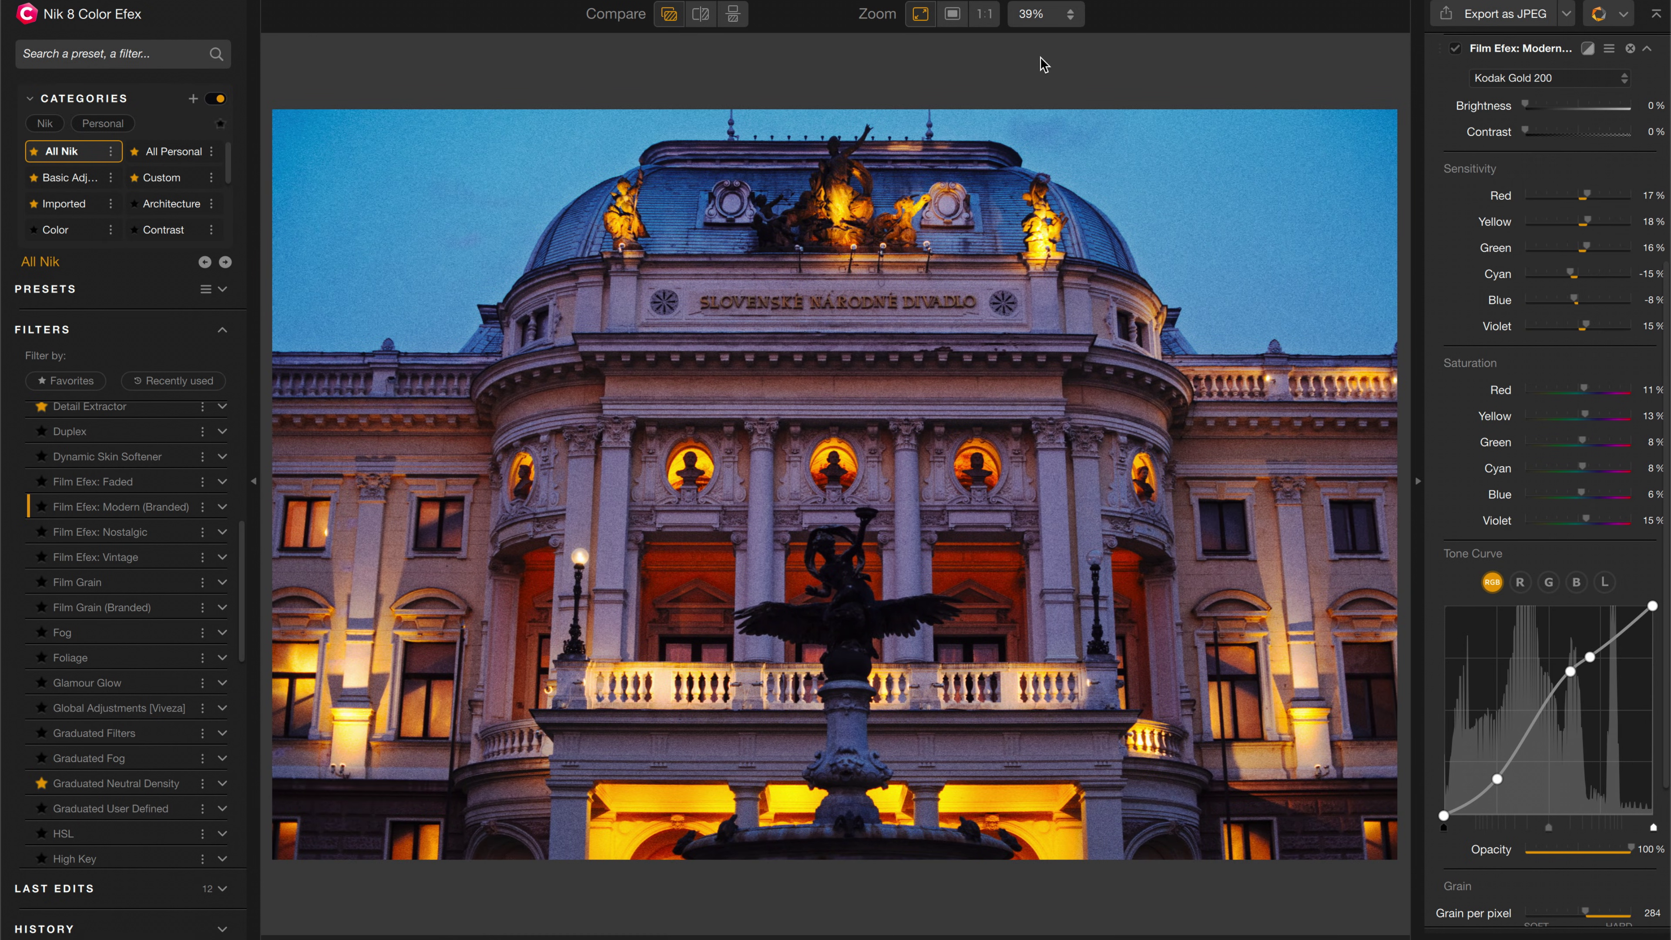
# Raise grain per pixel to 407 at 100% view, then lift the tone curve's shadows
pyautogui.click(984, 14)
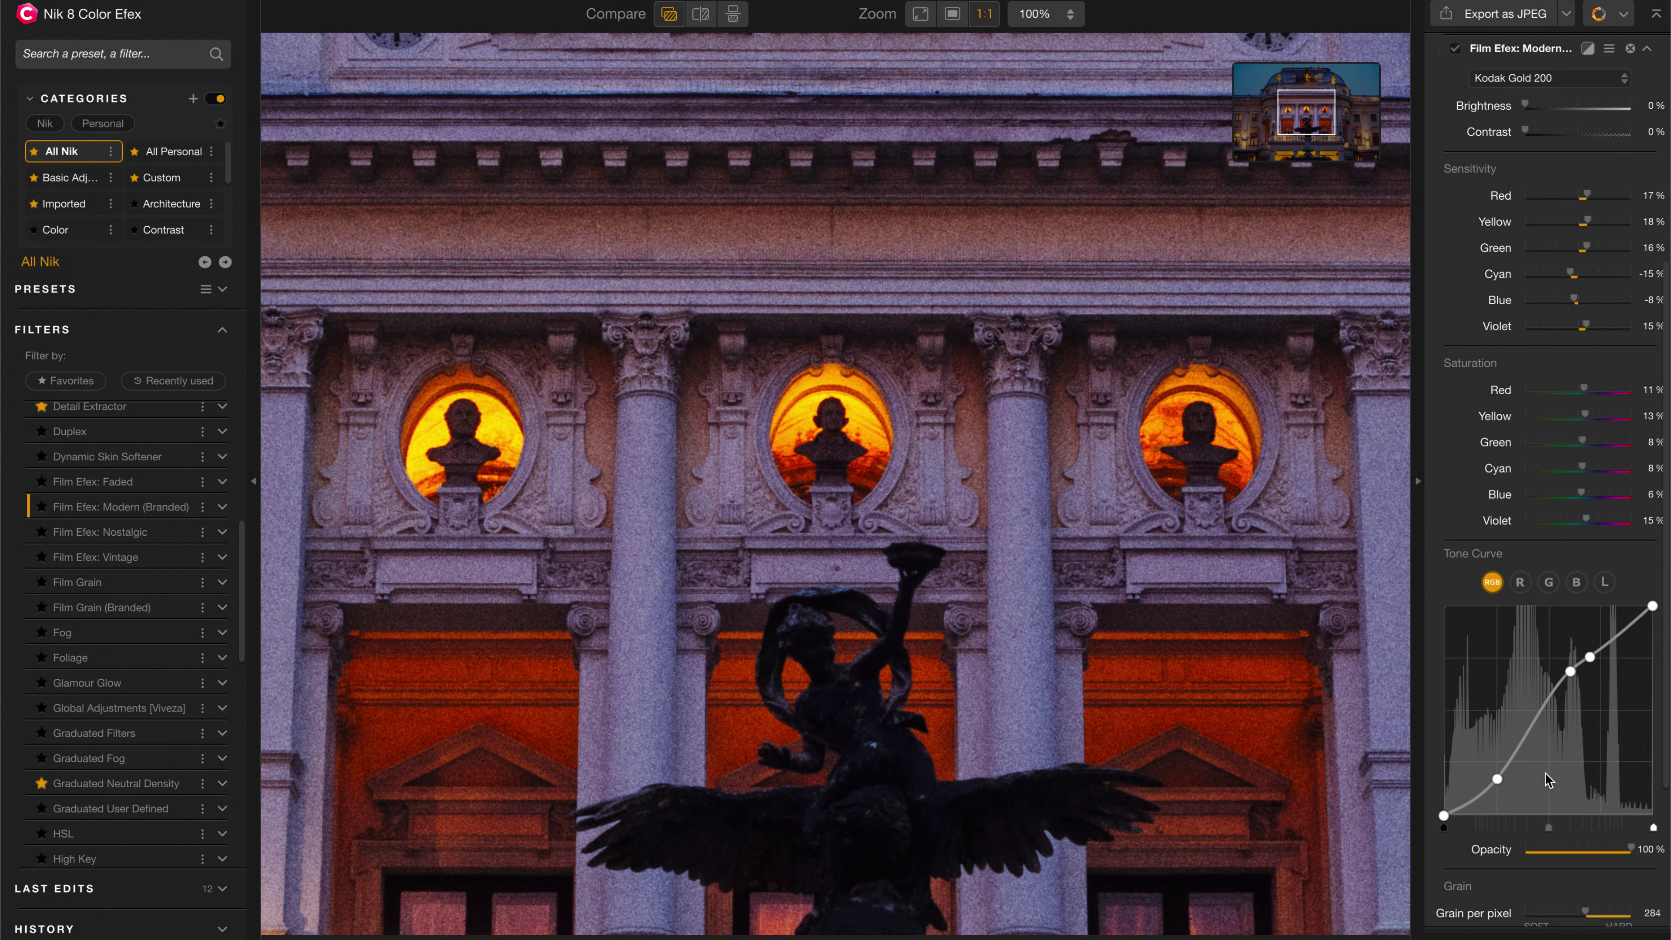
pyautogui.scroll(-5, 1547, 780)
pyautogui.click(1587, 684)
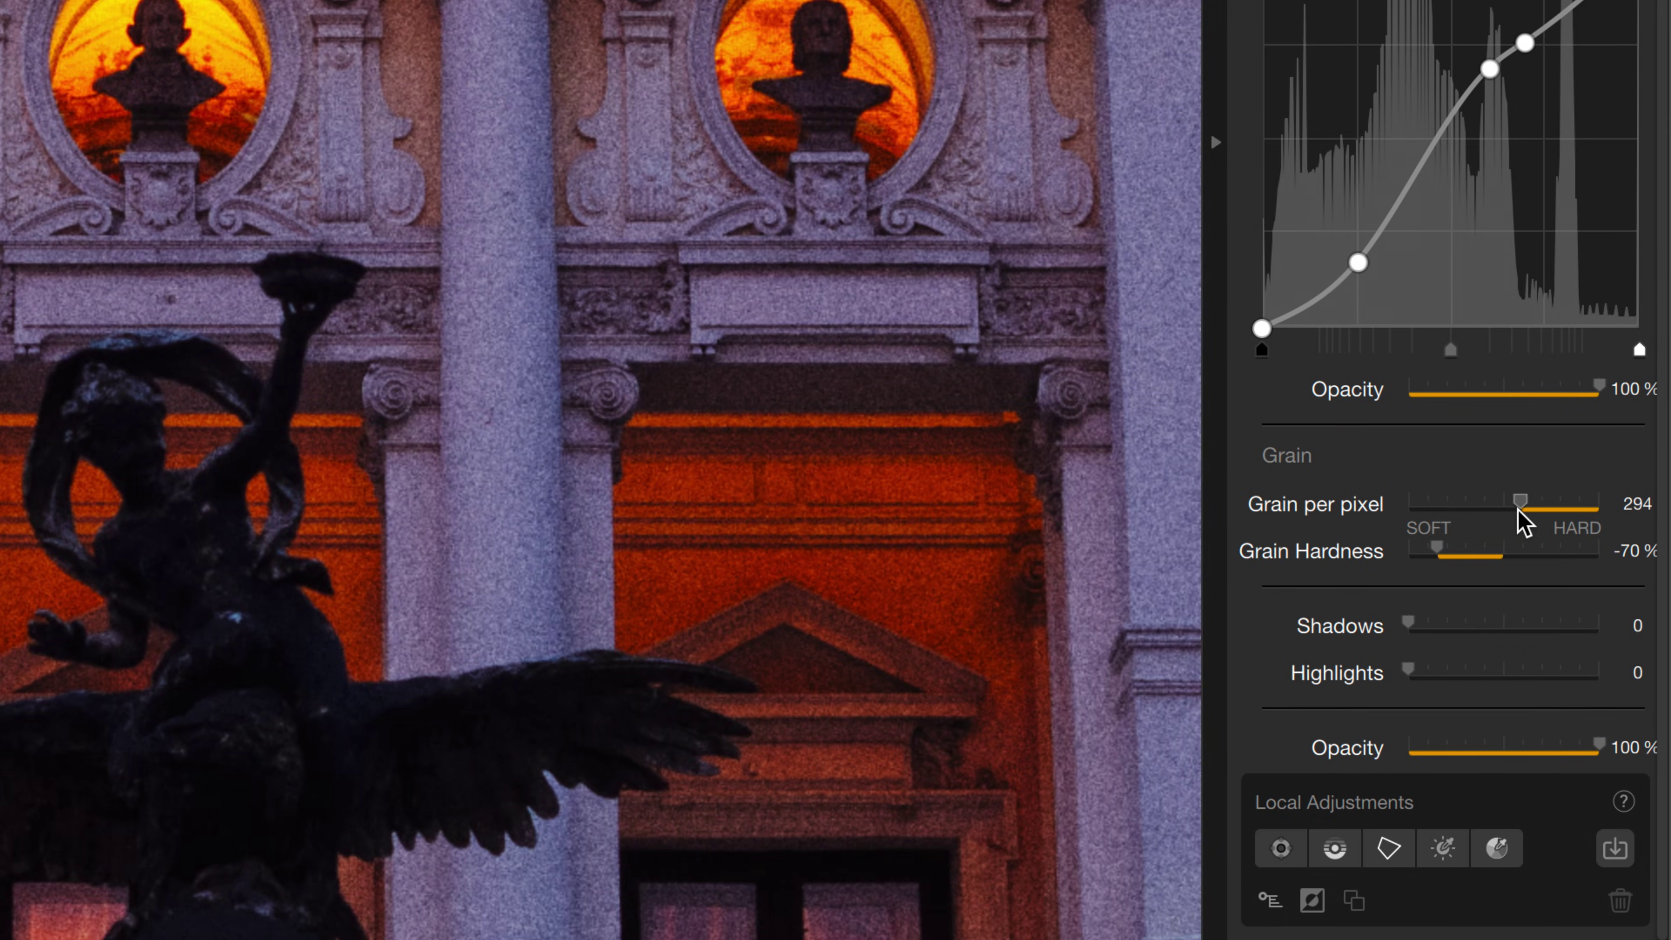
pyautogui.moveTo(1519, 512); pyautogui.dragTo(1566, 517)
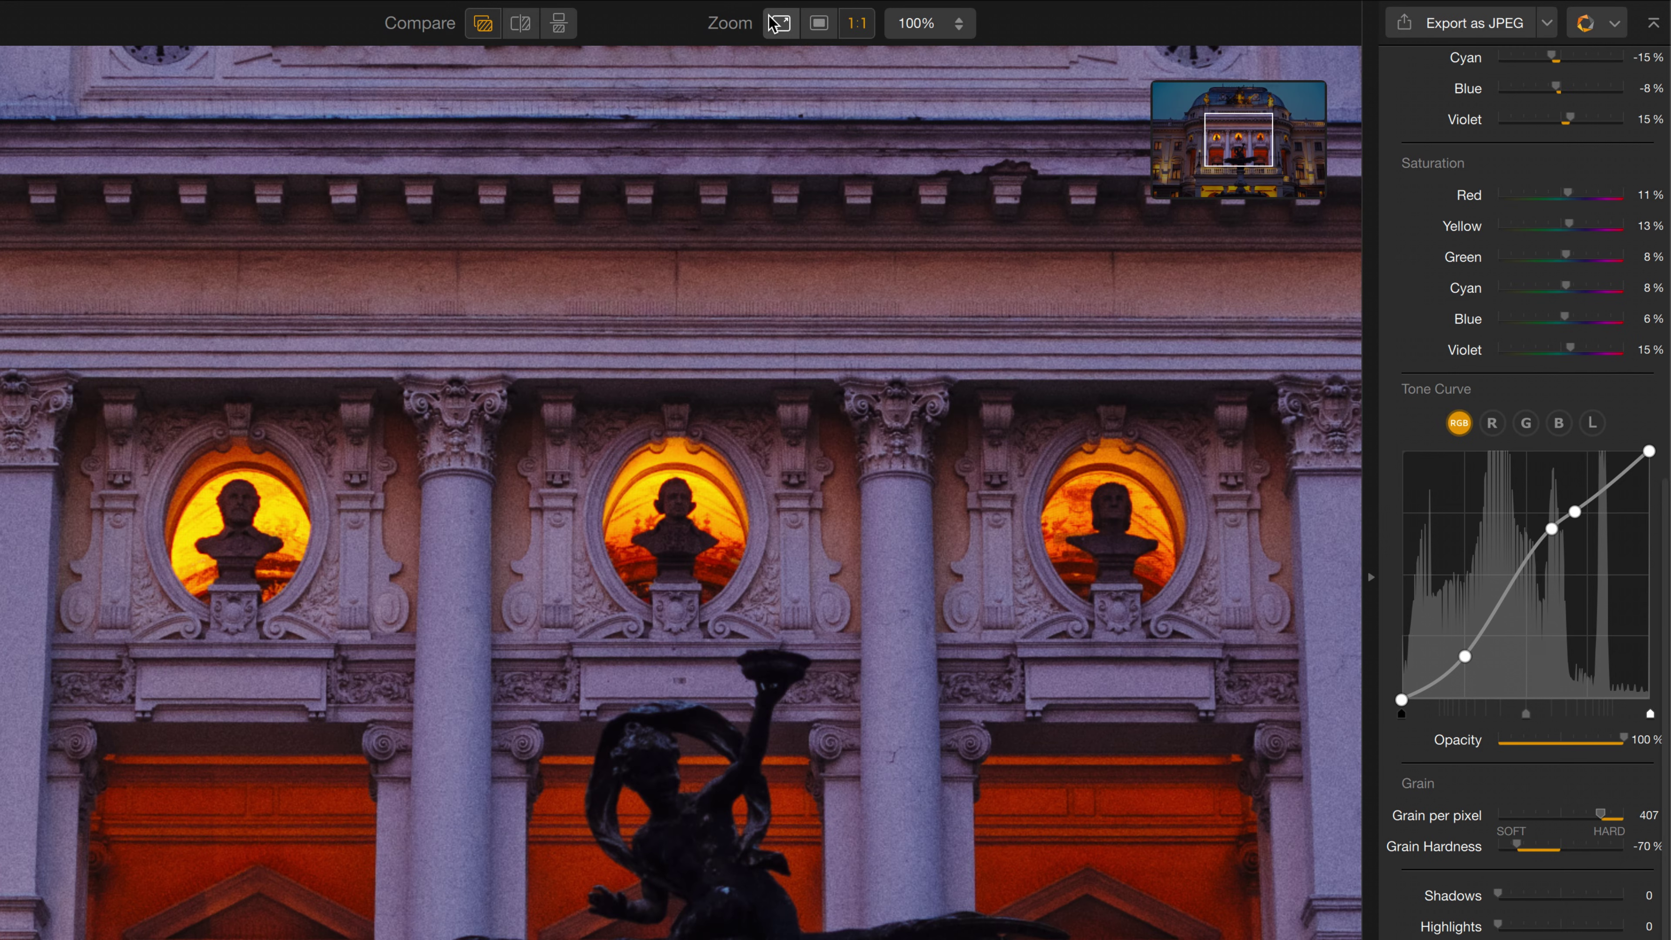
pyautogui.click(774, 23)
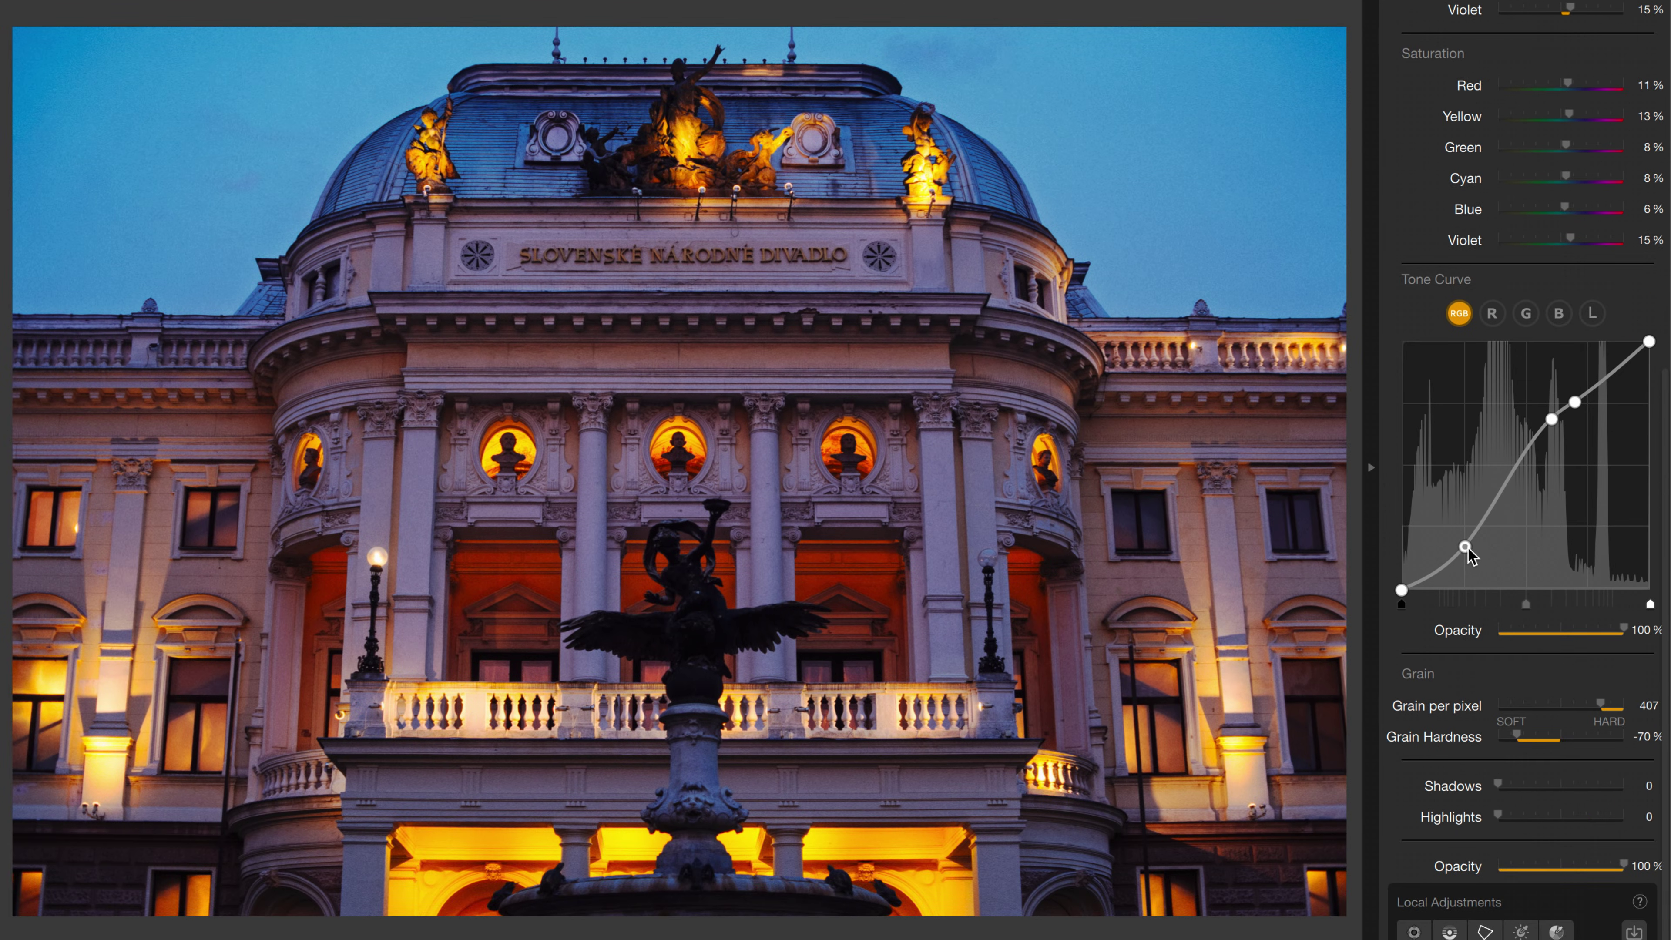
pyautogui.moveTo(1469, 555); pyautogui.dragTo(1465, 543)
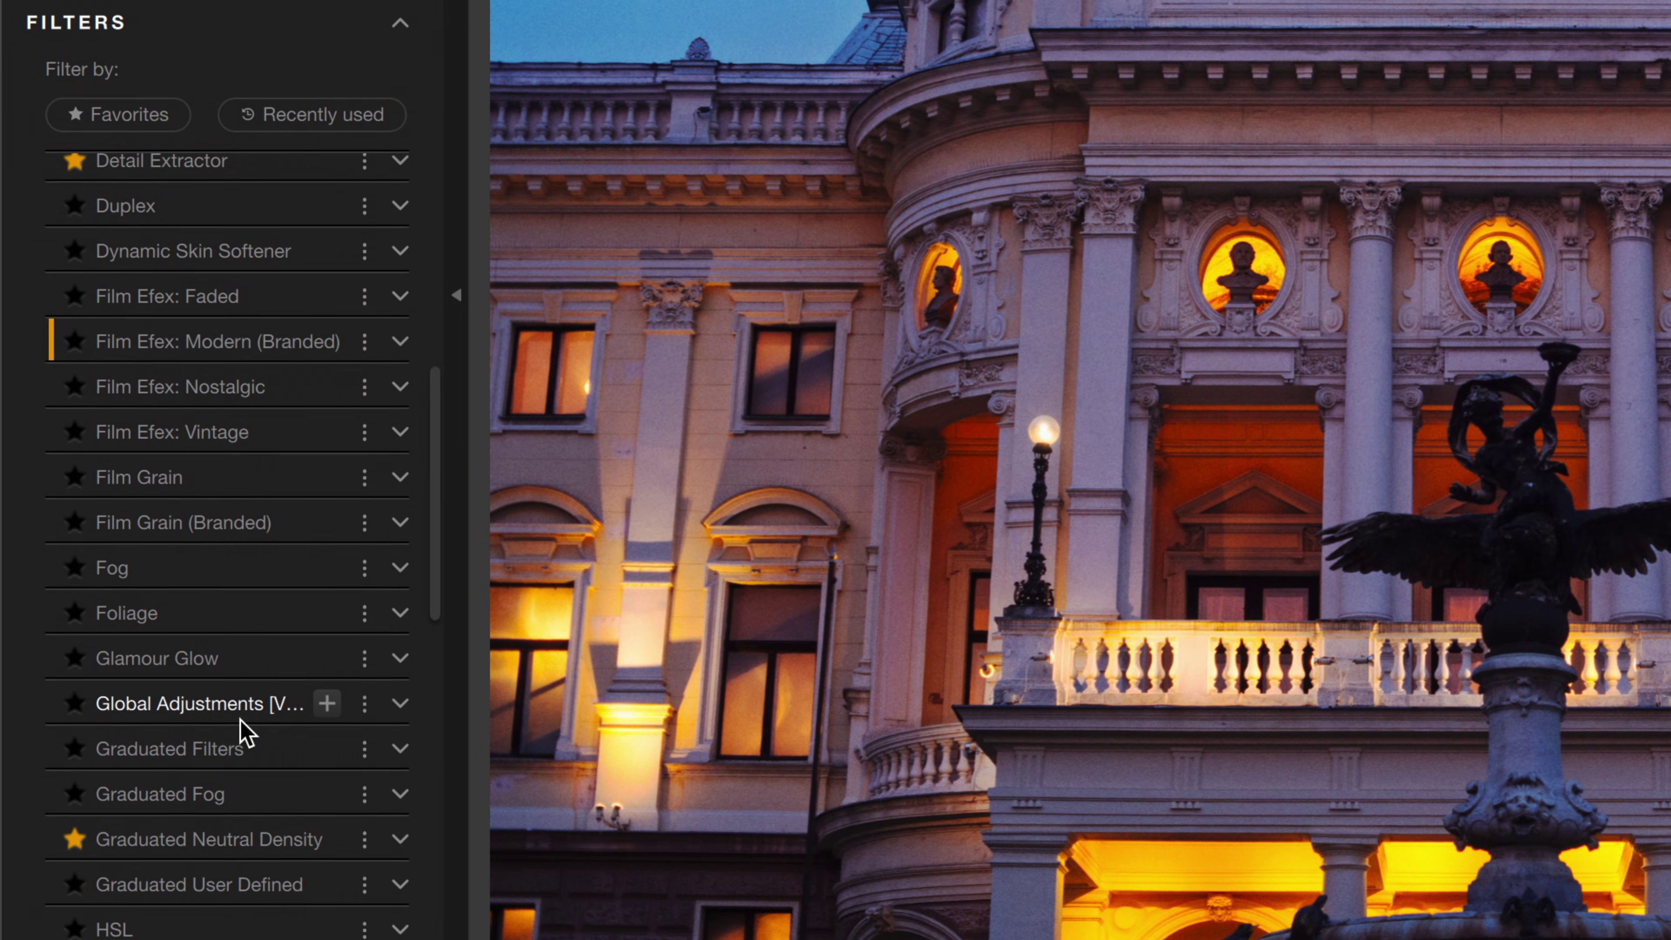
# Add a Levels & Curves filter, removing a test curve point so the RGB curve stays straight
pyautogui.scroll(-10, 241, 729)
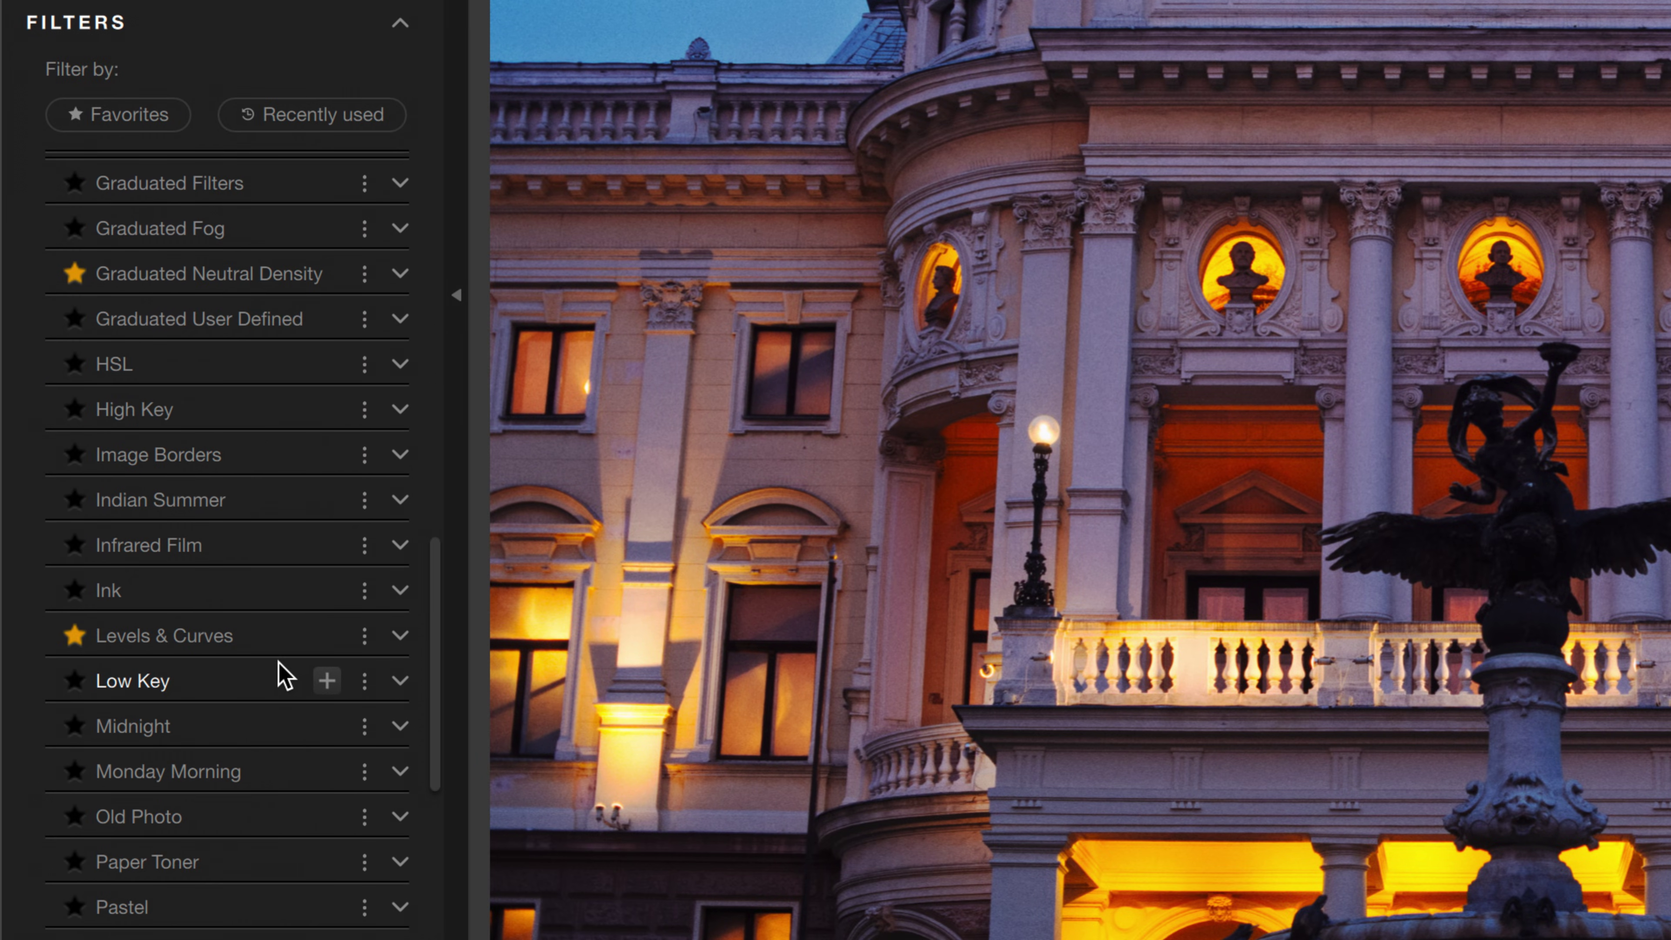
pyautogui.click(326, 636)
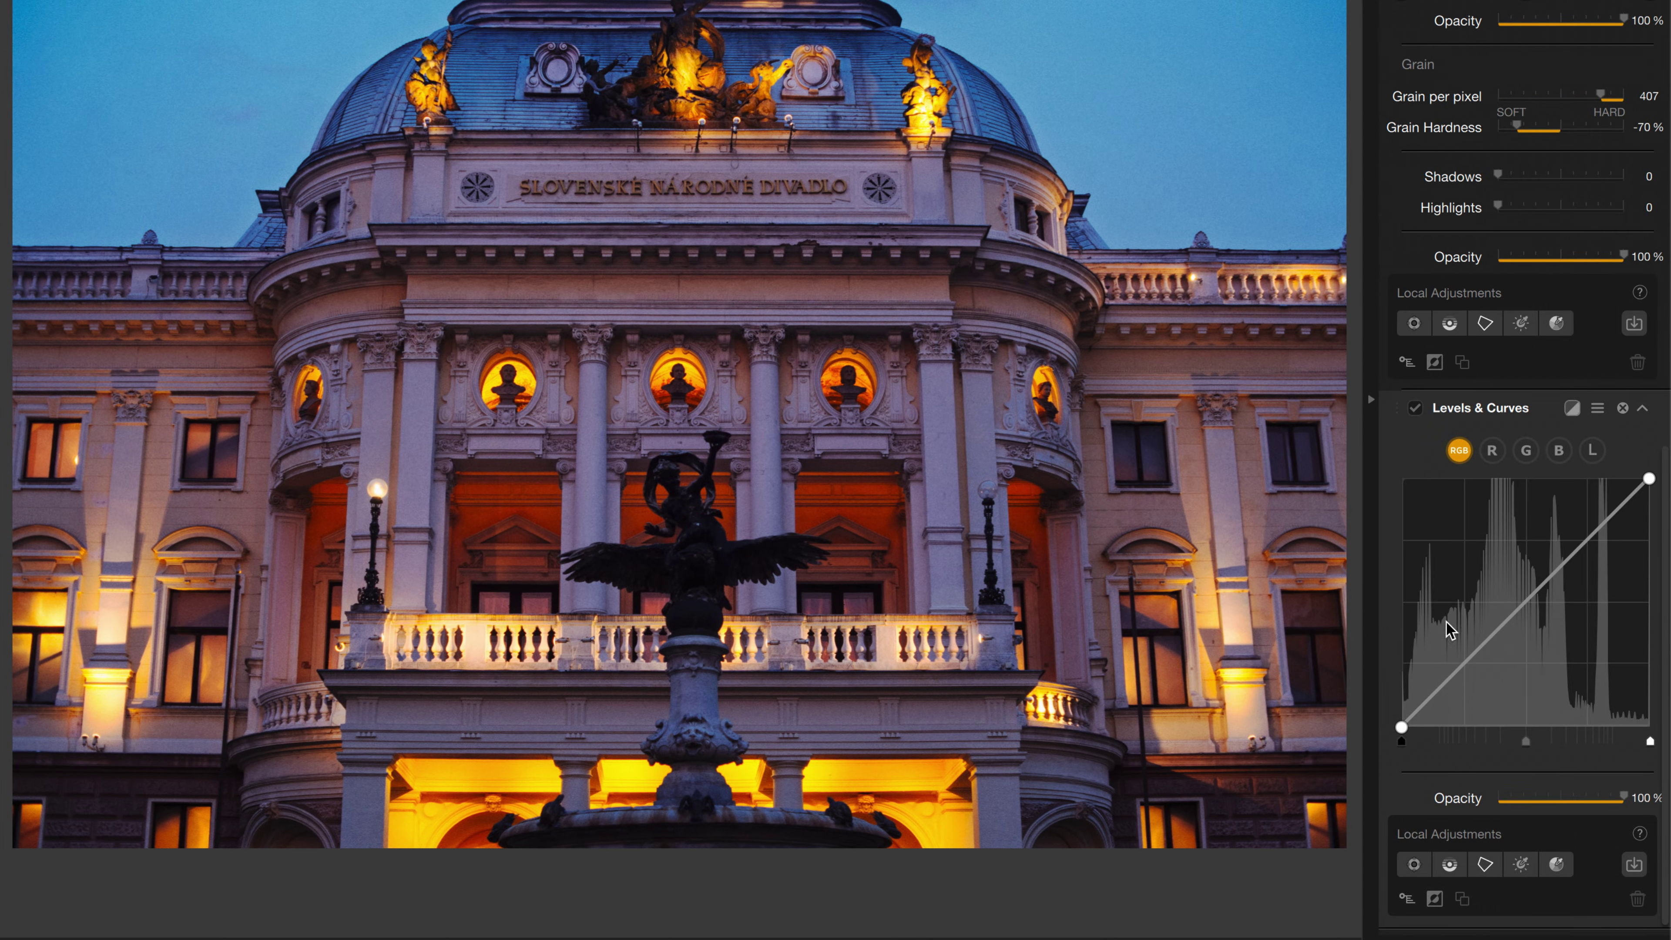
pyautogui.moveTo(1472, 656)
pyautogui.mouseDown()
pyautogui.moveTo(1469, 569)
pyautogui.moveTo(1482, 668)
pyautogui.mouseUp()
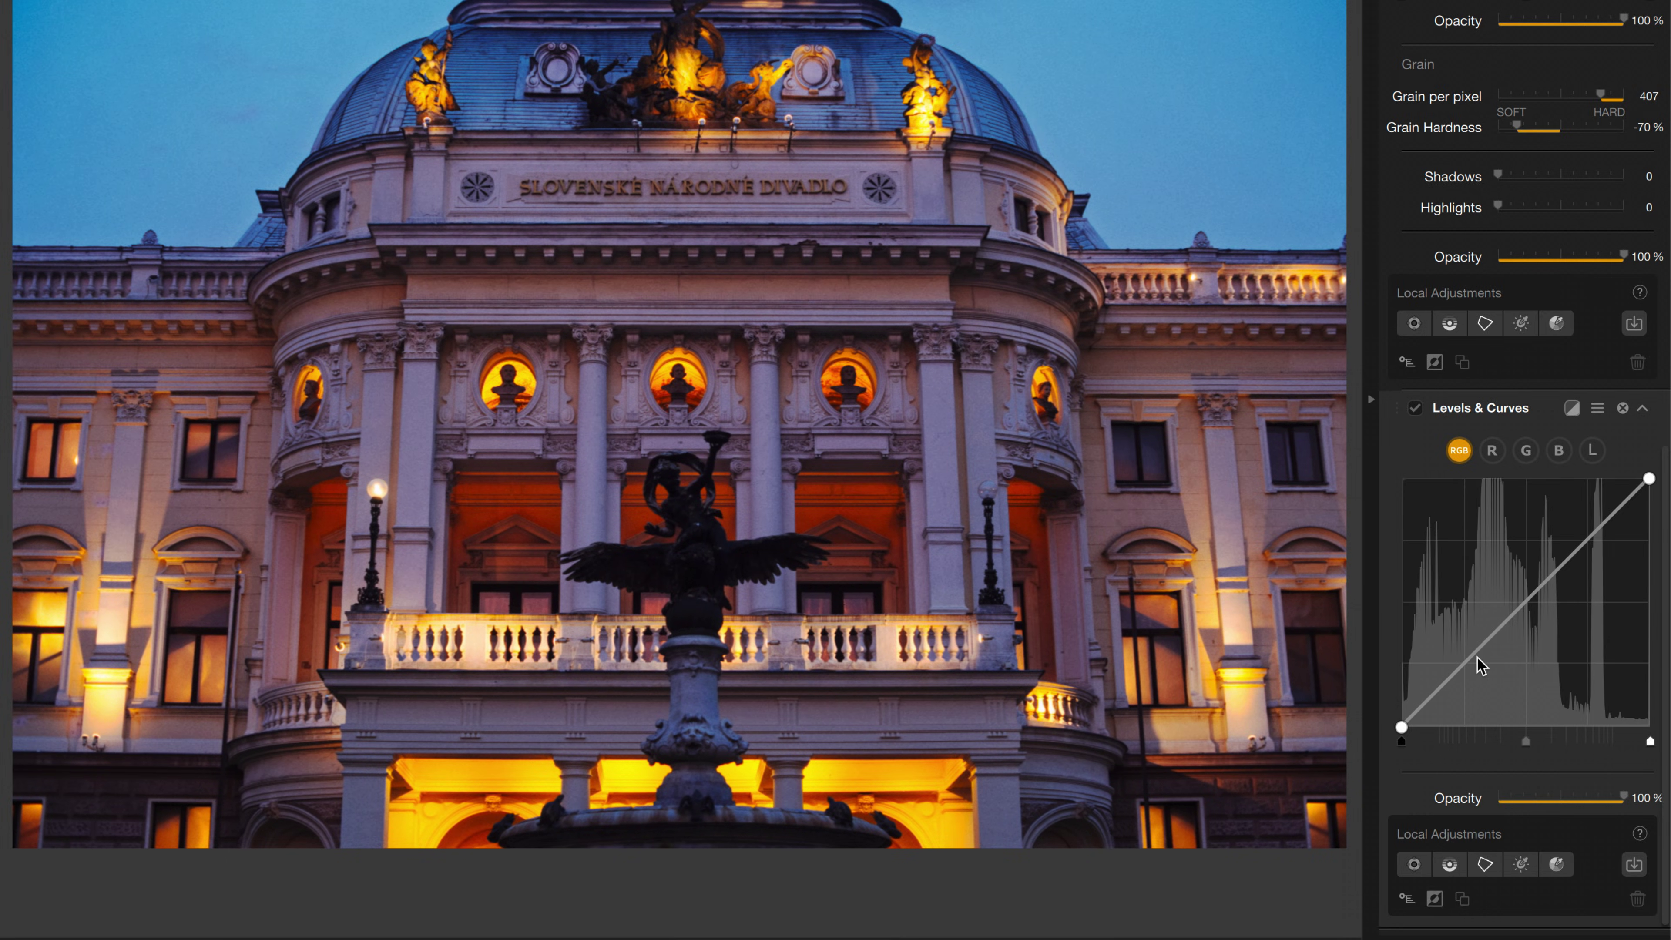
pyautogui.doubleClick(1480, 661)
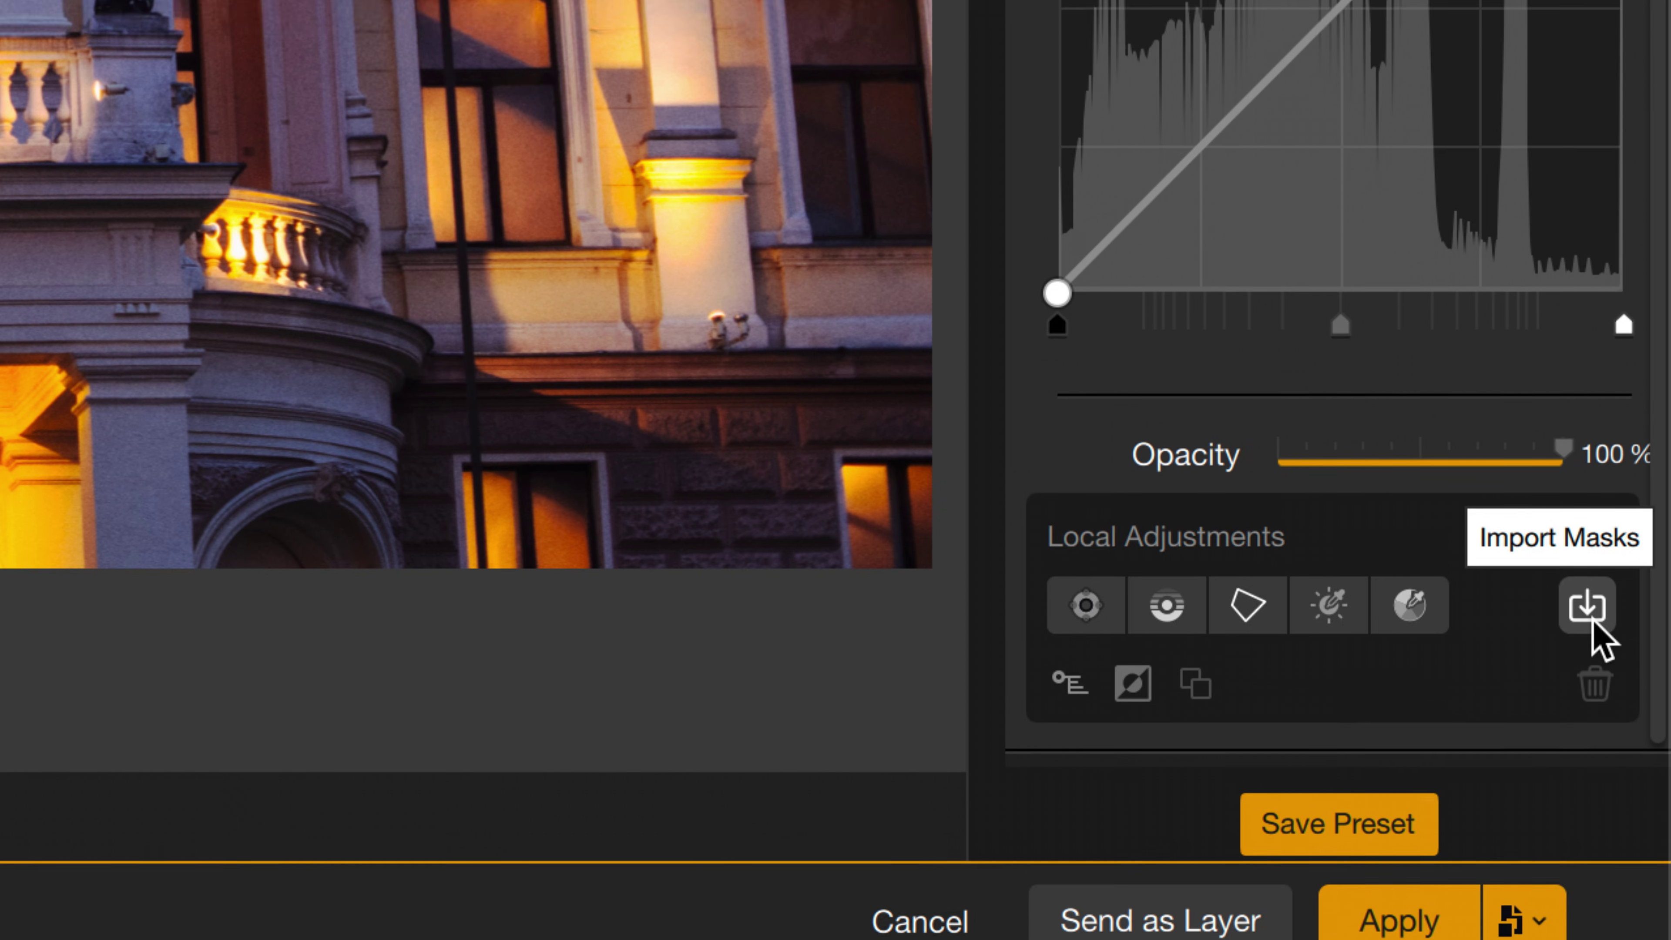
pyautogui.click(1587, 607)
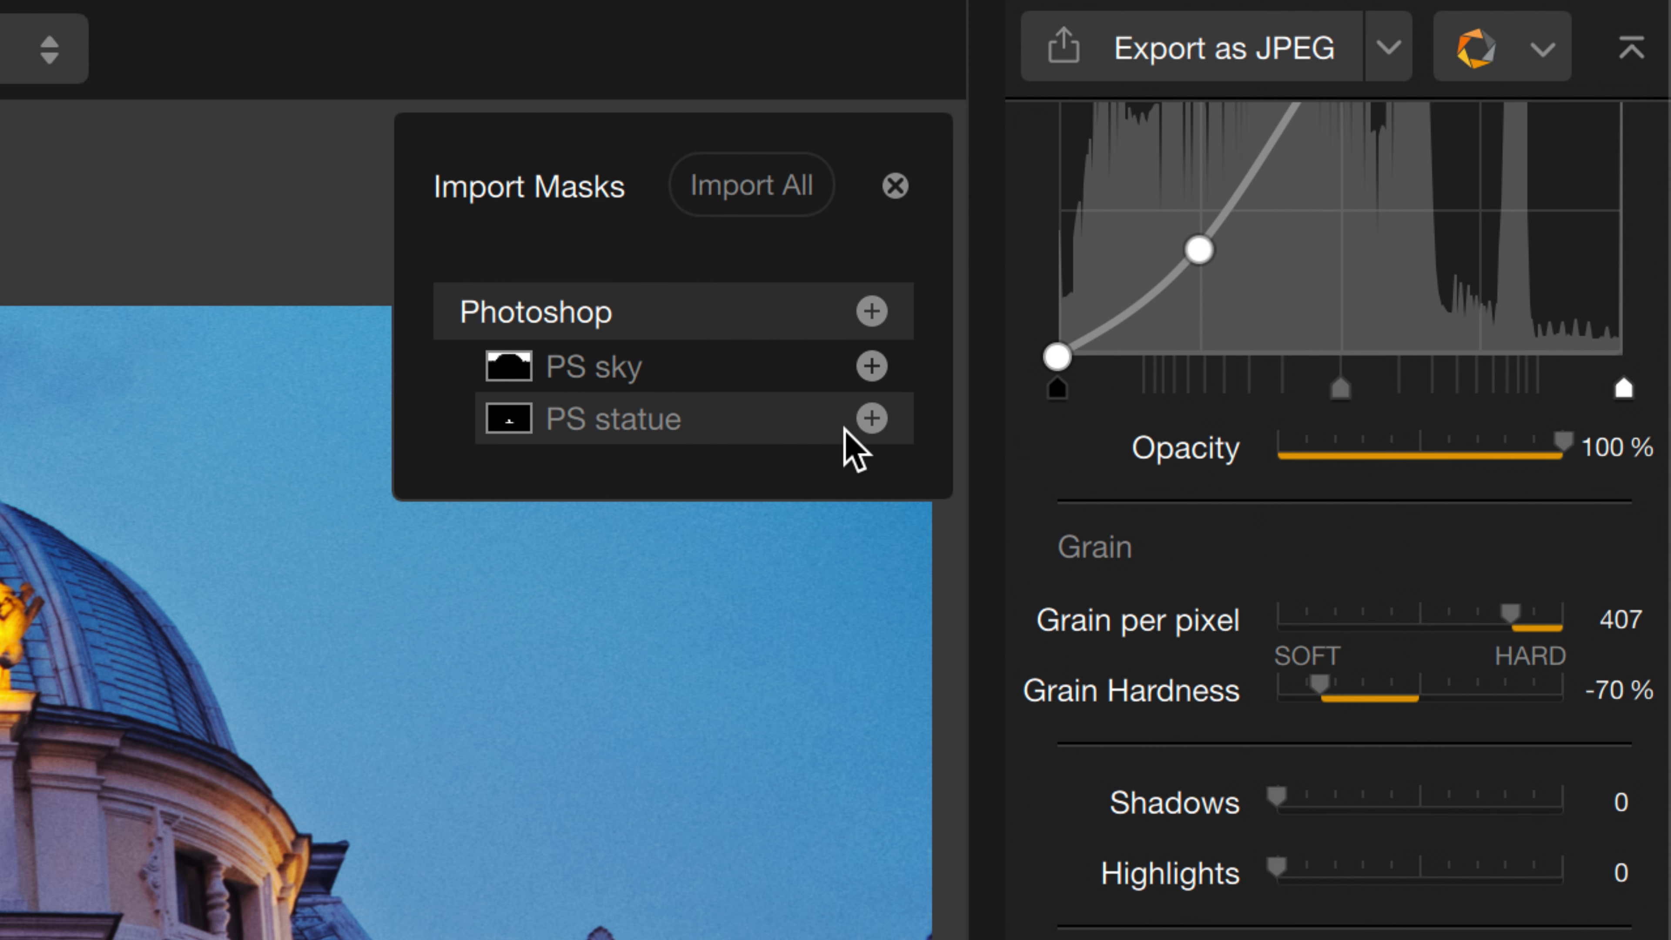
# Import the PS statue mask into Levels & Curves and bend the RGB curve upward to brighten the statue
pyautogui.click(872, 418)
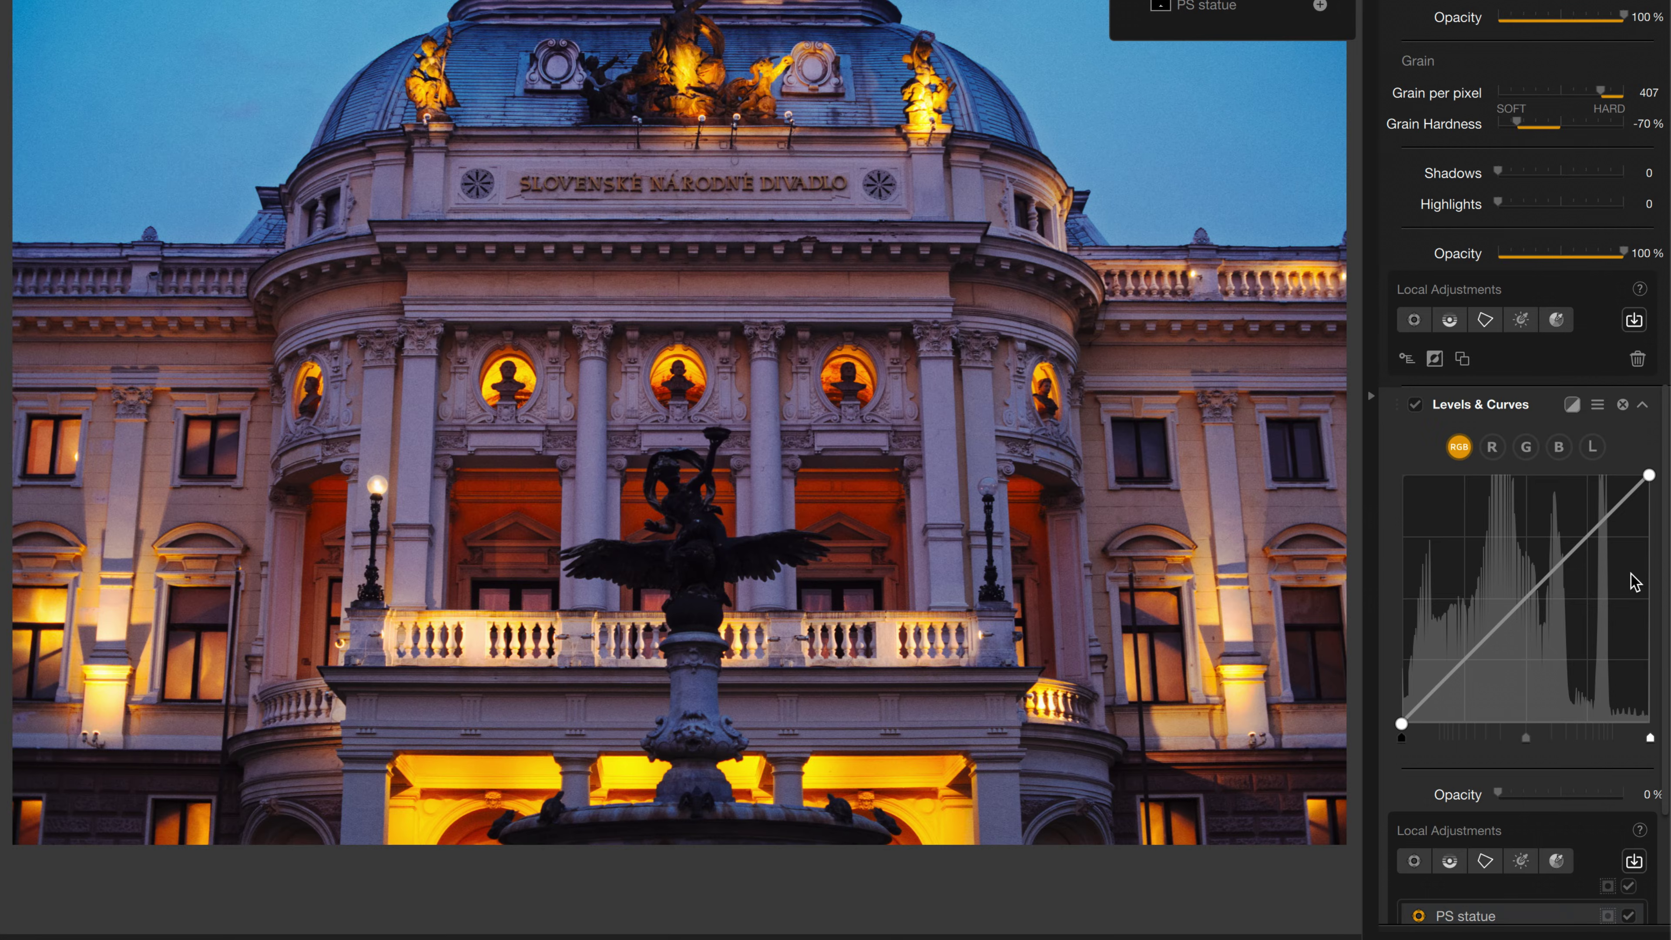
pyautogui.scroll(-3, 1553, 702)
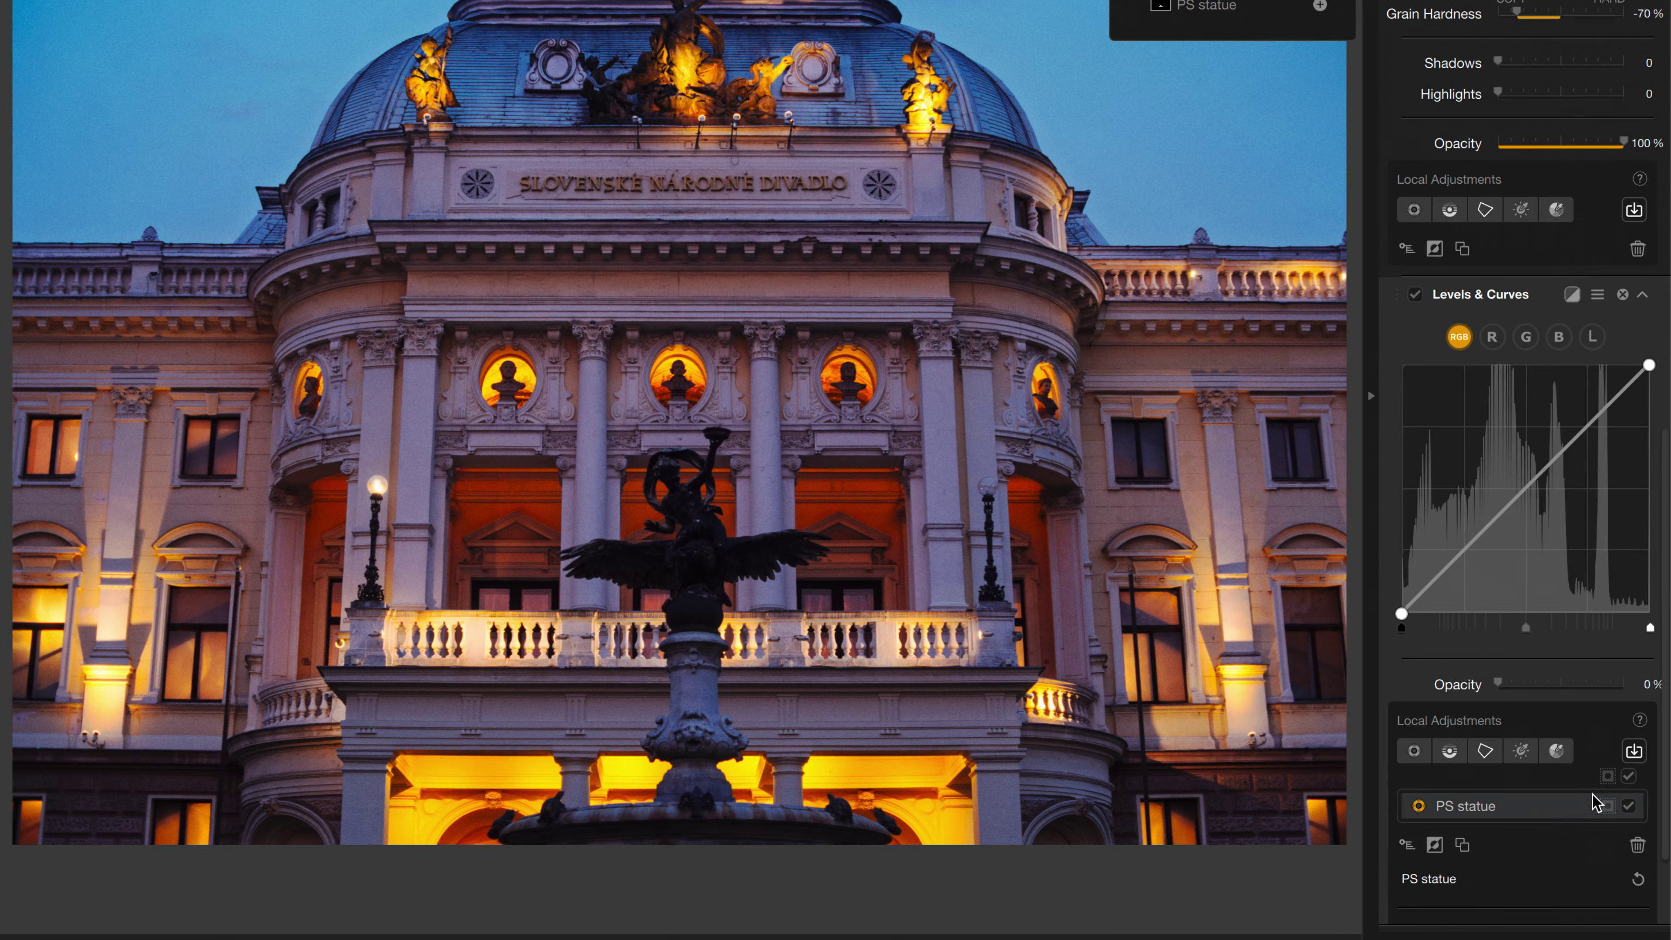
pyautogui.click(1605, 807)
pyautogui.click(1605, 805)
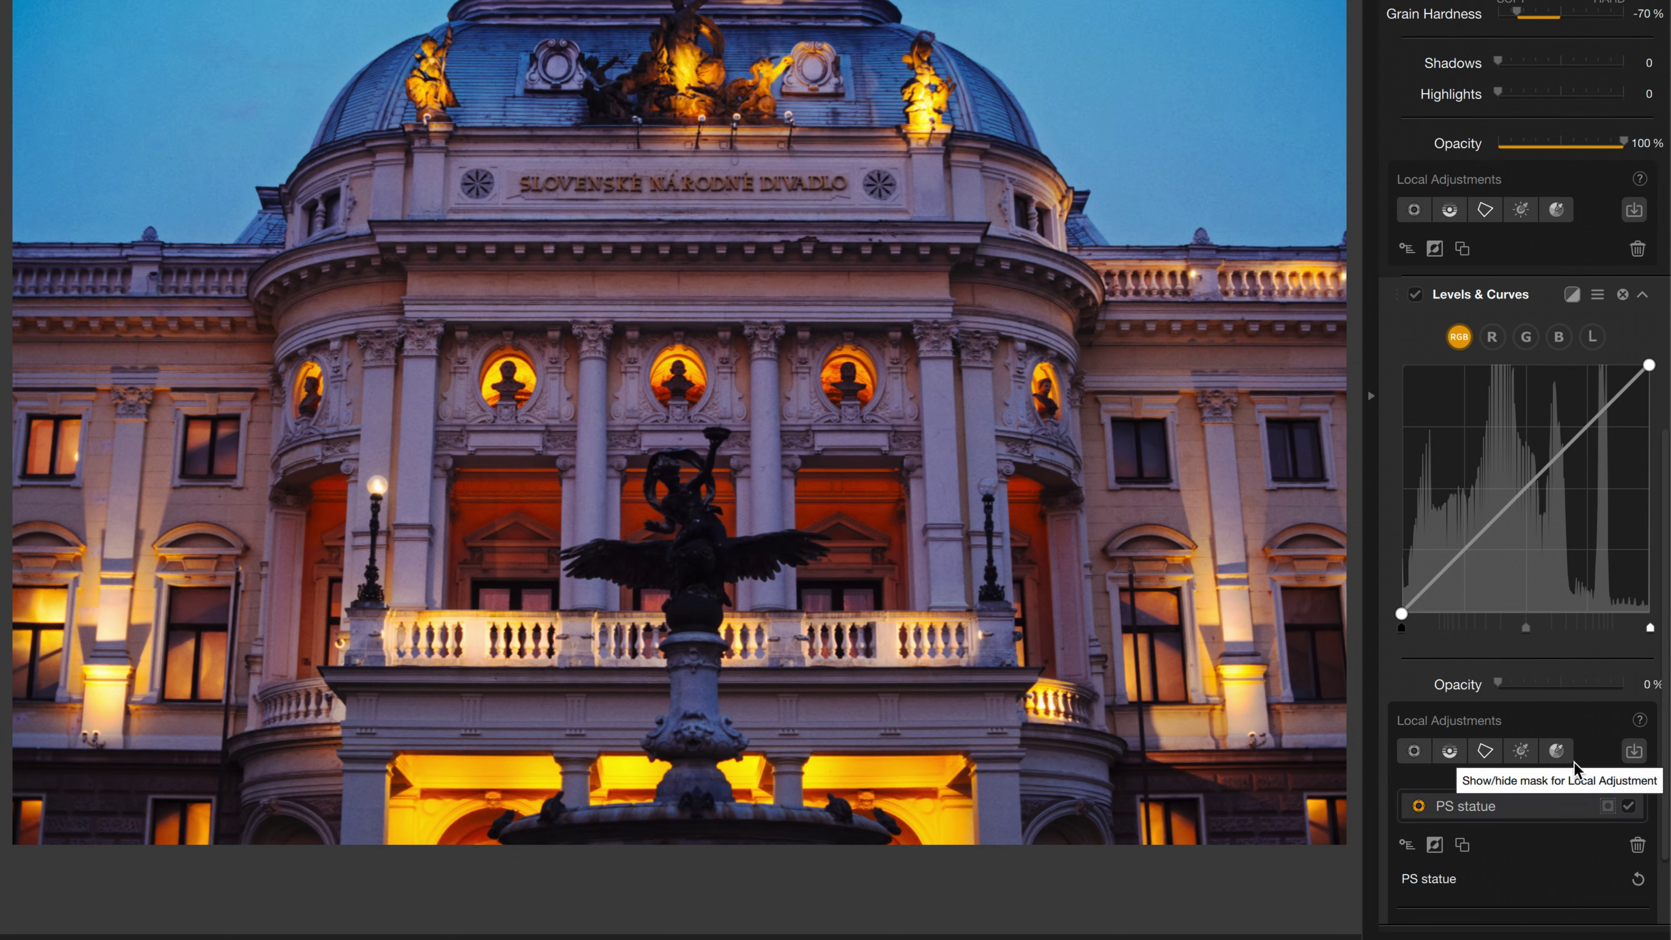
pyautogui.moveTo(1473, 542); pyautogui.dragTo(1497, 453)
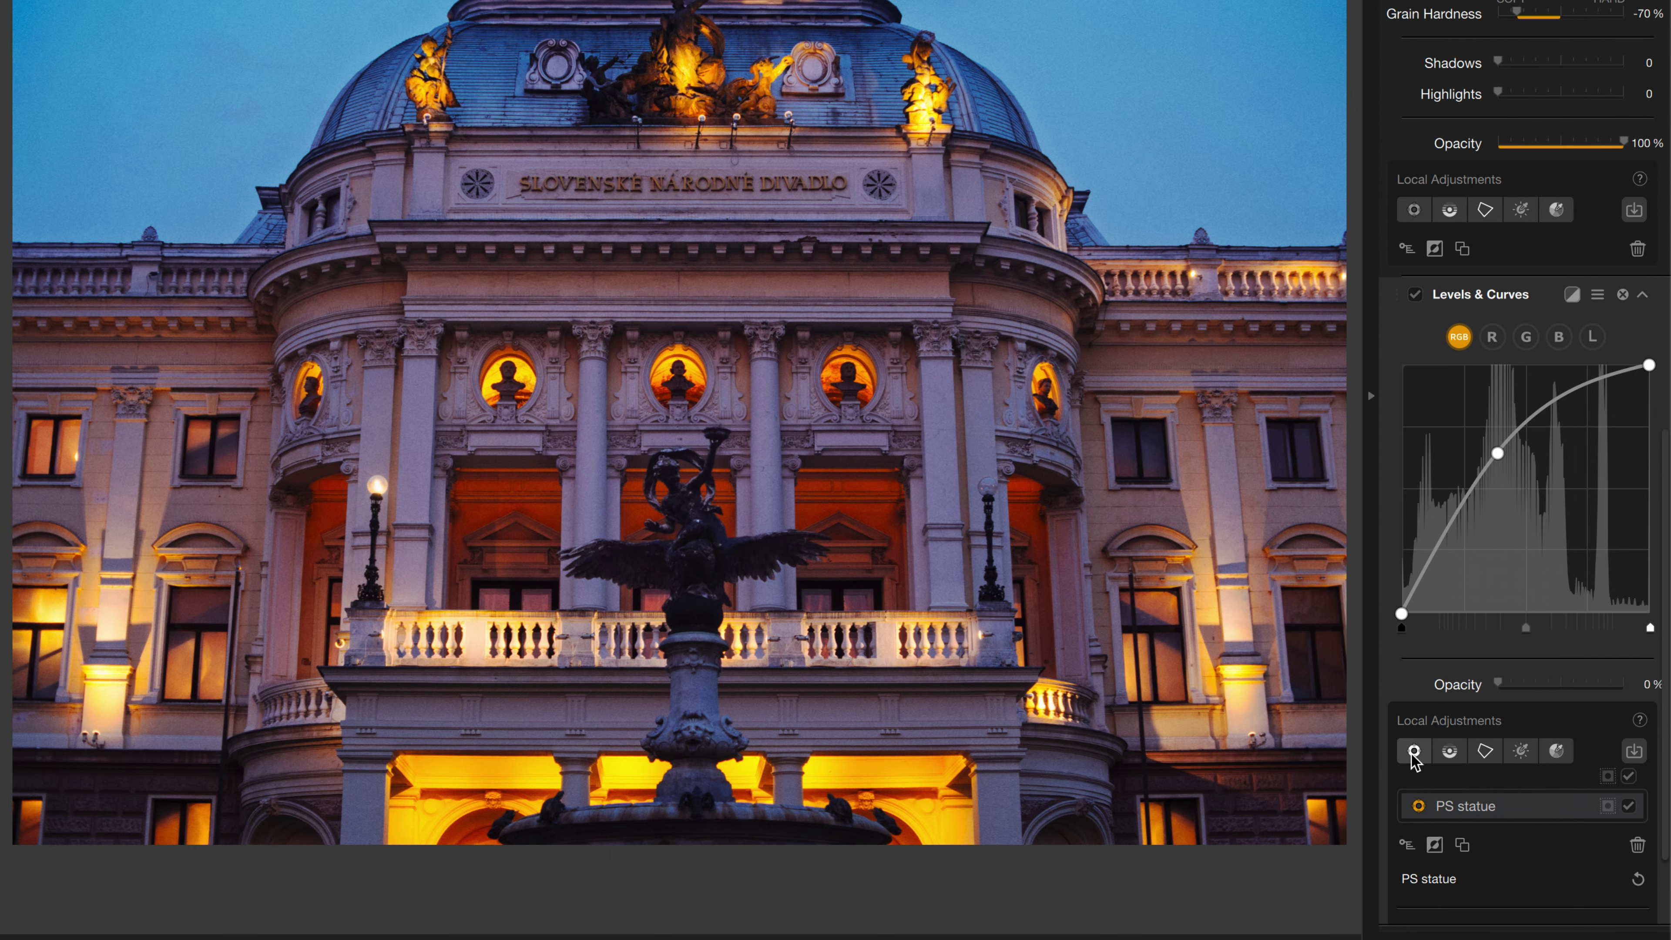
pyautogui.scroll(1, 1400, 757)
# Place a small-radius control point on the fountain statue, then add the Midnight filter
pyautogui.click(700, 616)
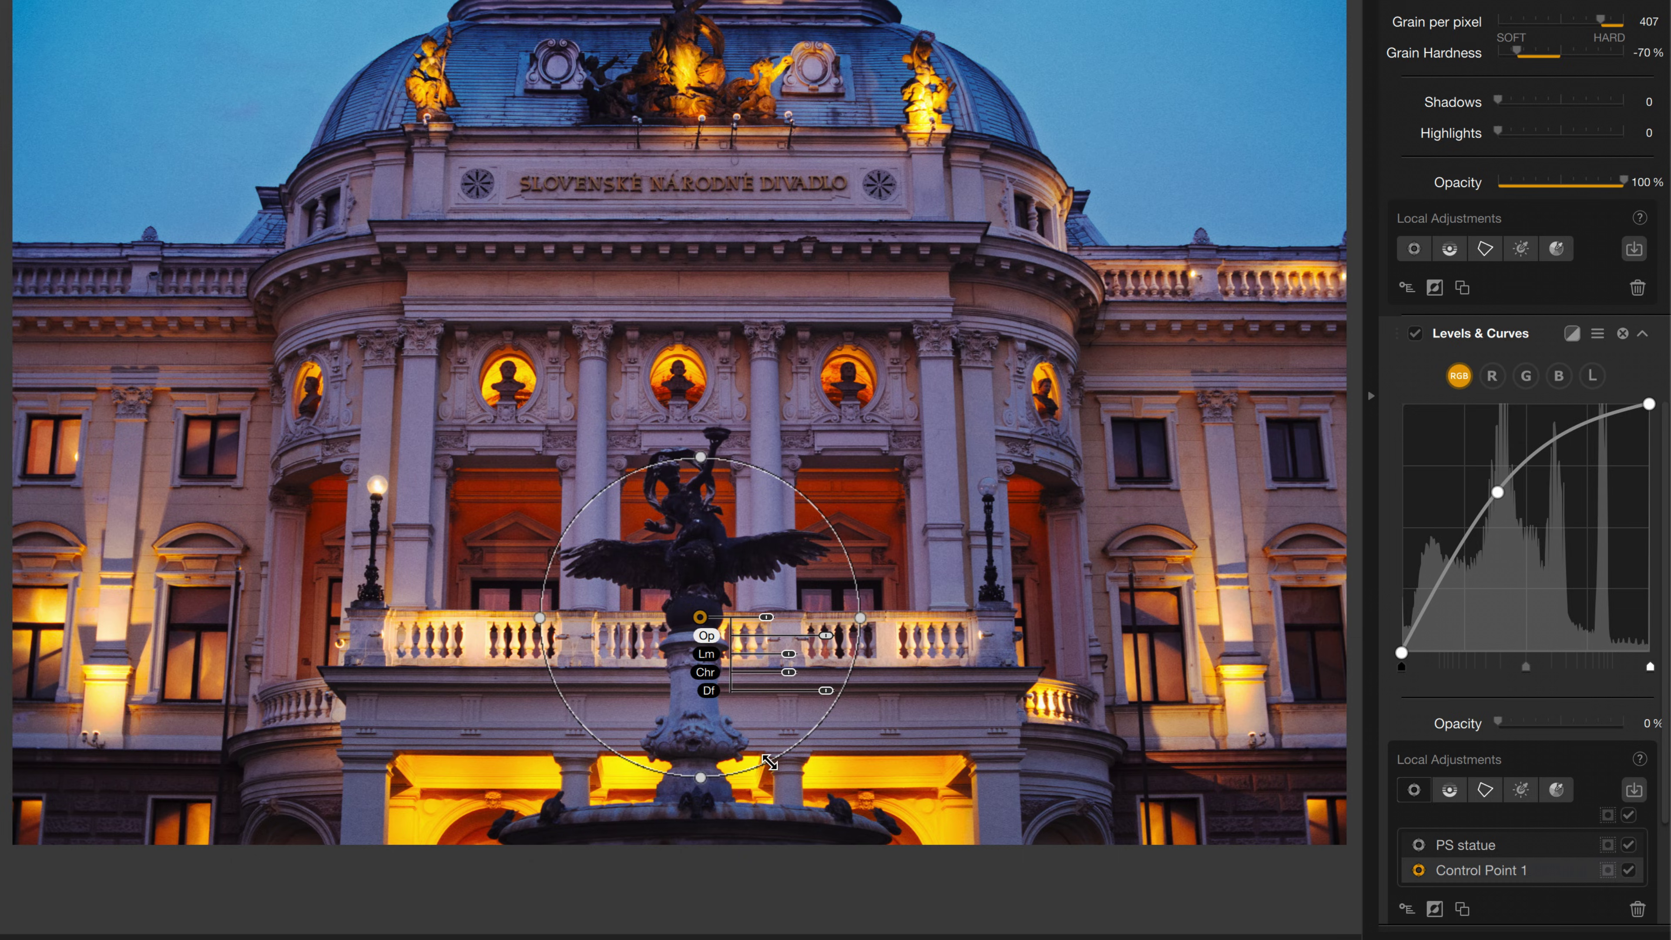
pyautogui.moveTo(769, 762); pyautogui.dragTo(747, 665)
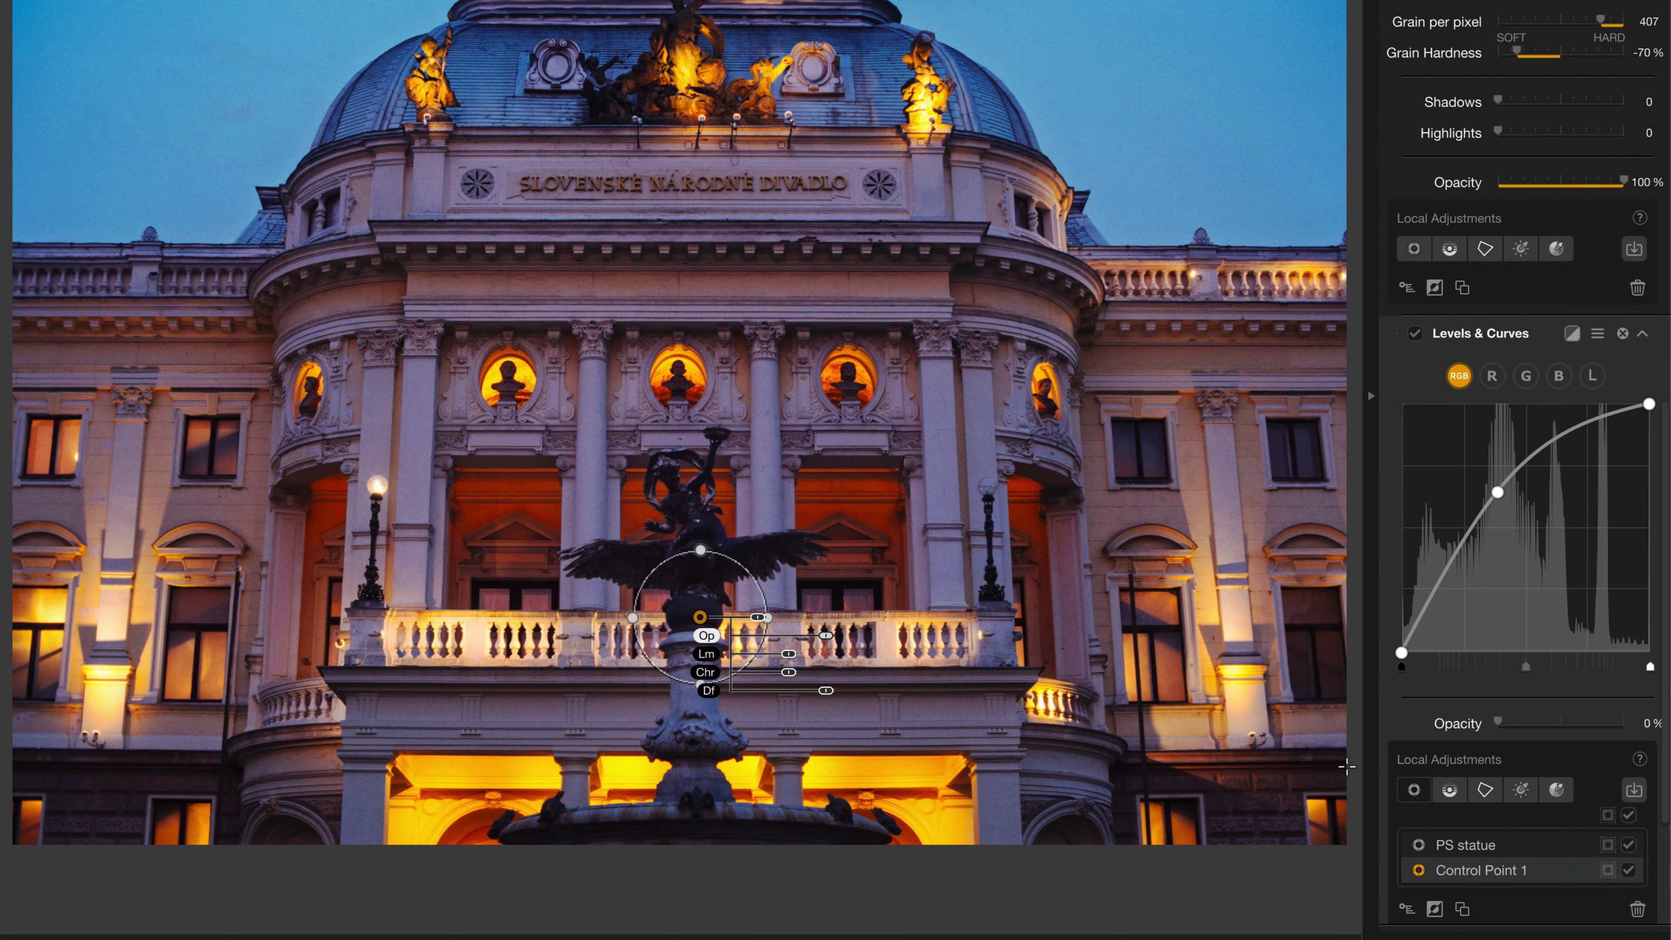
pyautogui.click(1606, 817)
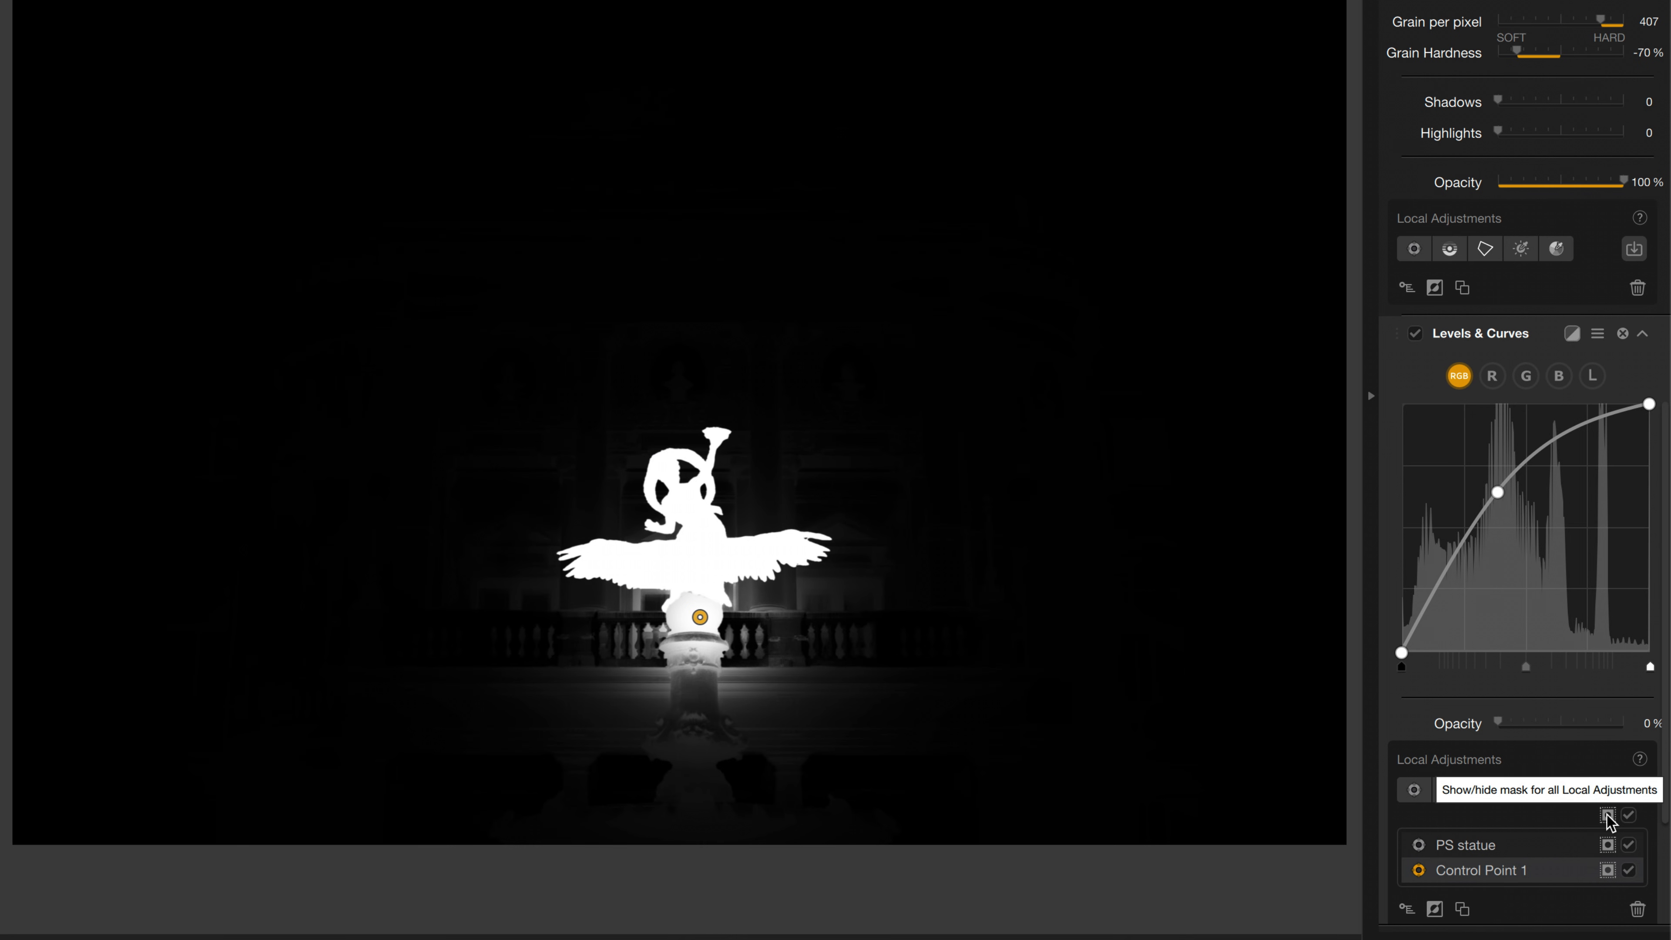
pyautogui.click(1607, 816)
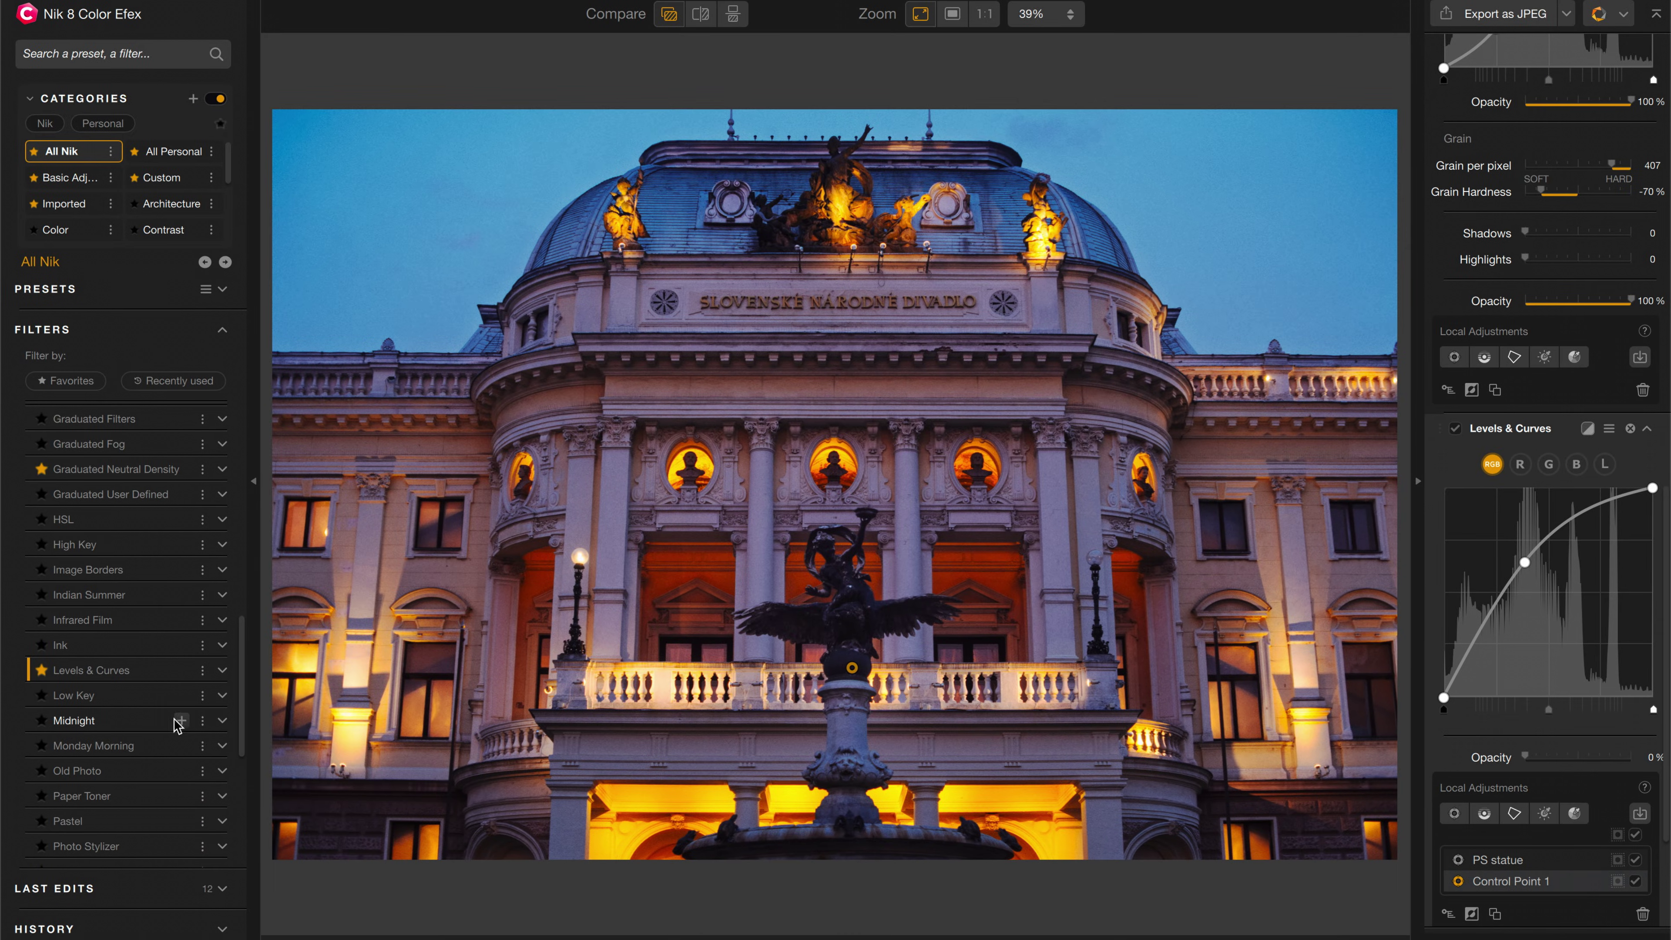
pyautogui.click(180, 722)
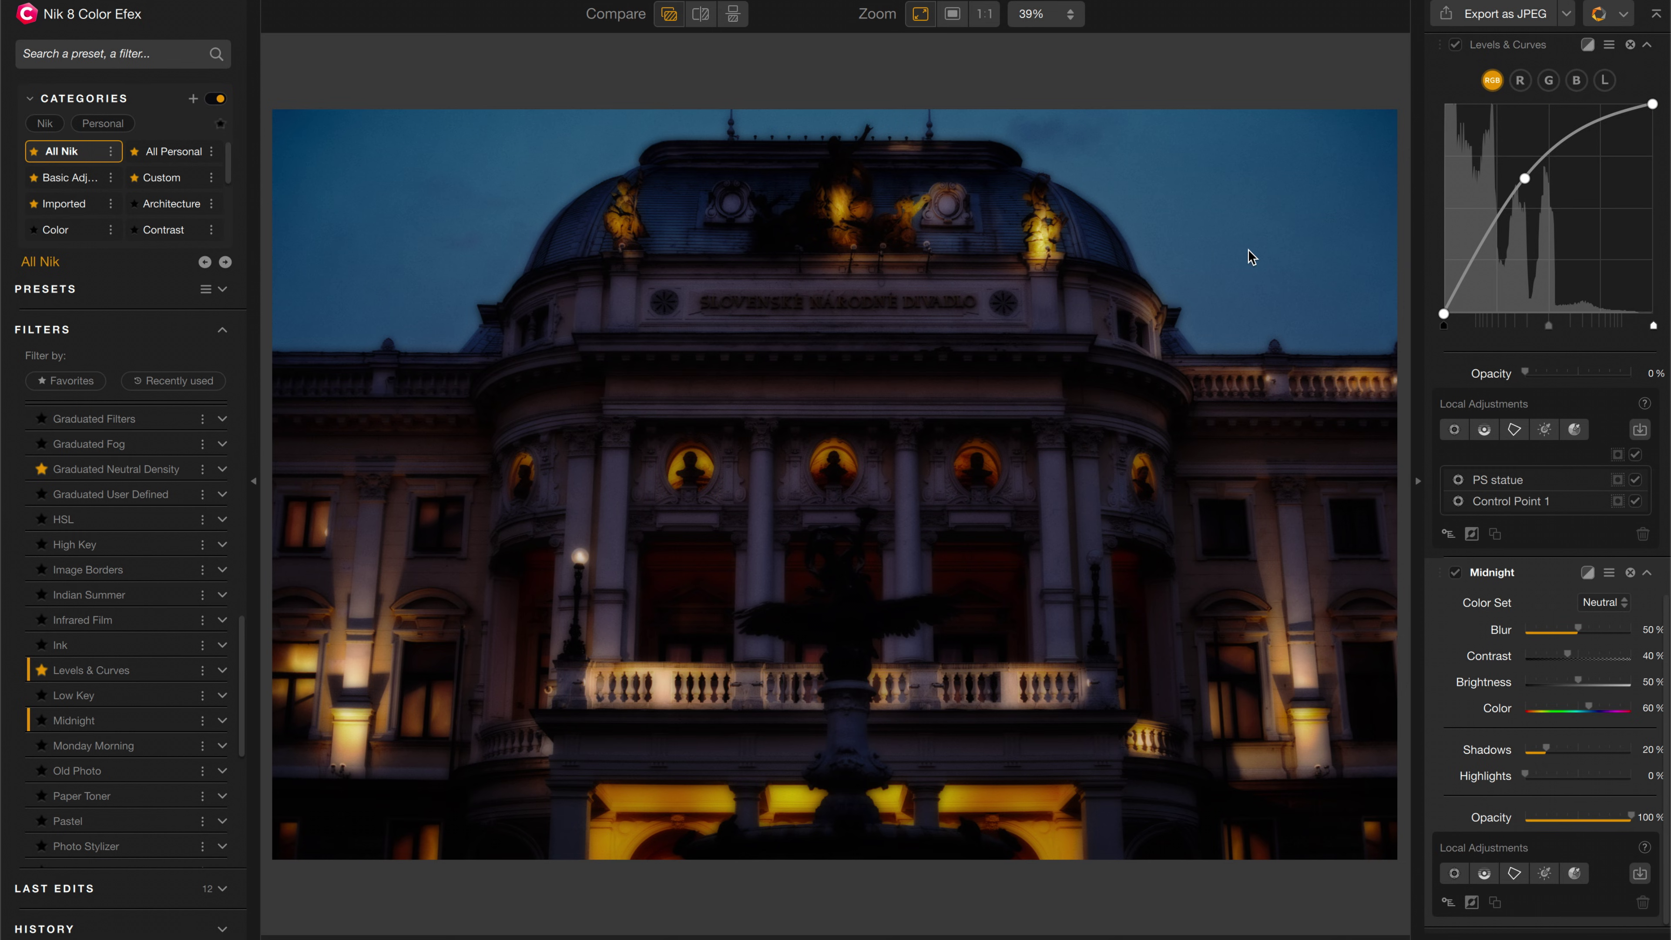
pyautogui.click(1638, 876)
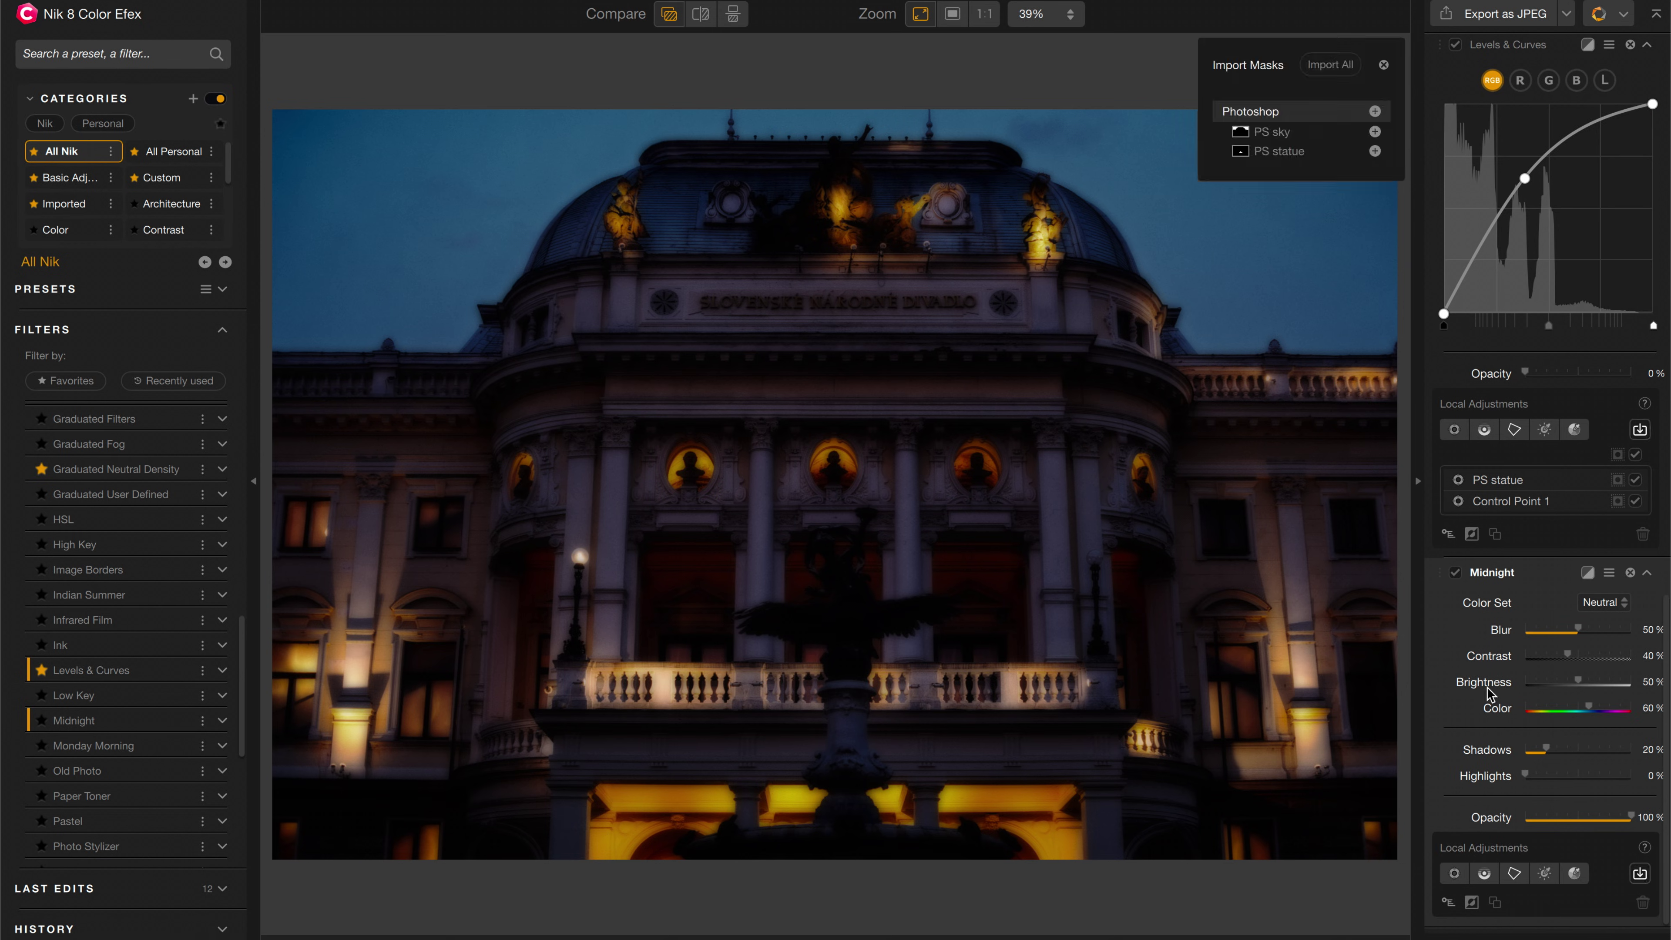
# Limit Midnight to the PS sky mask at about 48% opacity, then view the roof at 100%
pyautogui.click(1375, 132)
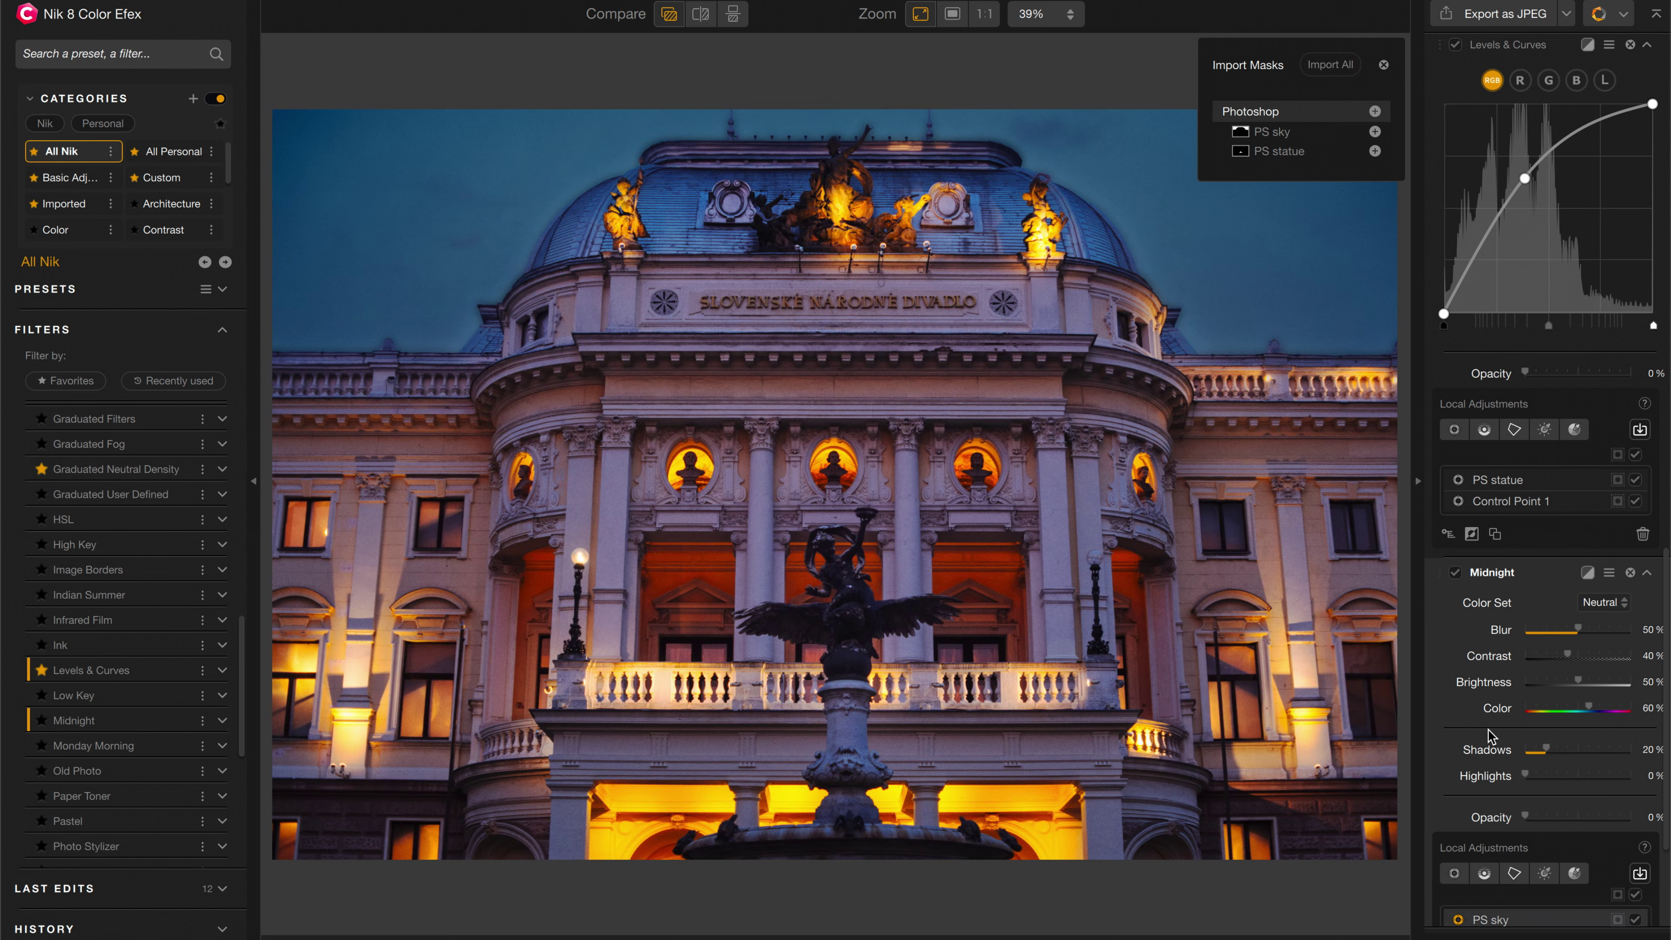
pyautogui.scroll(-5, 1511, 858)
pyautogui.moveTo(1590, 811); pyautogui.dragTo(1577, 806)
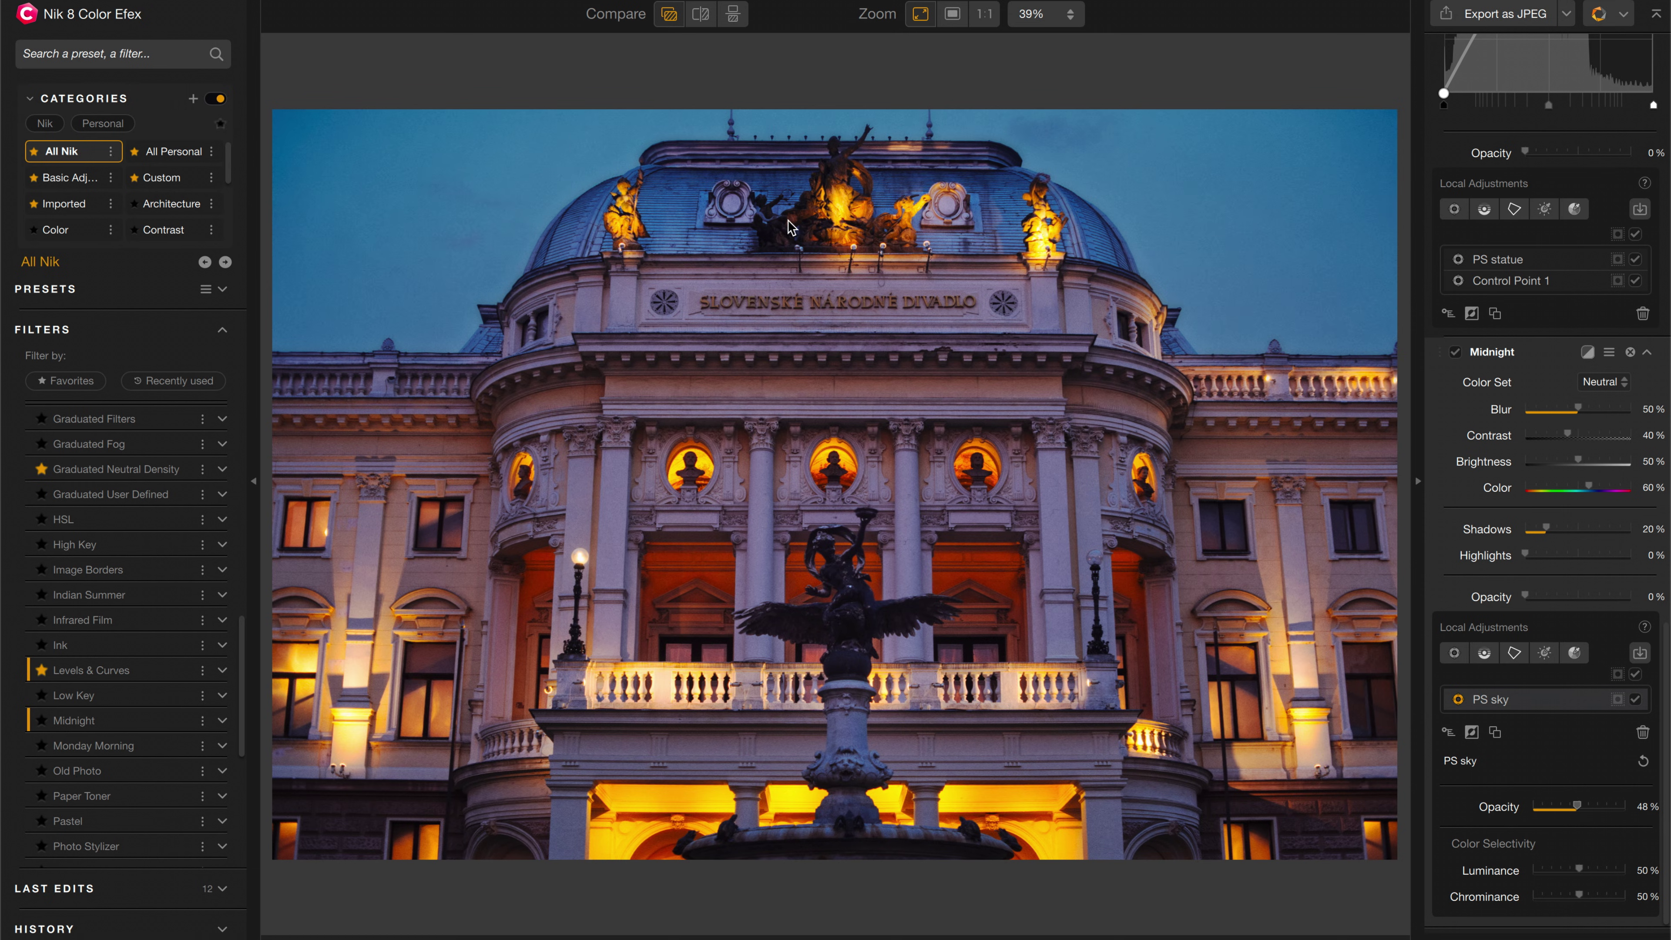
pyautogui.click(984, 14)
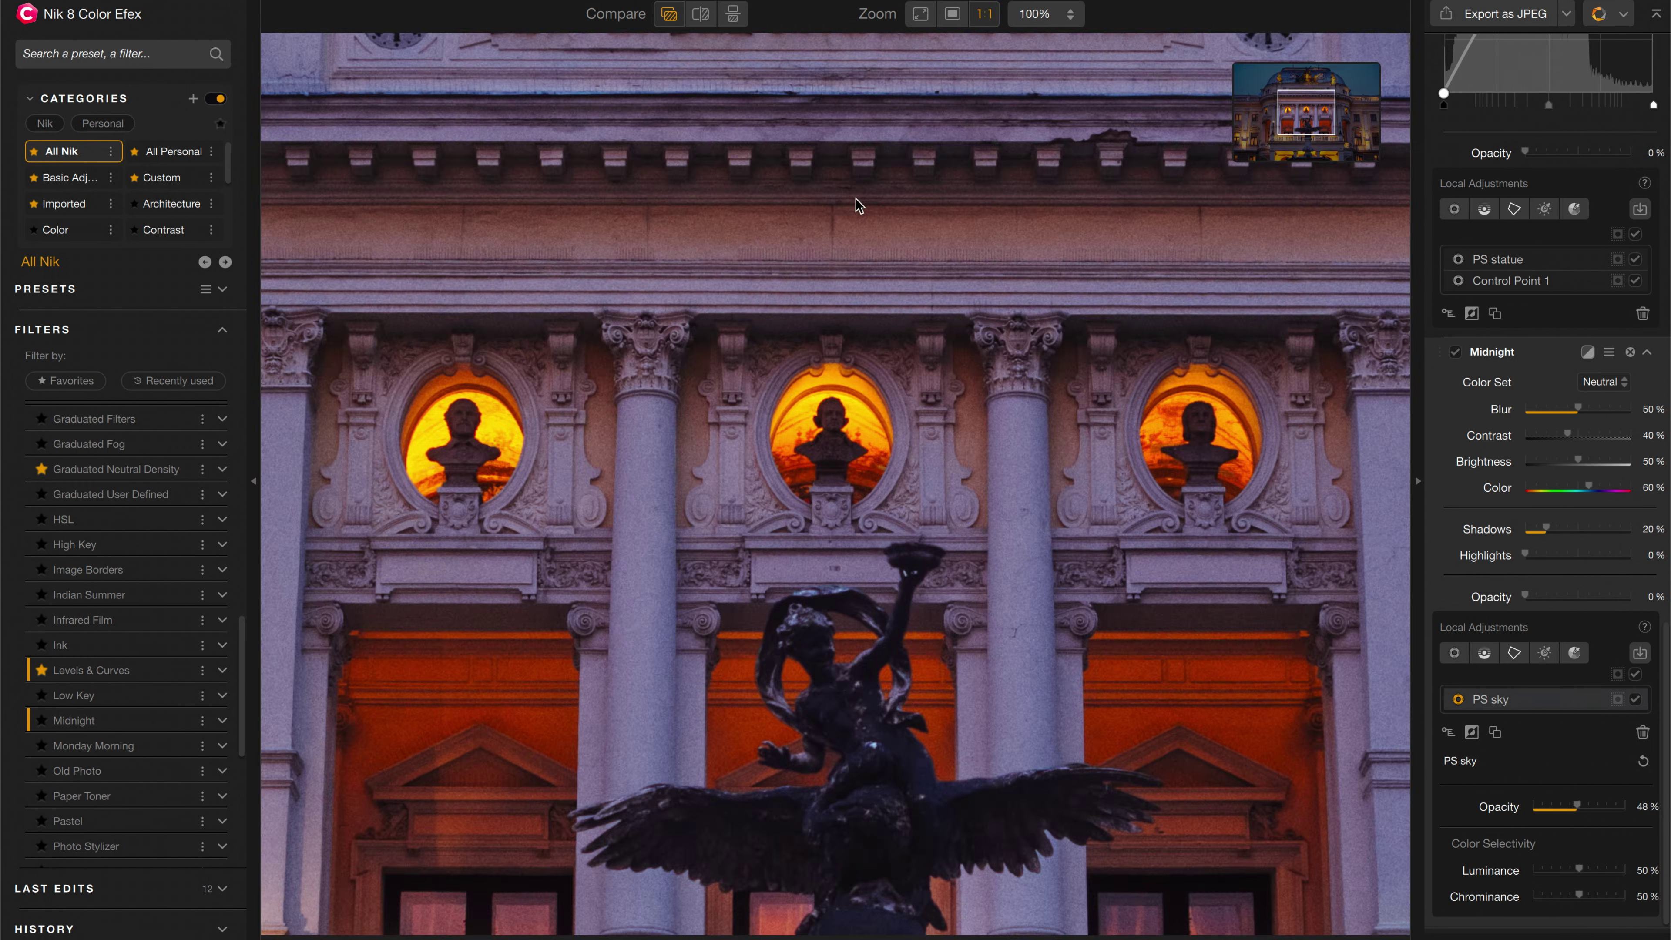
pyautogui.moveTo(854, 200); pyautogui.dragTo(835, 866)
pyautogui.scroll(1, 179, 590)
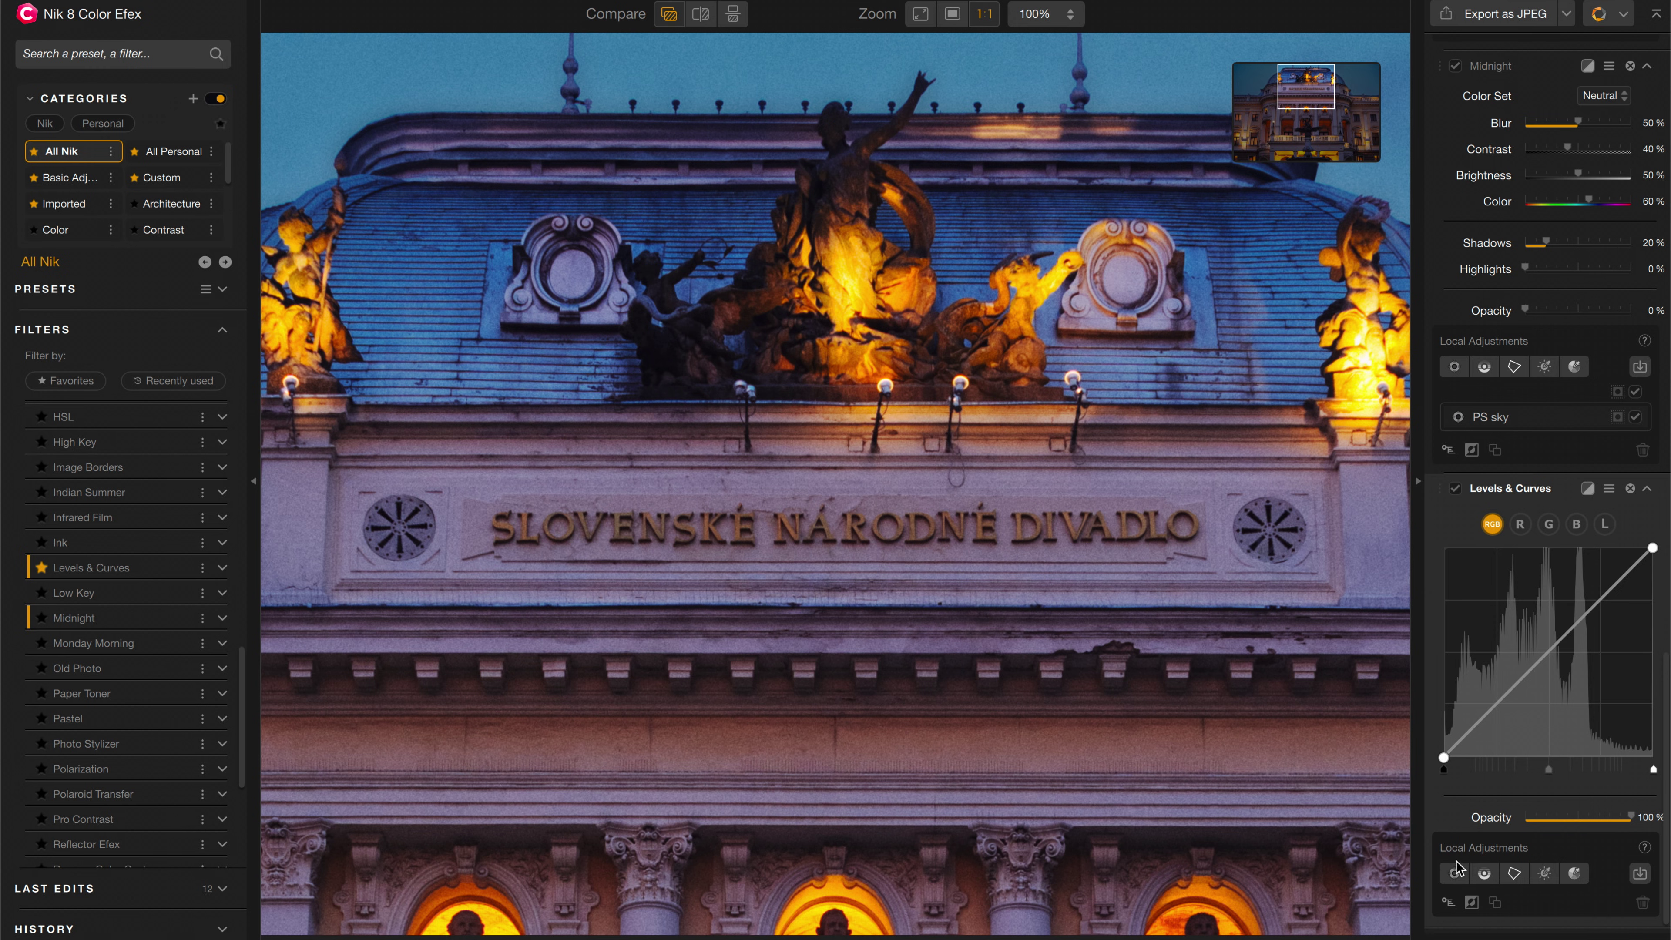
# Brighten the rooftop sculpture group with an upward curve confined to an elliptical Control Point 2
pyautogui.click(823, 208)
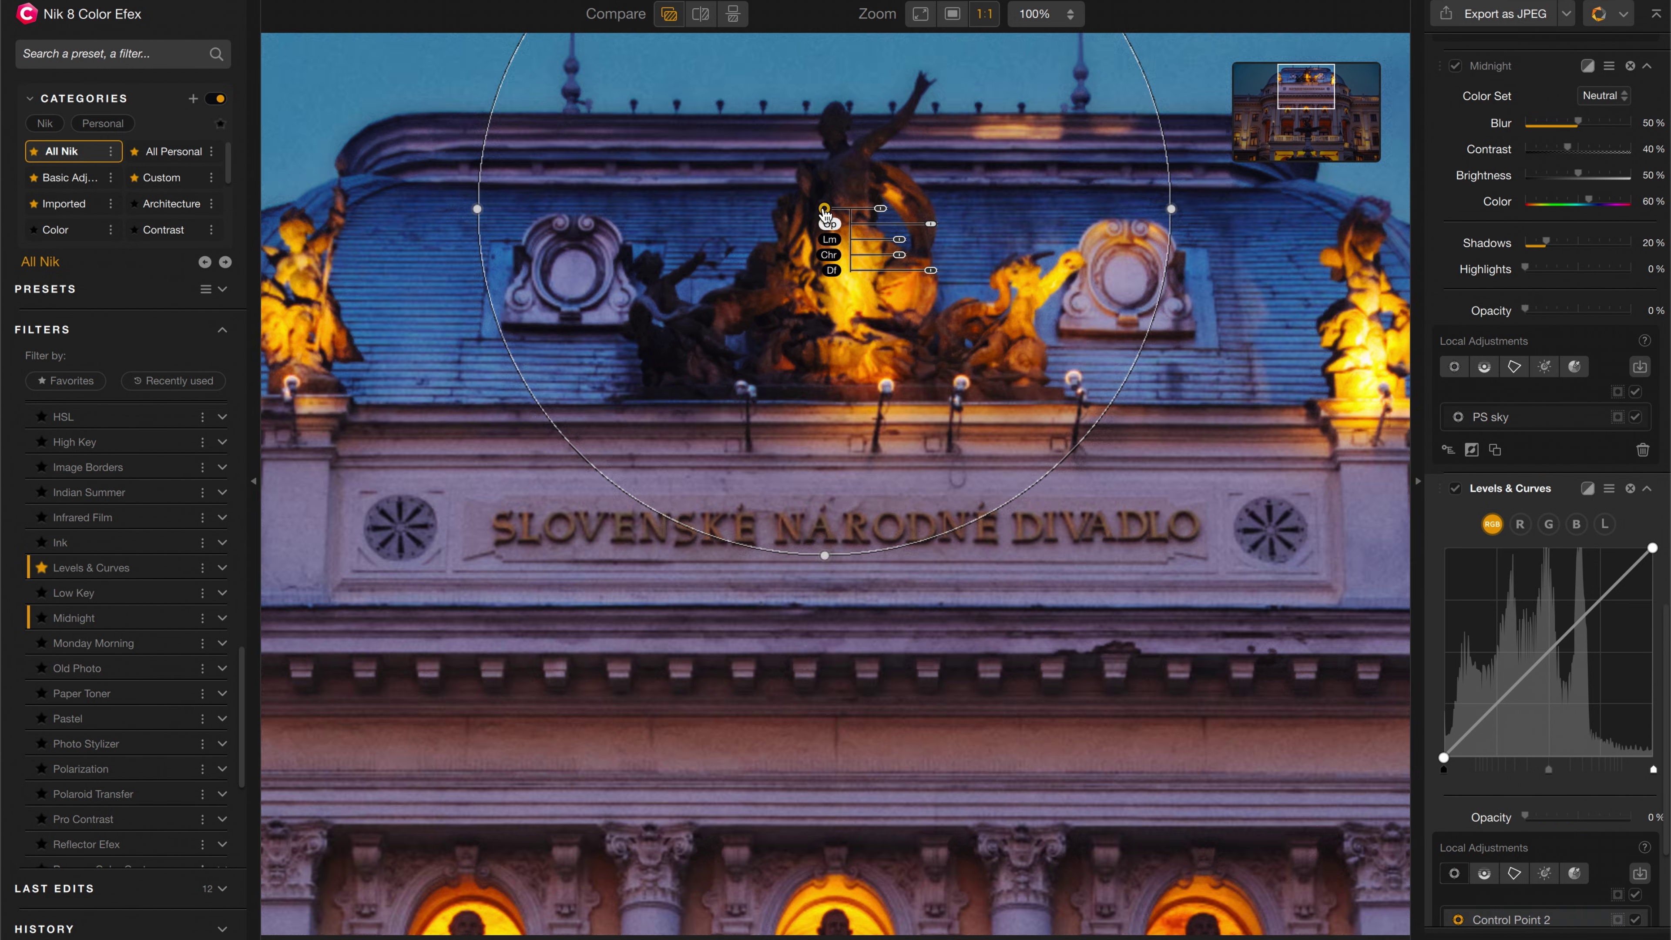
pyautogui.moveTo(1505, 696); pyautogui.dragTo(1506, 640)
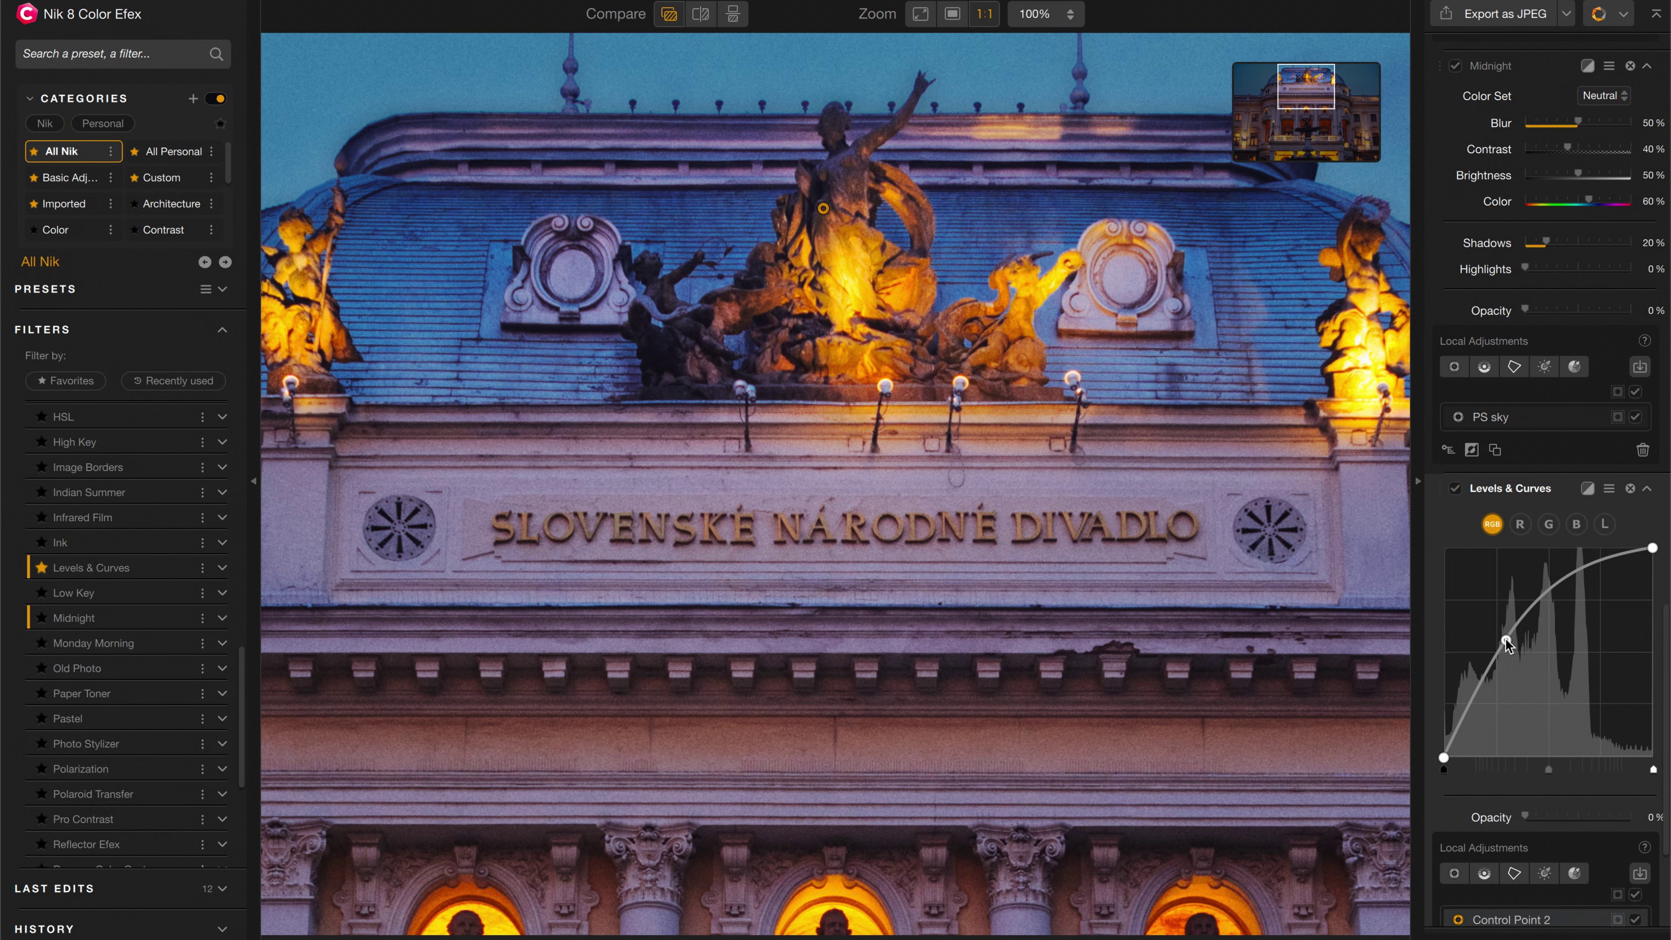
pyautogui.click(1617, 919)
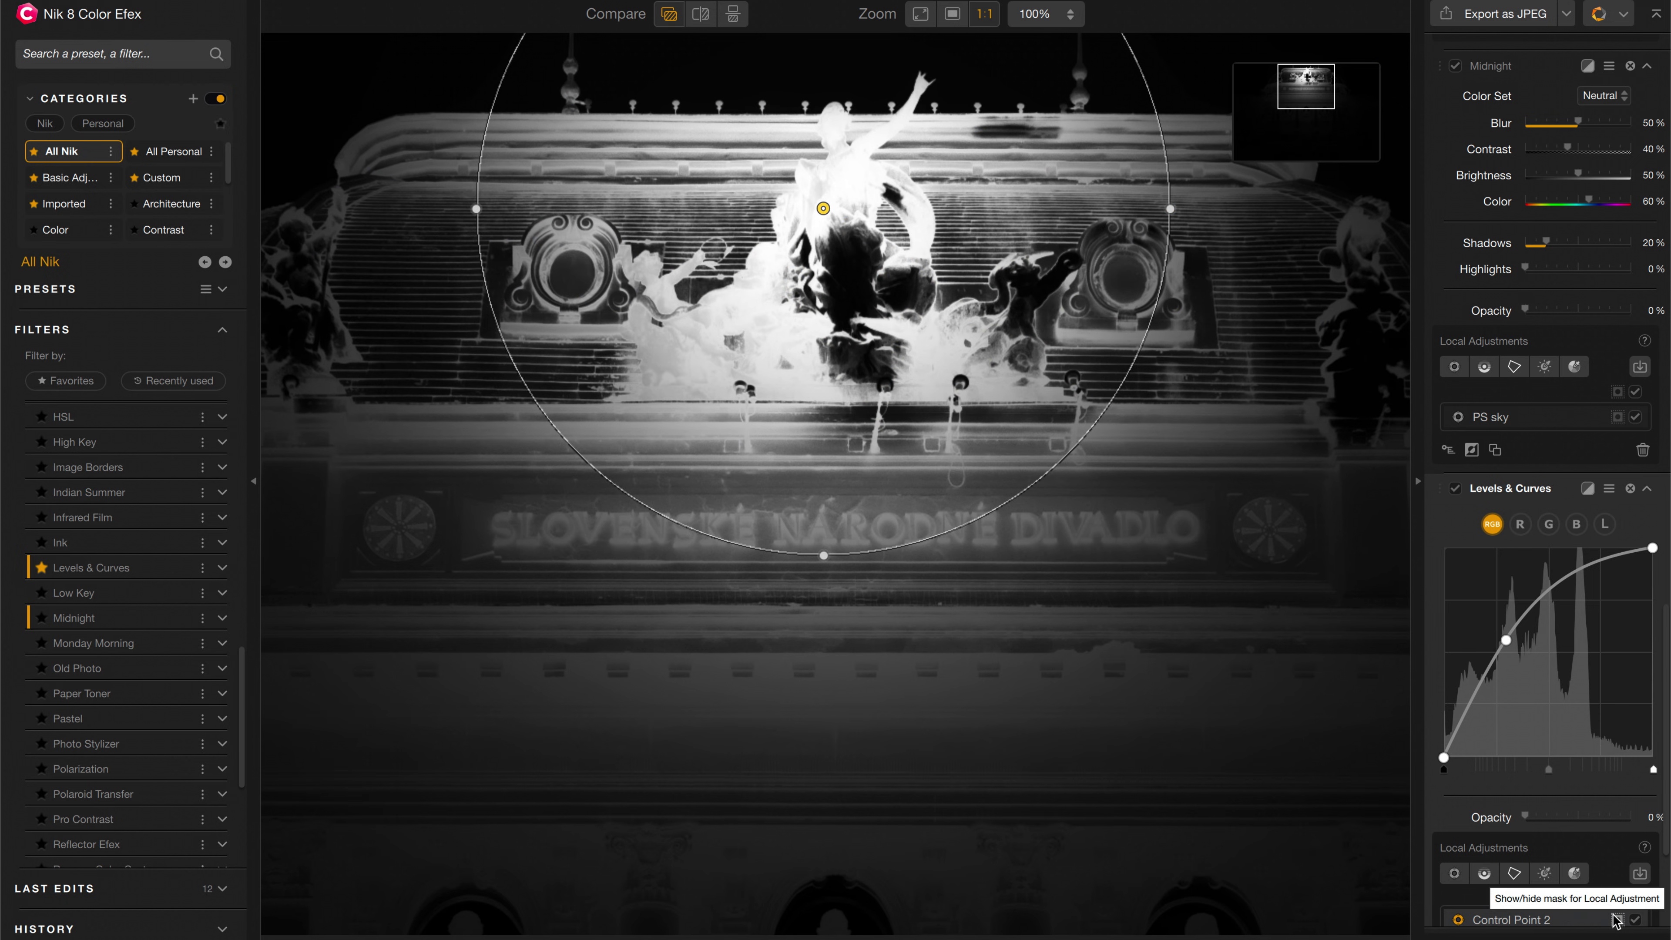
pyautogui.moveTo(832, 558); pyautogui.dragTo(820, 407)
pyautogui.moveTo(831, 212); pyautogui.dragTo(826, 220)
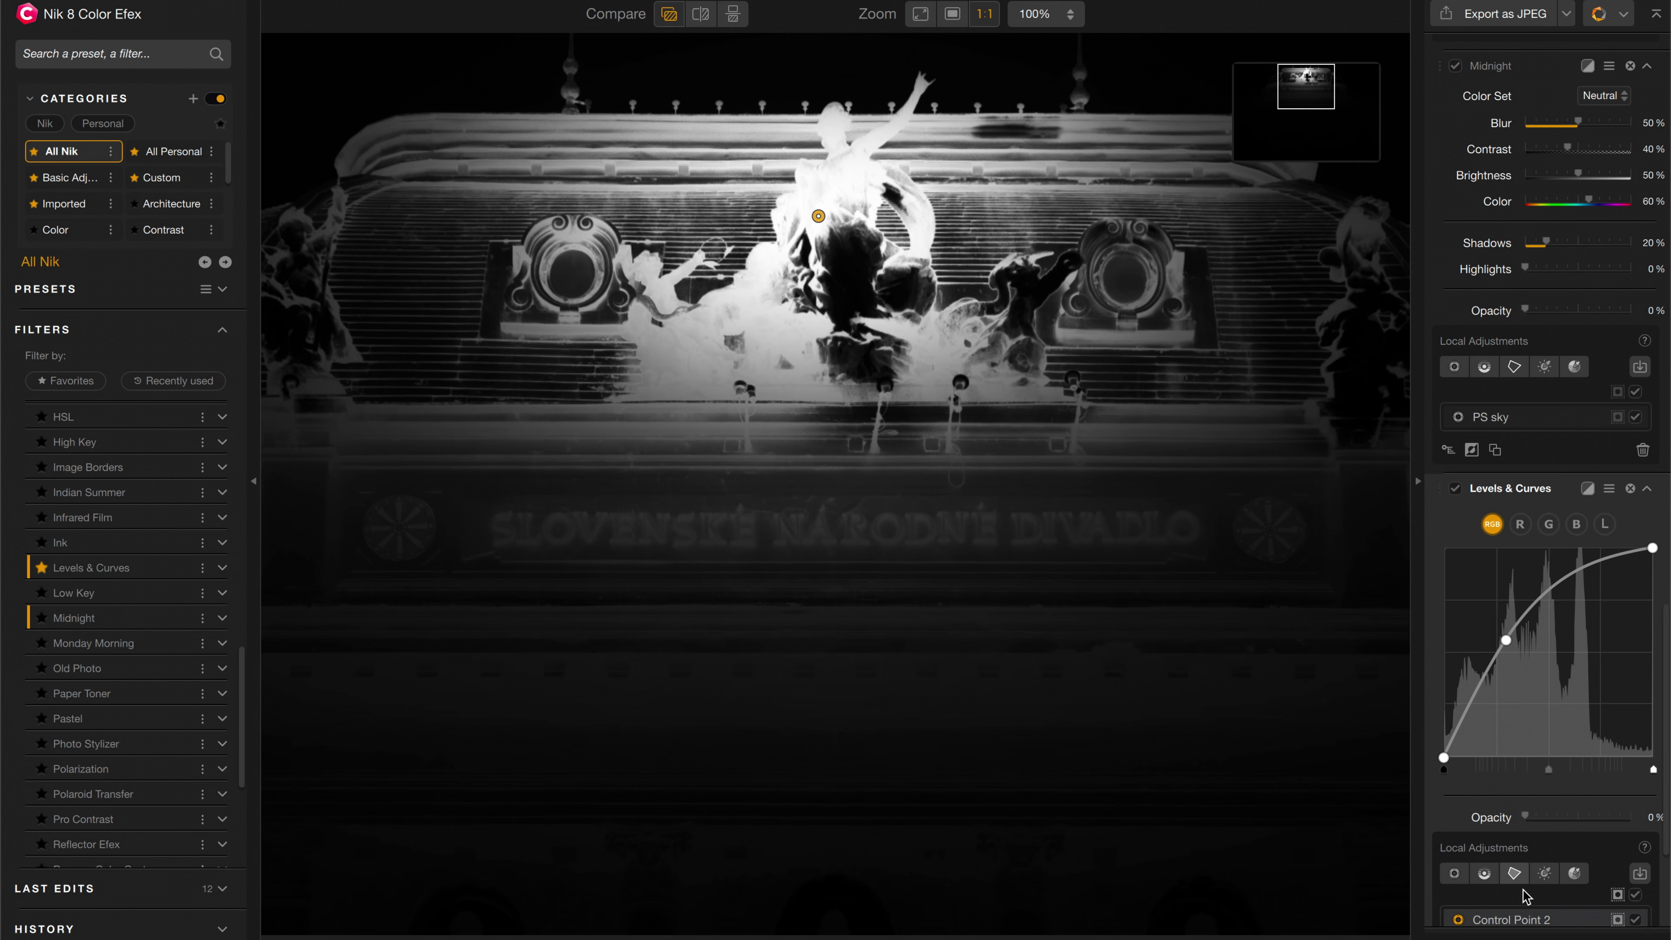
pyautogui.click(1617, 920)
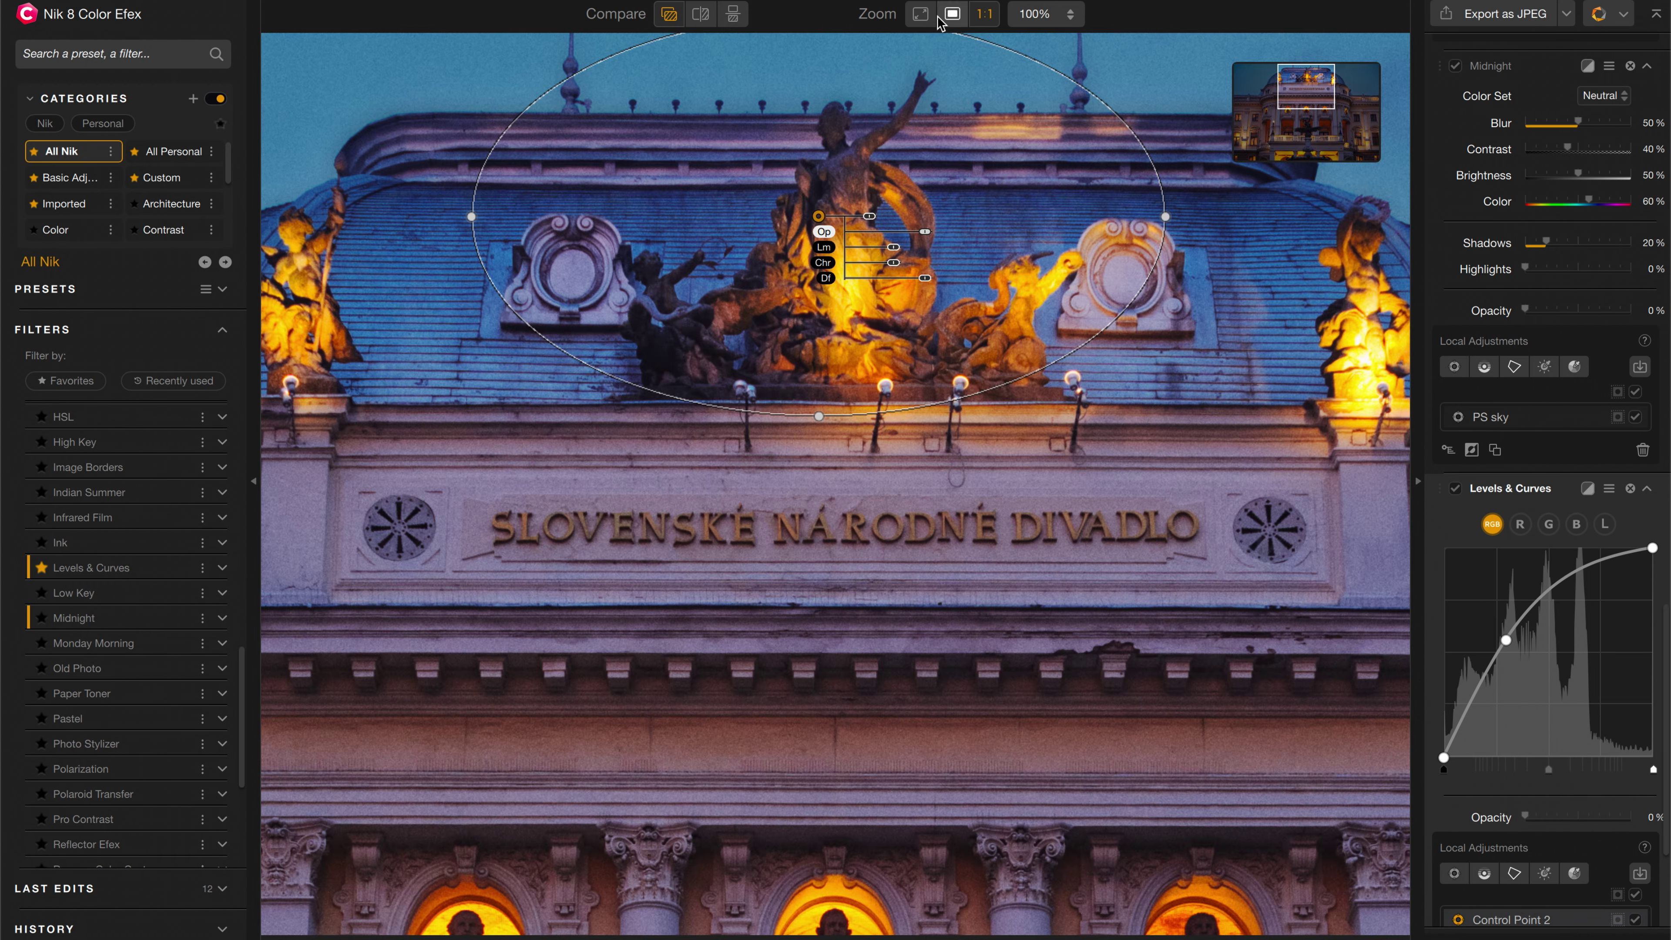
pyautogui.click(922, 14)
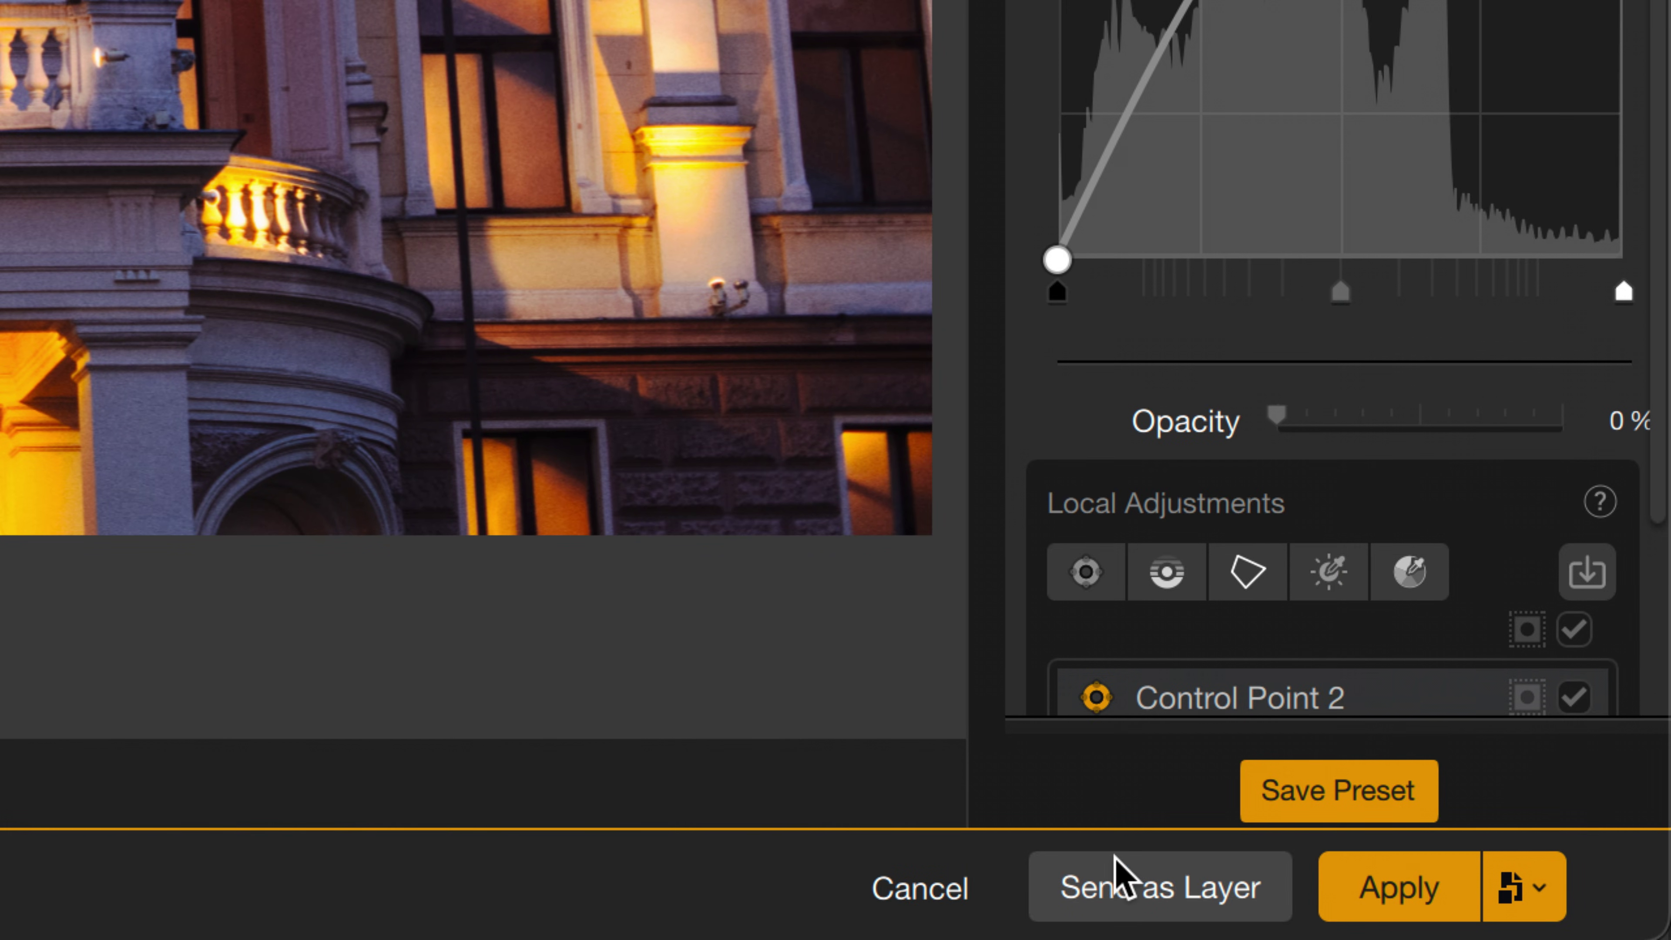
# Send the graded result back to Photoshop as a layer and bring up the other Nik 8 apps
pyautogui.click(1184, 897)
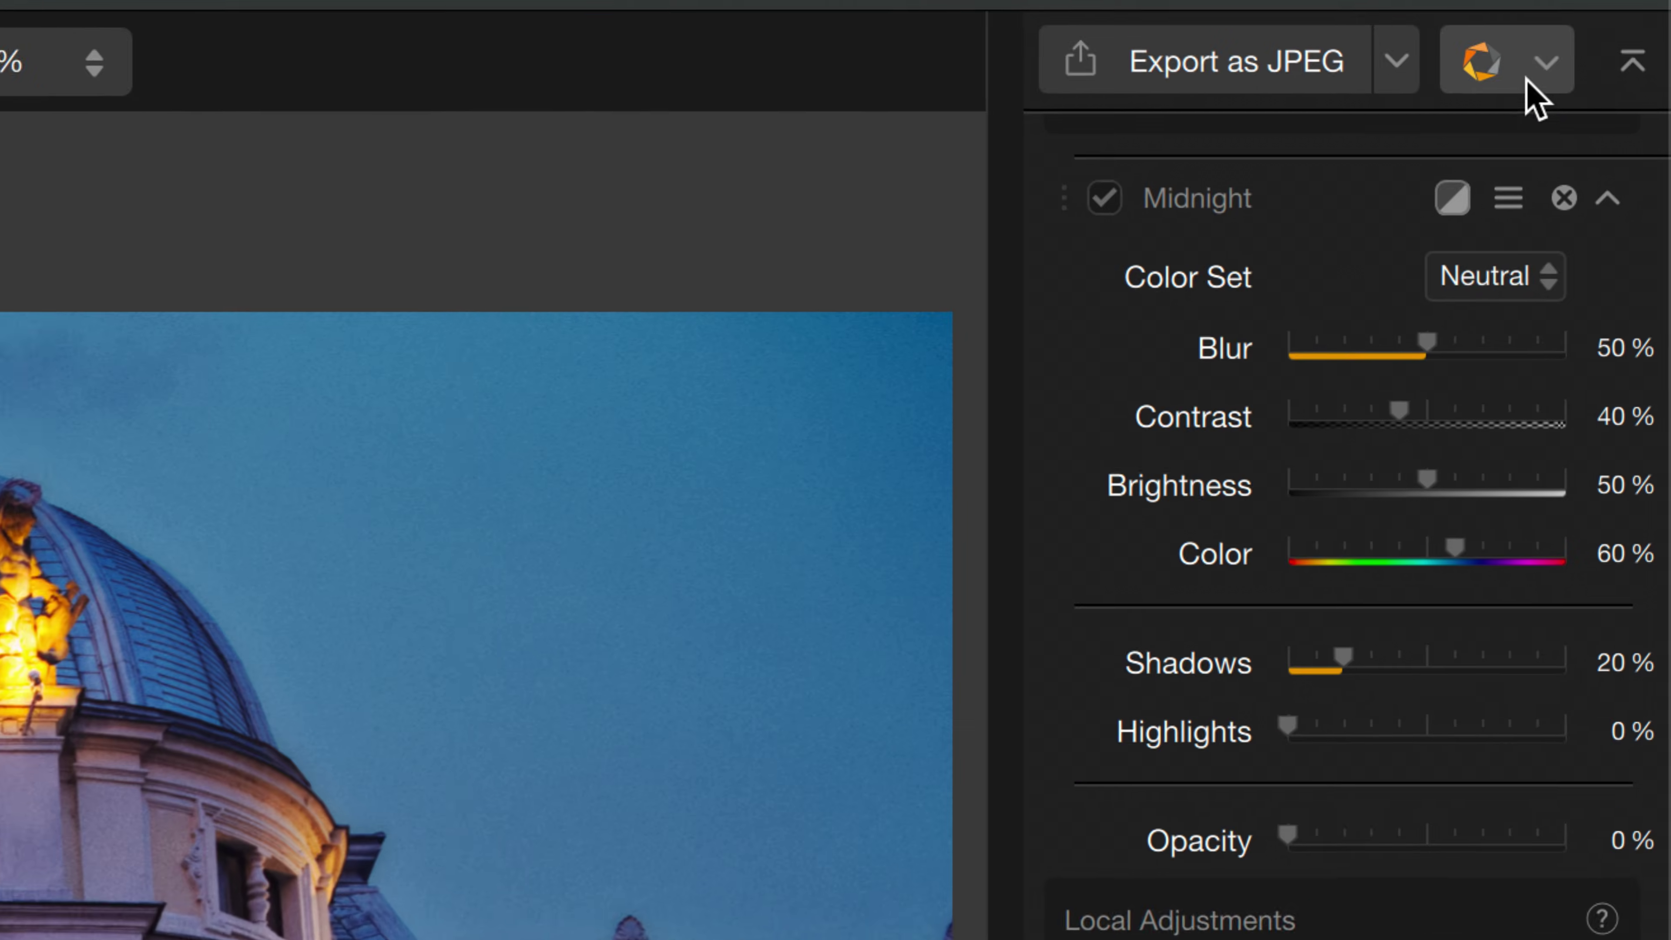
pyautogui.click(1619, 15)
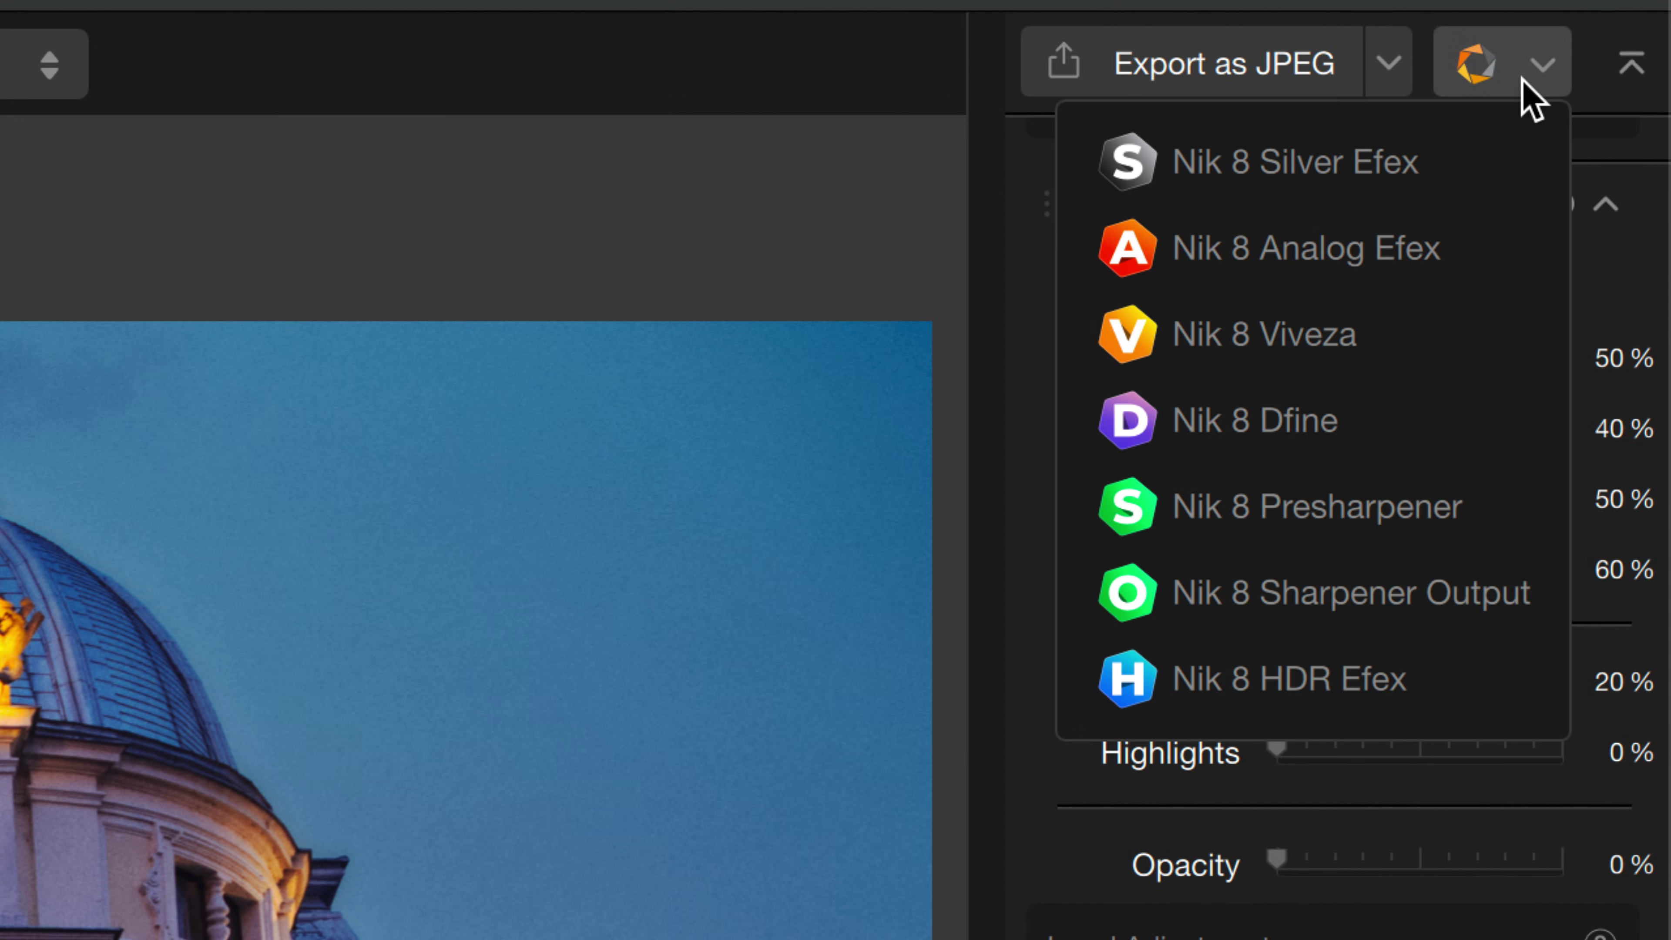
# Choose Nik 8 Analog Efex to open the graded theater photo there
pyautogui.click(1478, 235)
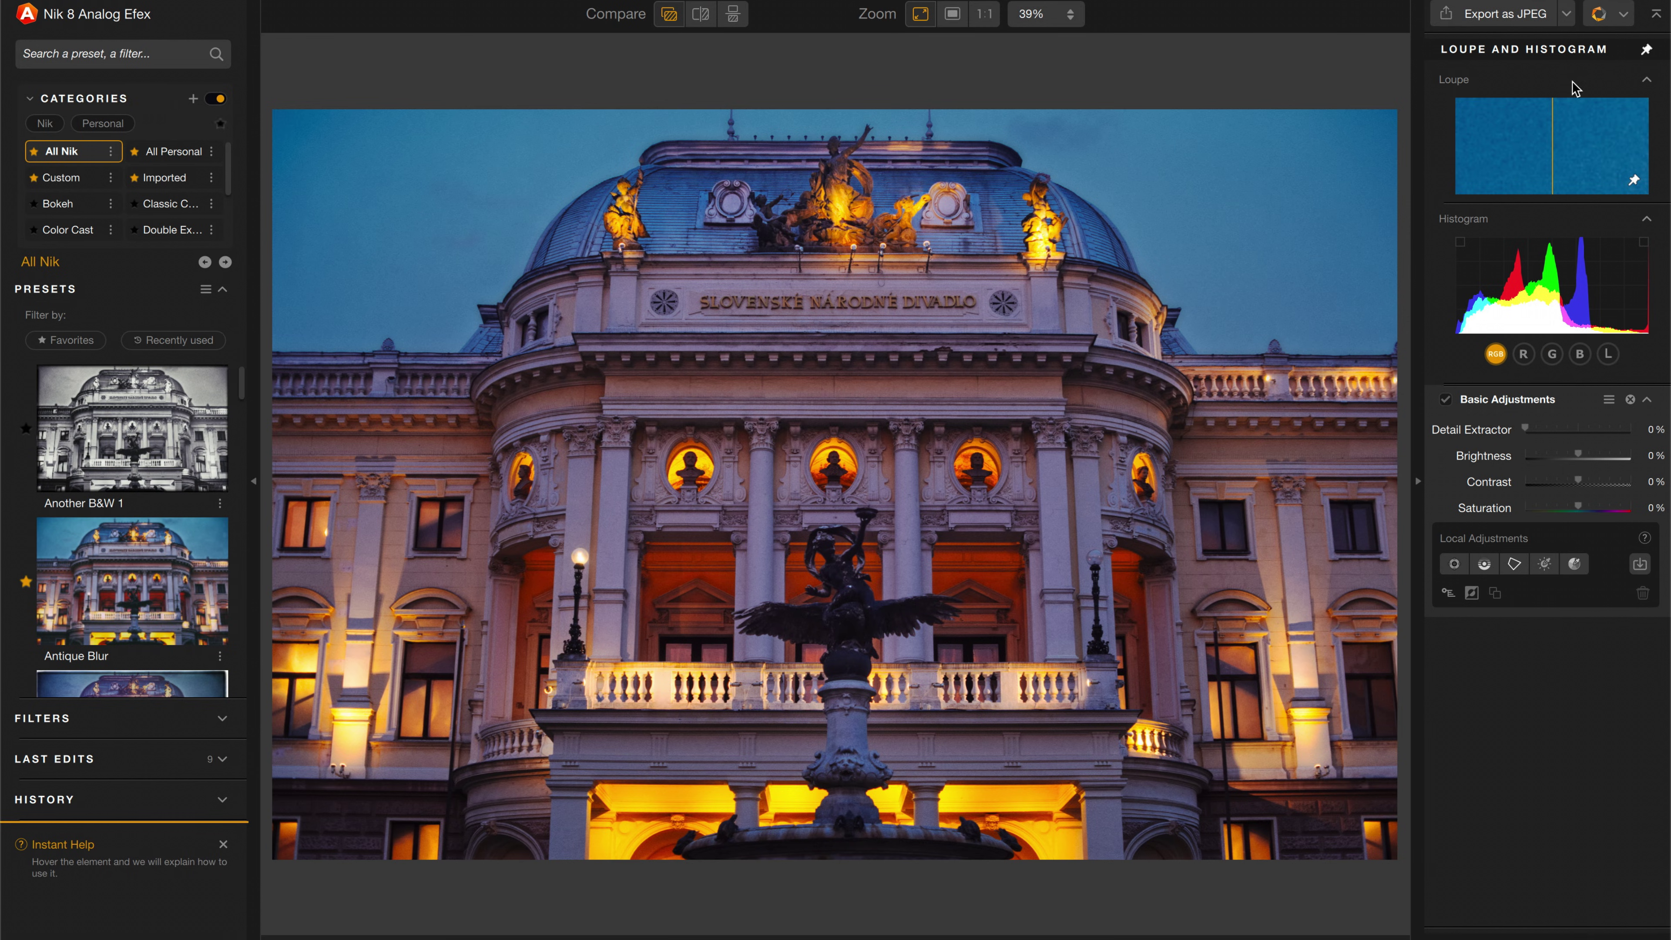
# Search the presets for 'vintage' and apply the Vintage Camera 7 preset
pyautogui.scroll(-5, 177, 537)
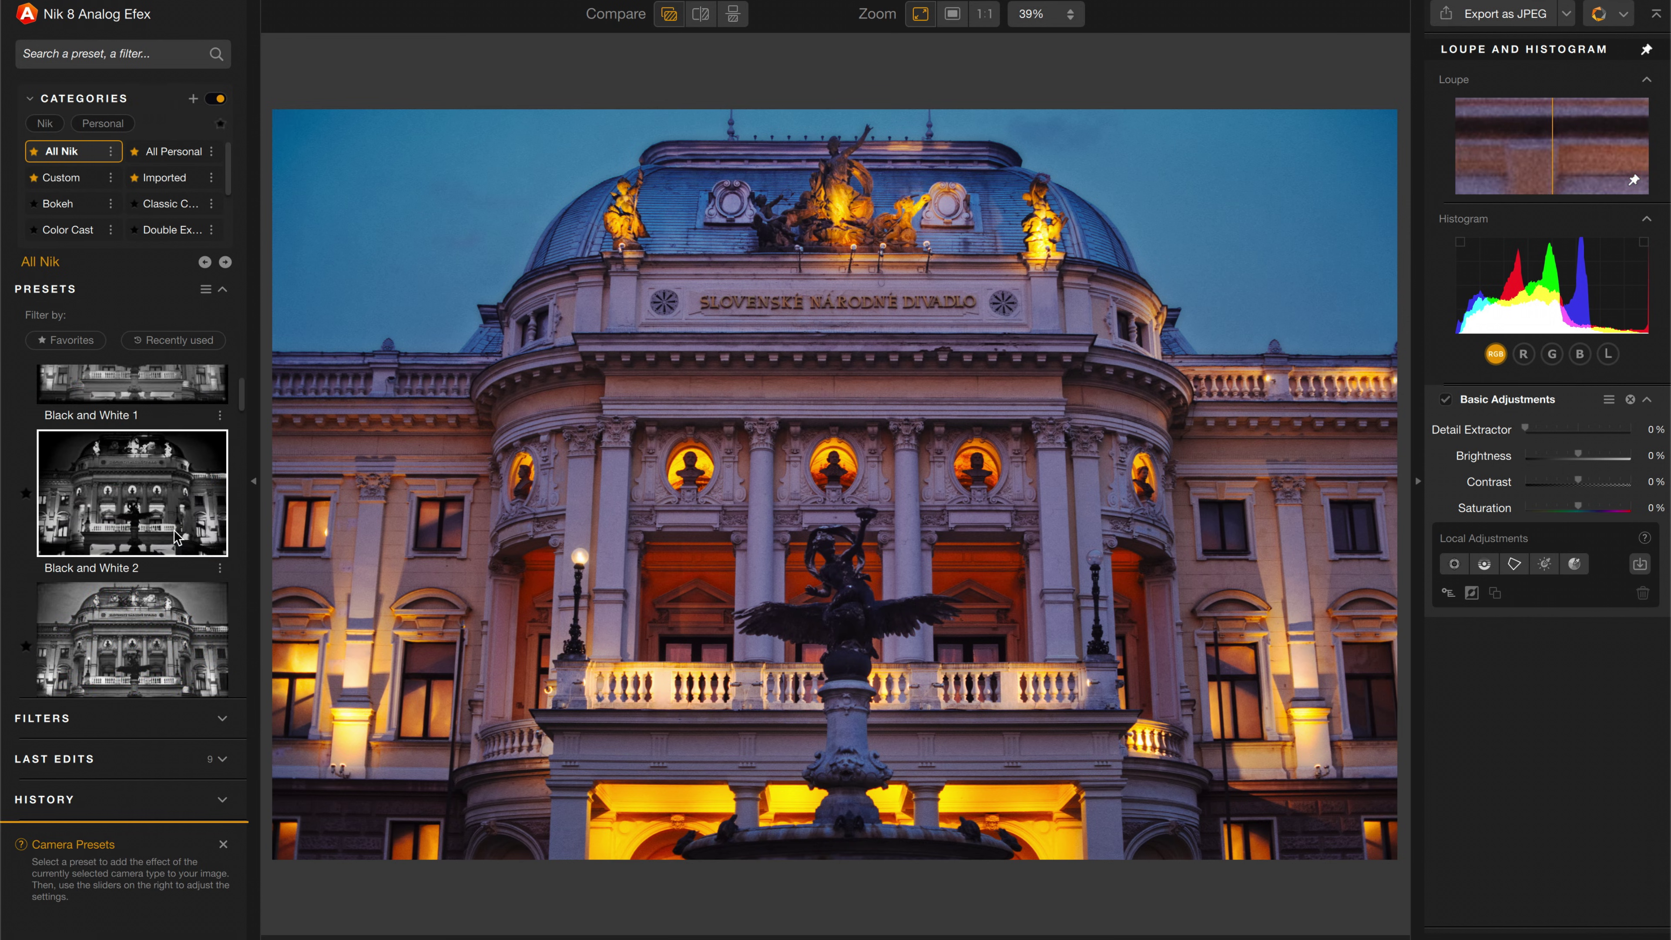
pyautogui.scroll(-2, 176, 536)
pyautogui.click(222, 721)
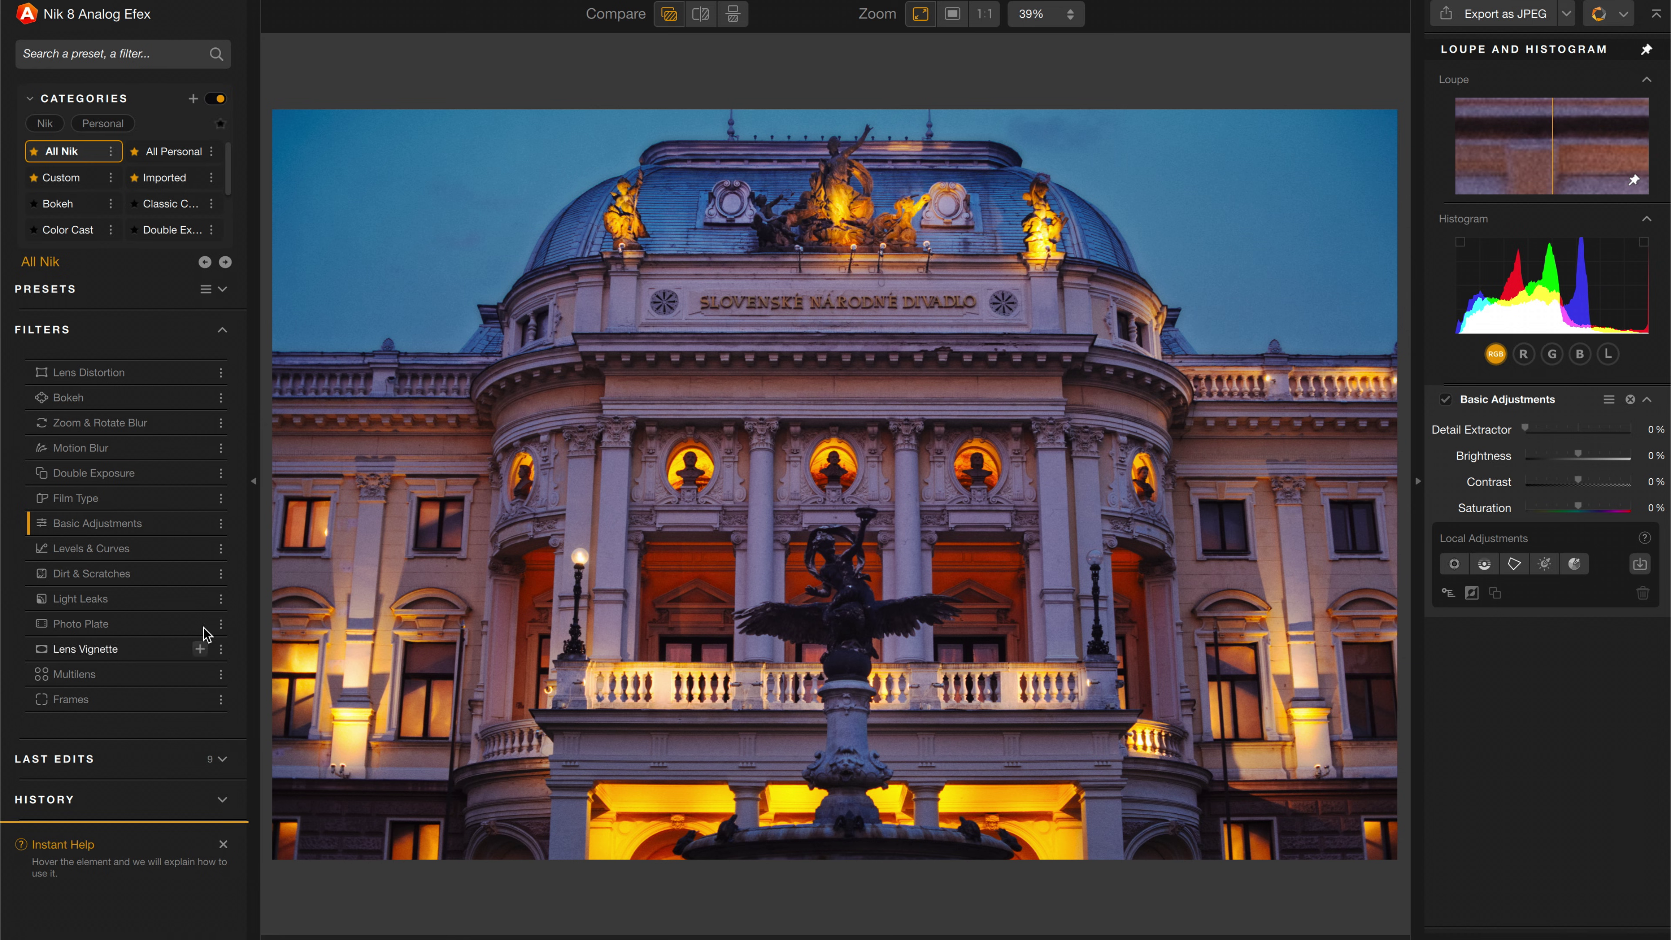
pyautogui.click(223, 290)
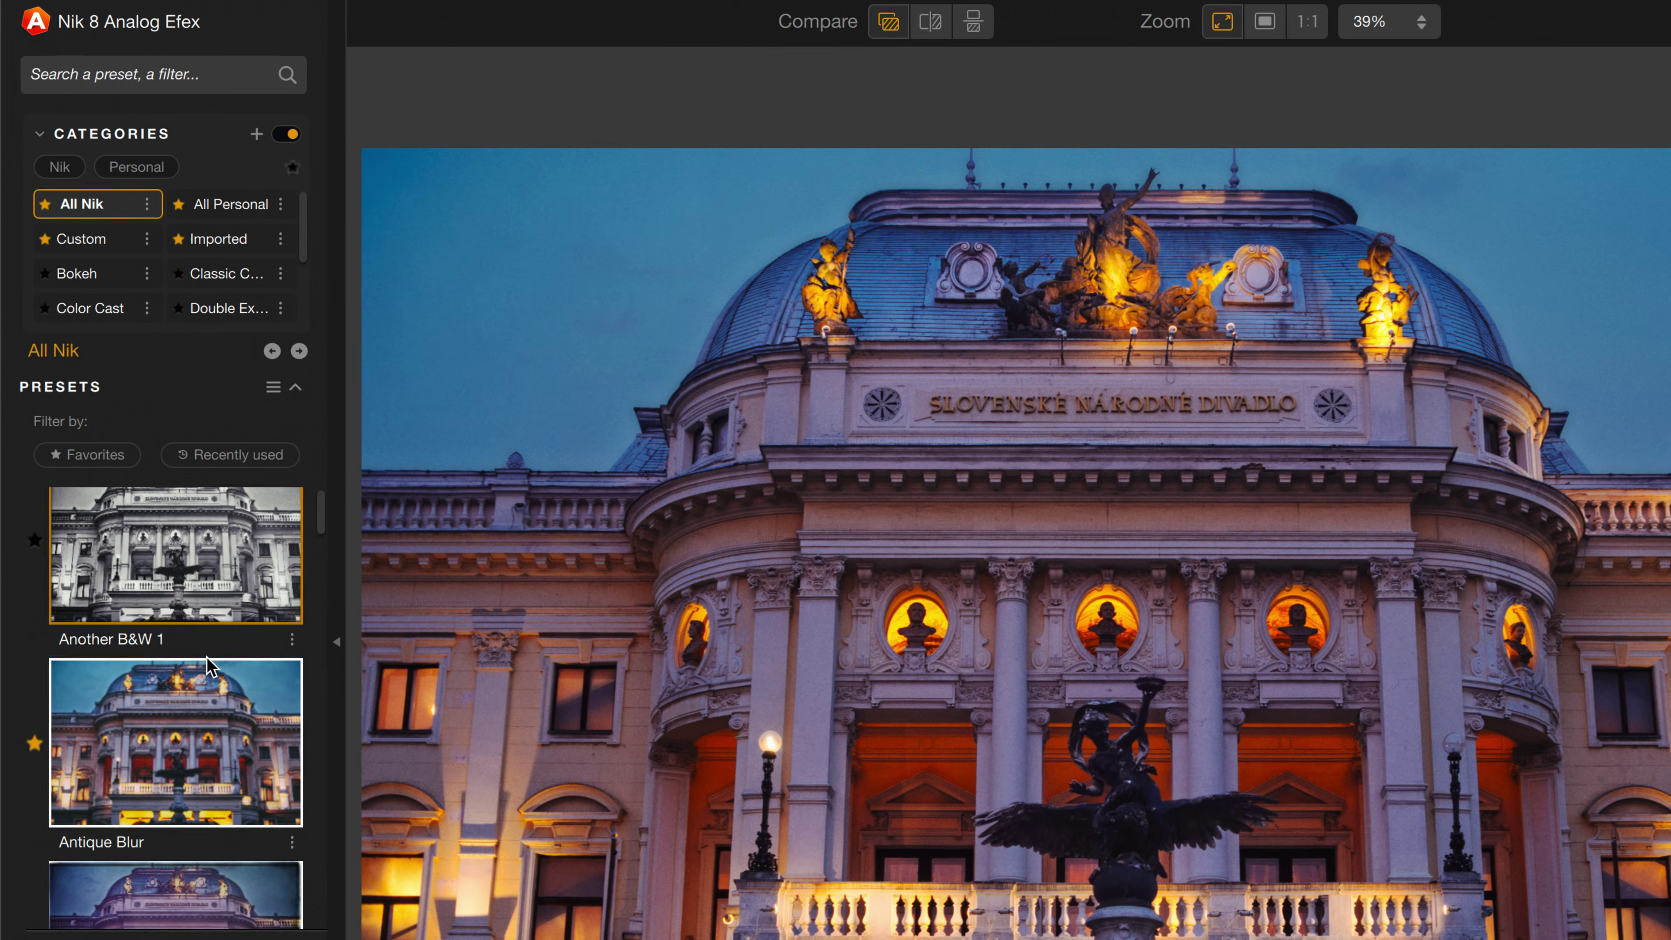
pyautogui.scroll(-3, 145, 526)
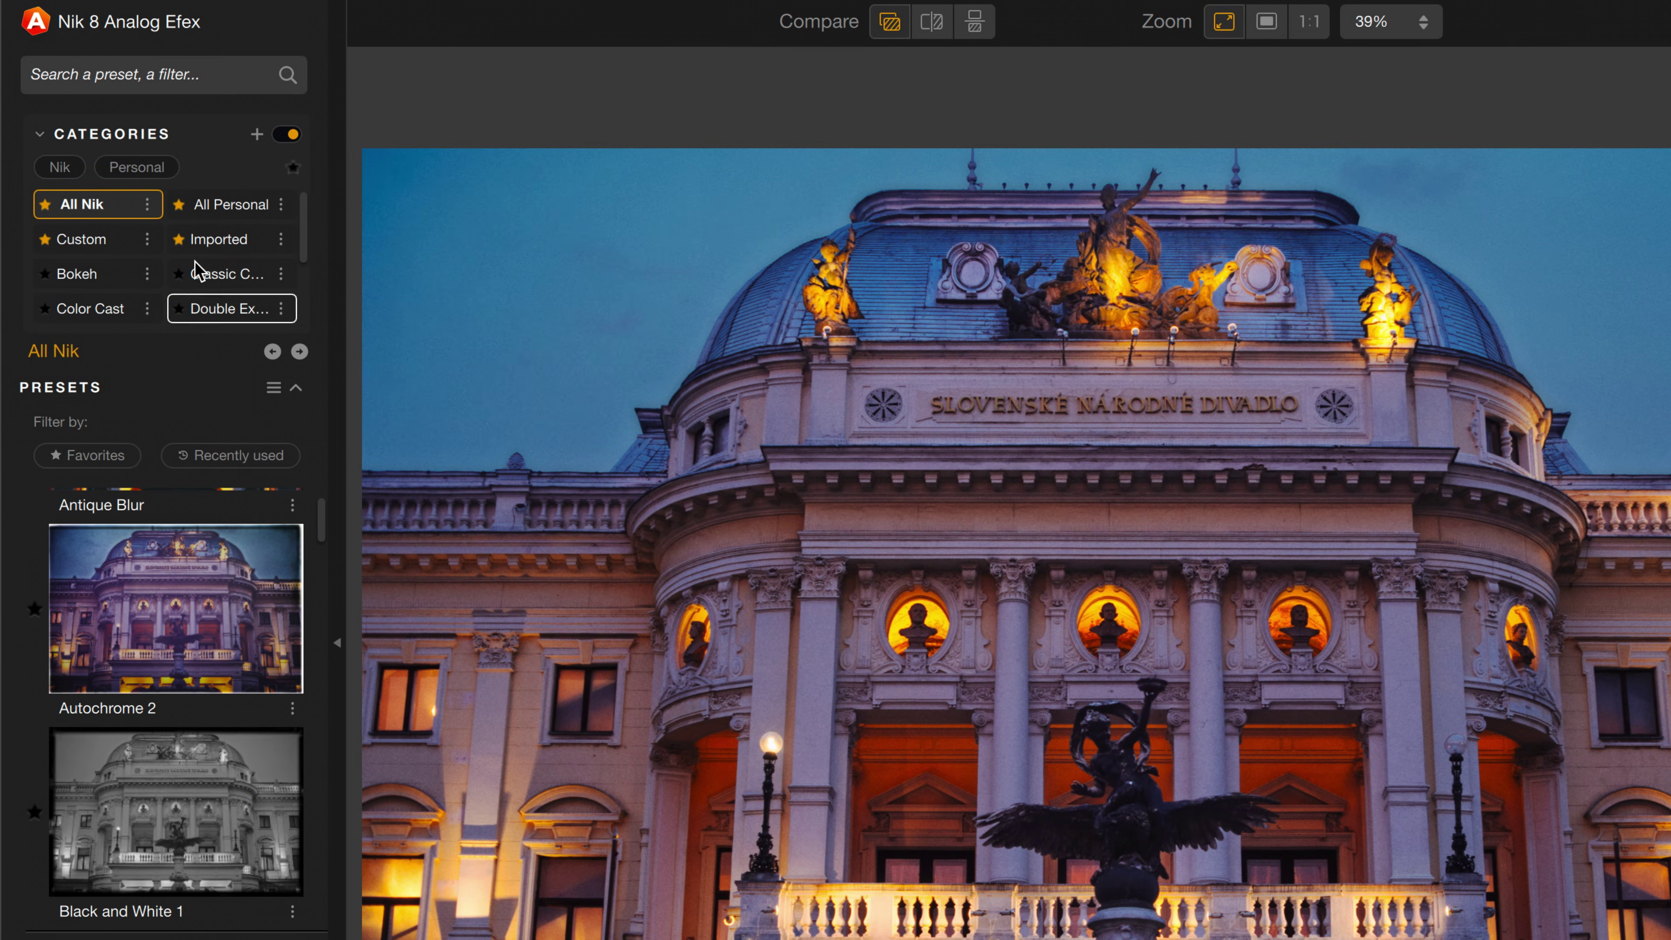
pyautogui.click(141, 77)
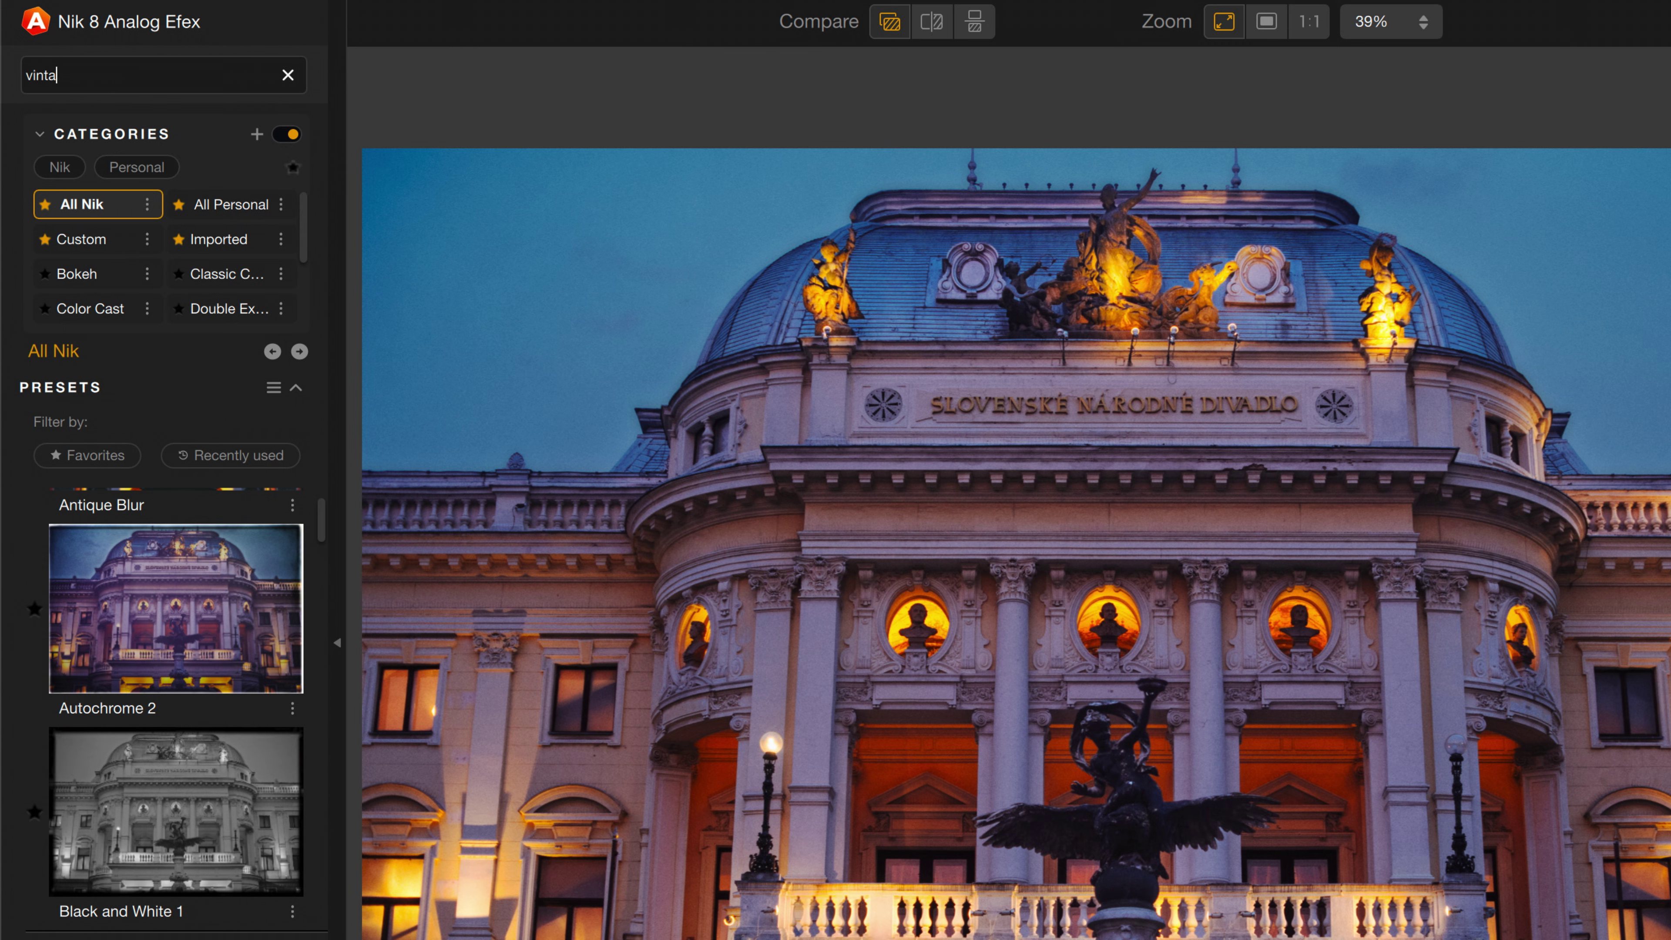
pyautogui.scroll(-4, 152, 636)
pyautogui.click(153, 636)
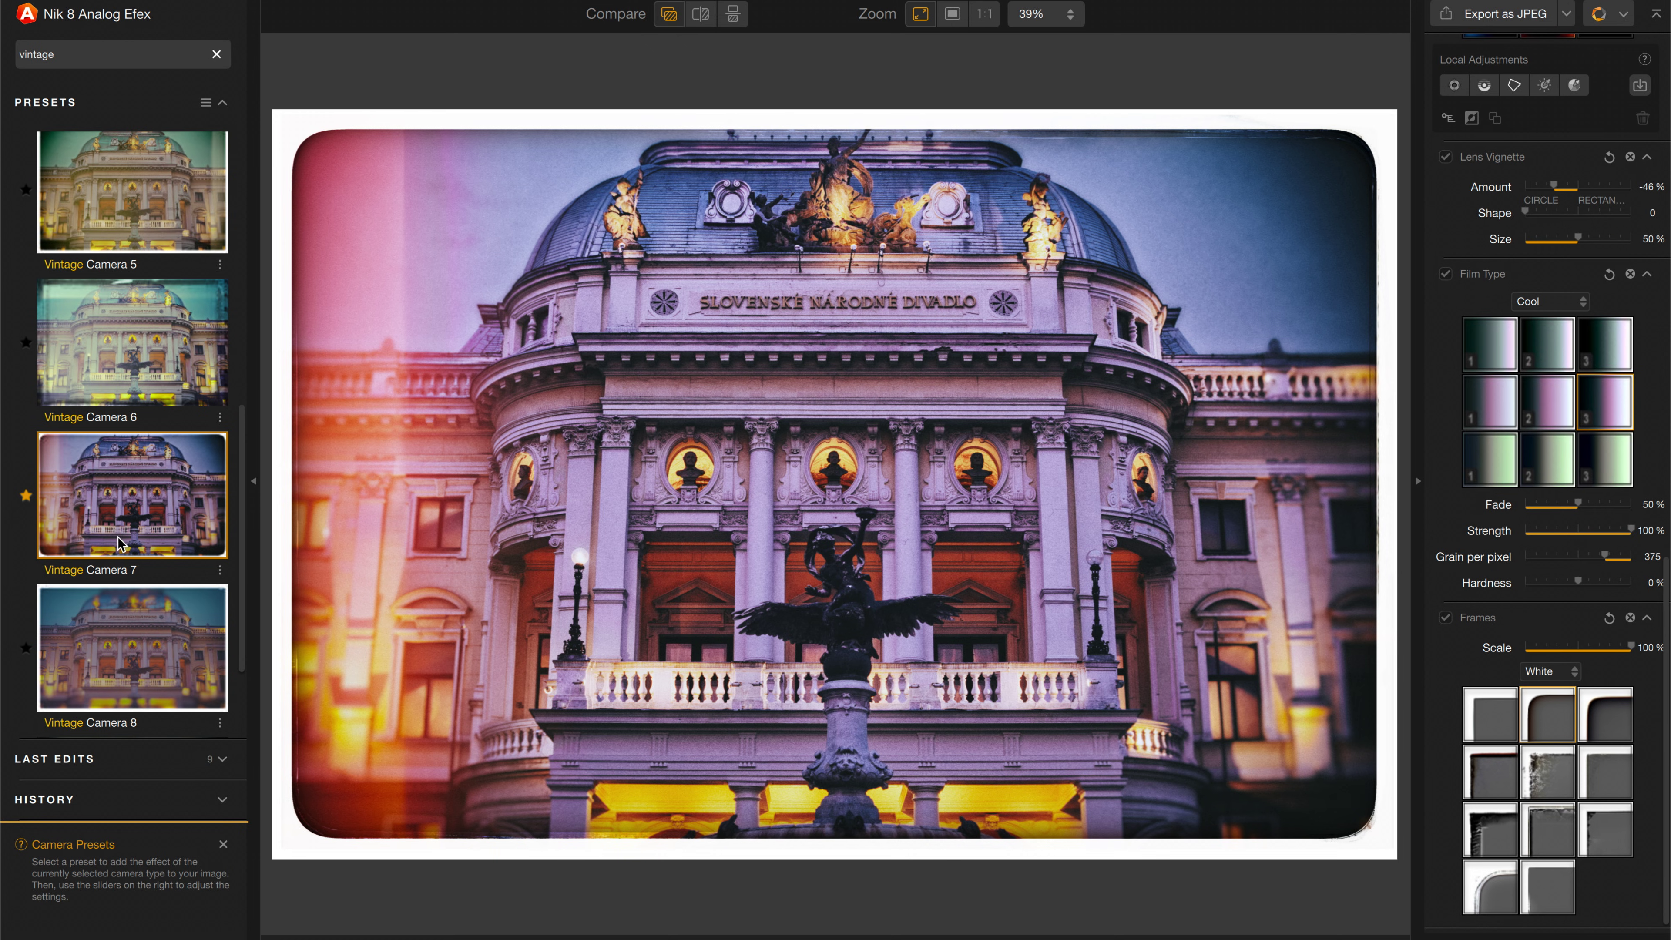
# Set Bokeh Blur Strength 54%, Boost Highlights 69% and Light Leaks Strength 100%
pyautogui.scroll(10, 1454, 531)
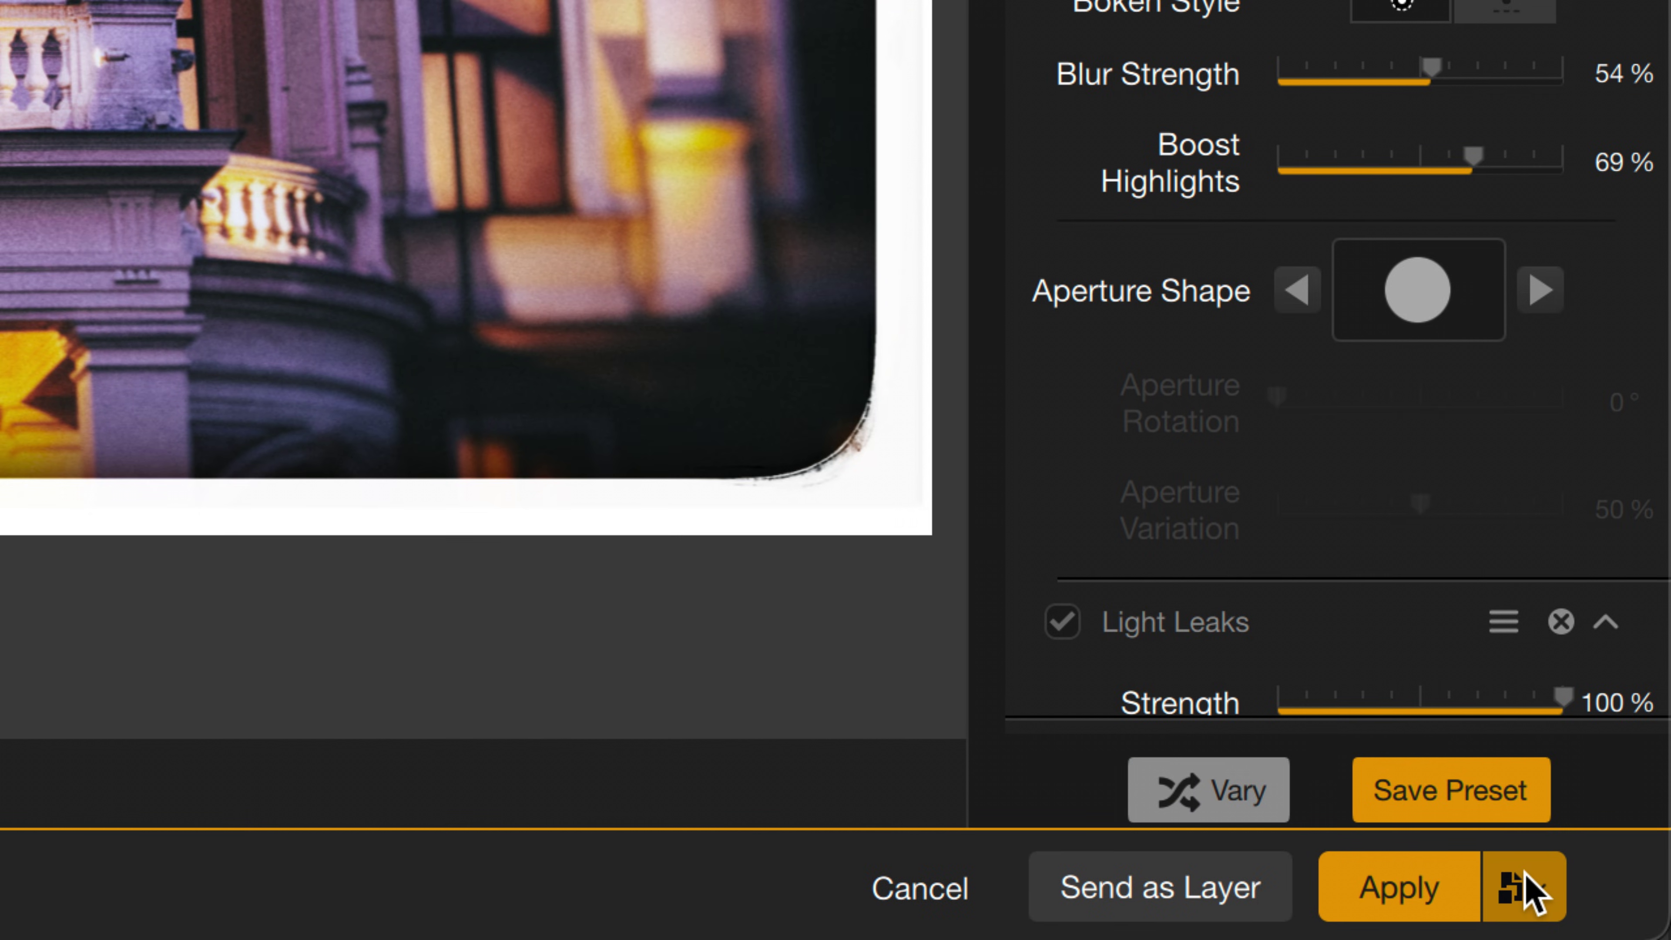
pyautogui.click(1524, 887)
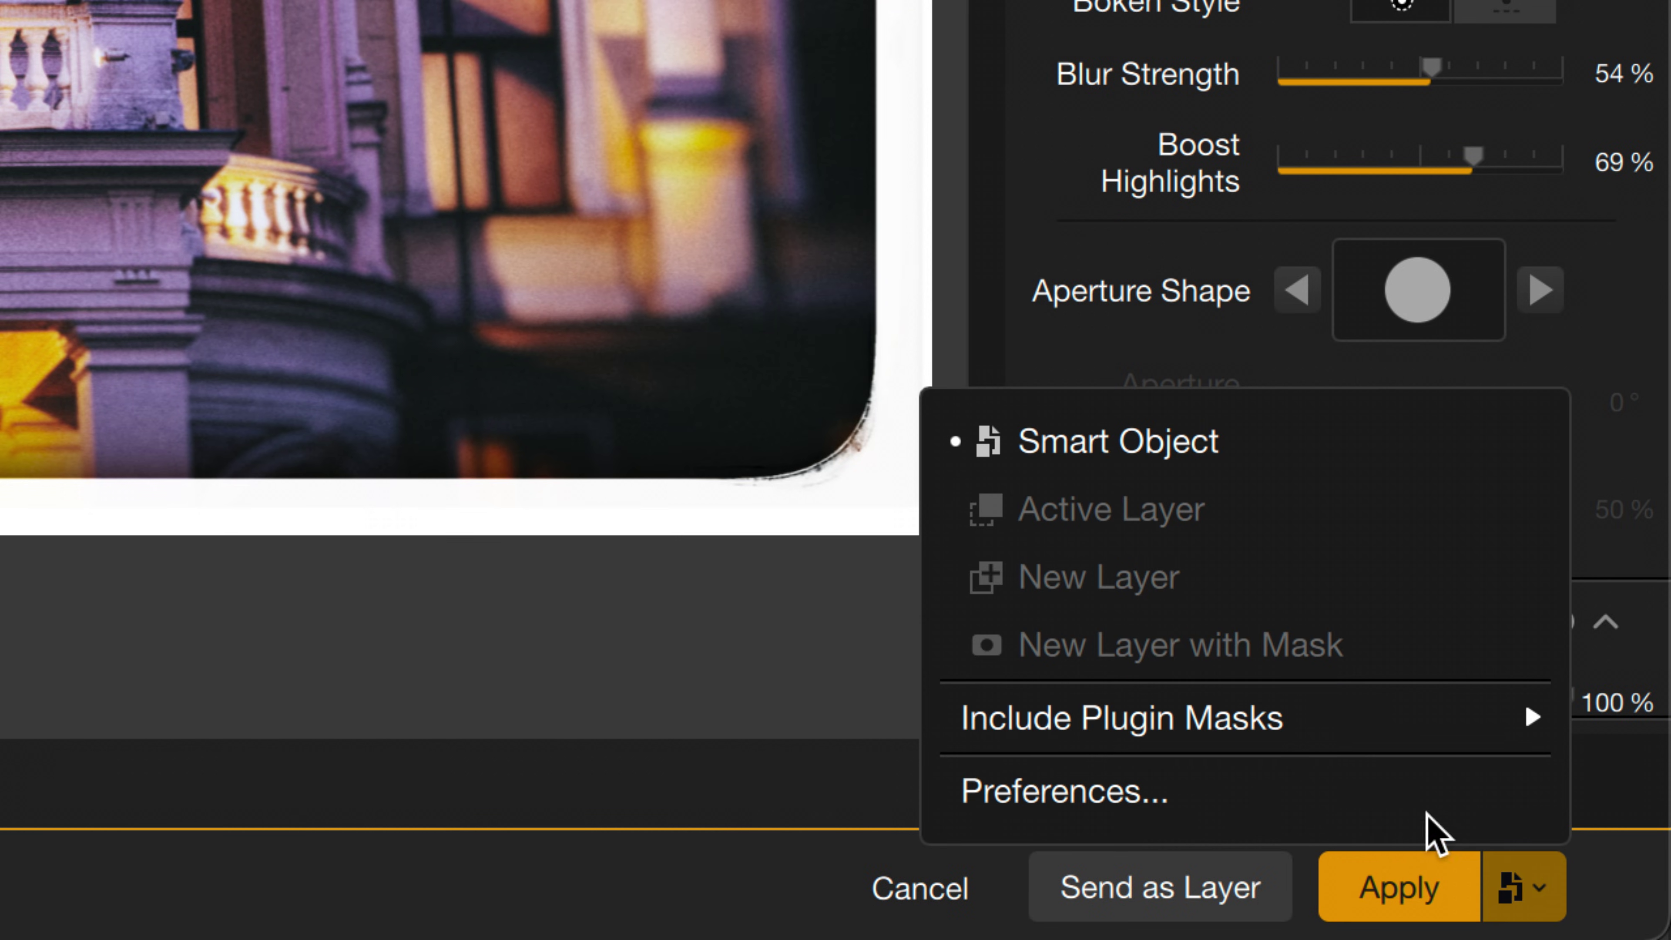
# Apply the look with both Control Point masks included and Merge left off
pyautogui.moveTo(1356, 727)
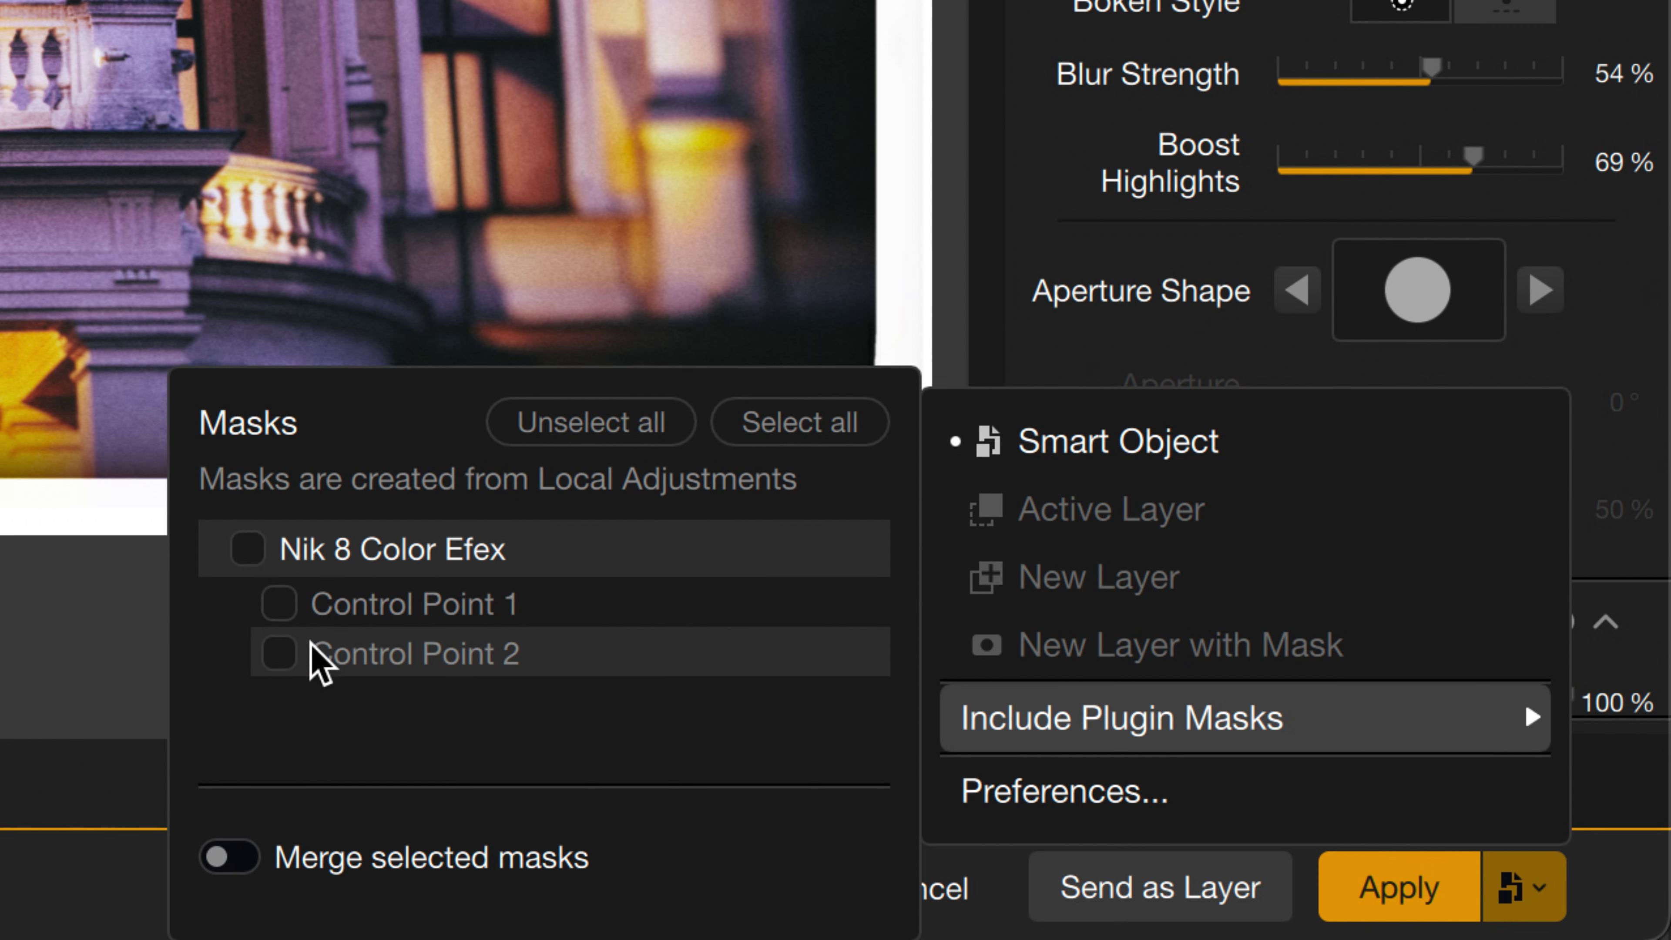
pyautogui.click(282, 606)
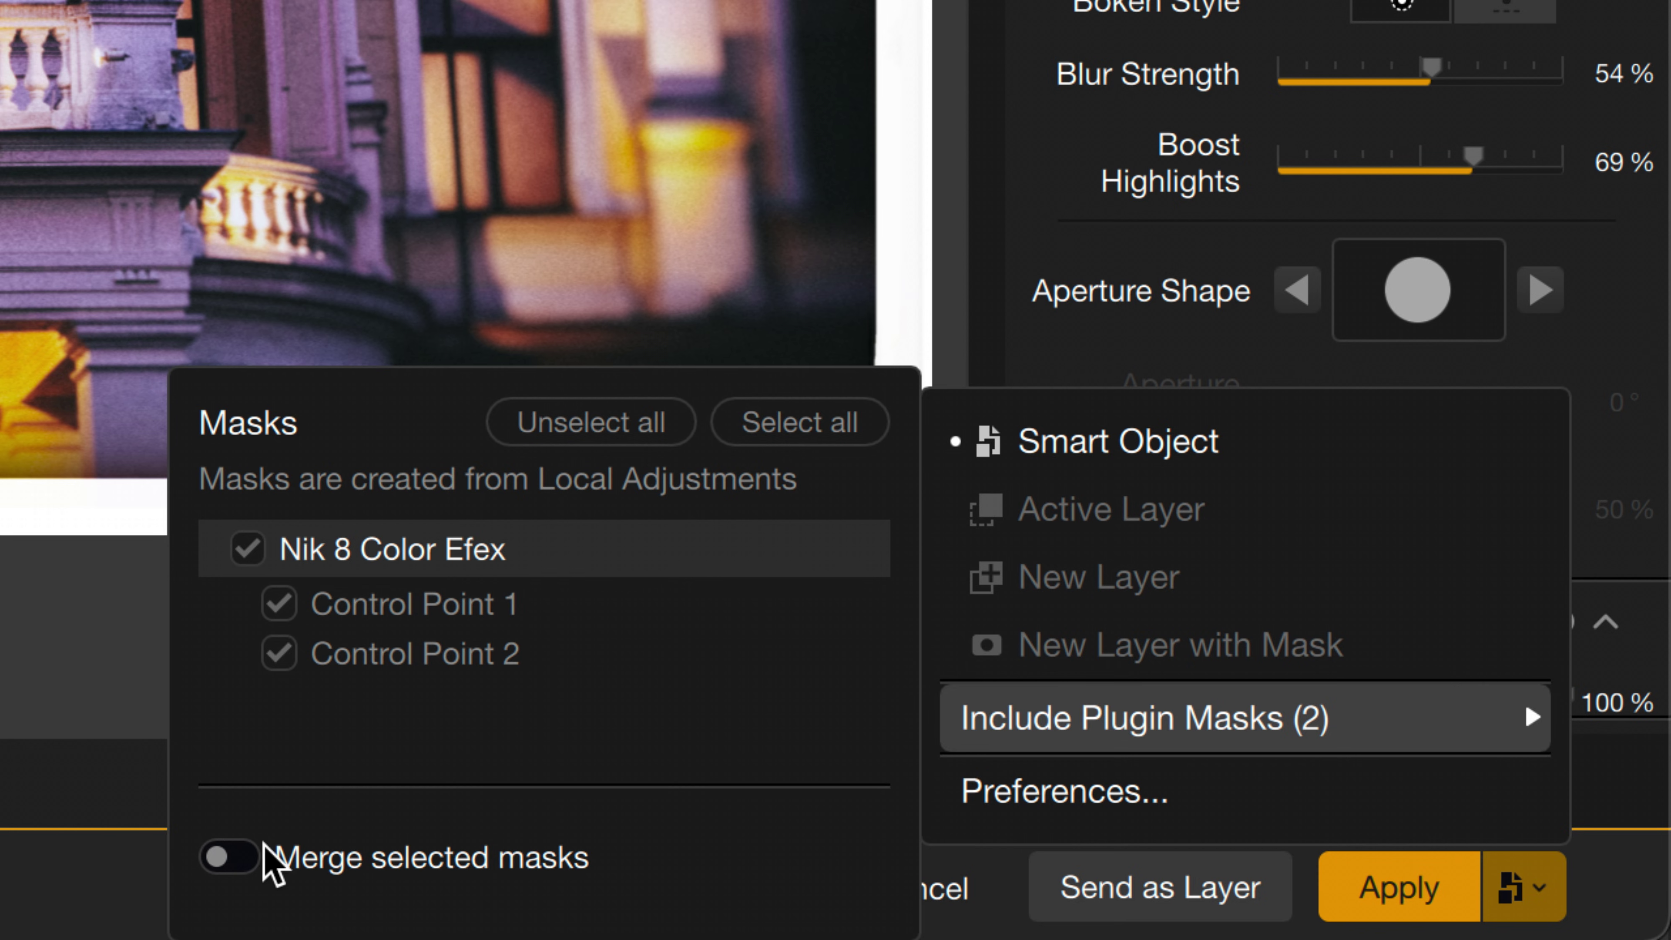
pyautogui.click(230, 855)
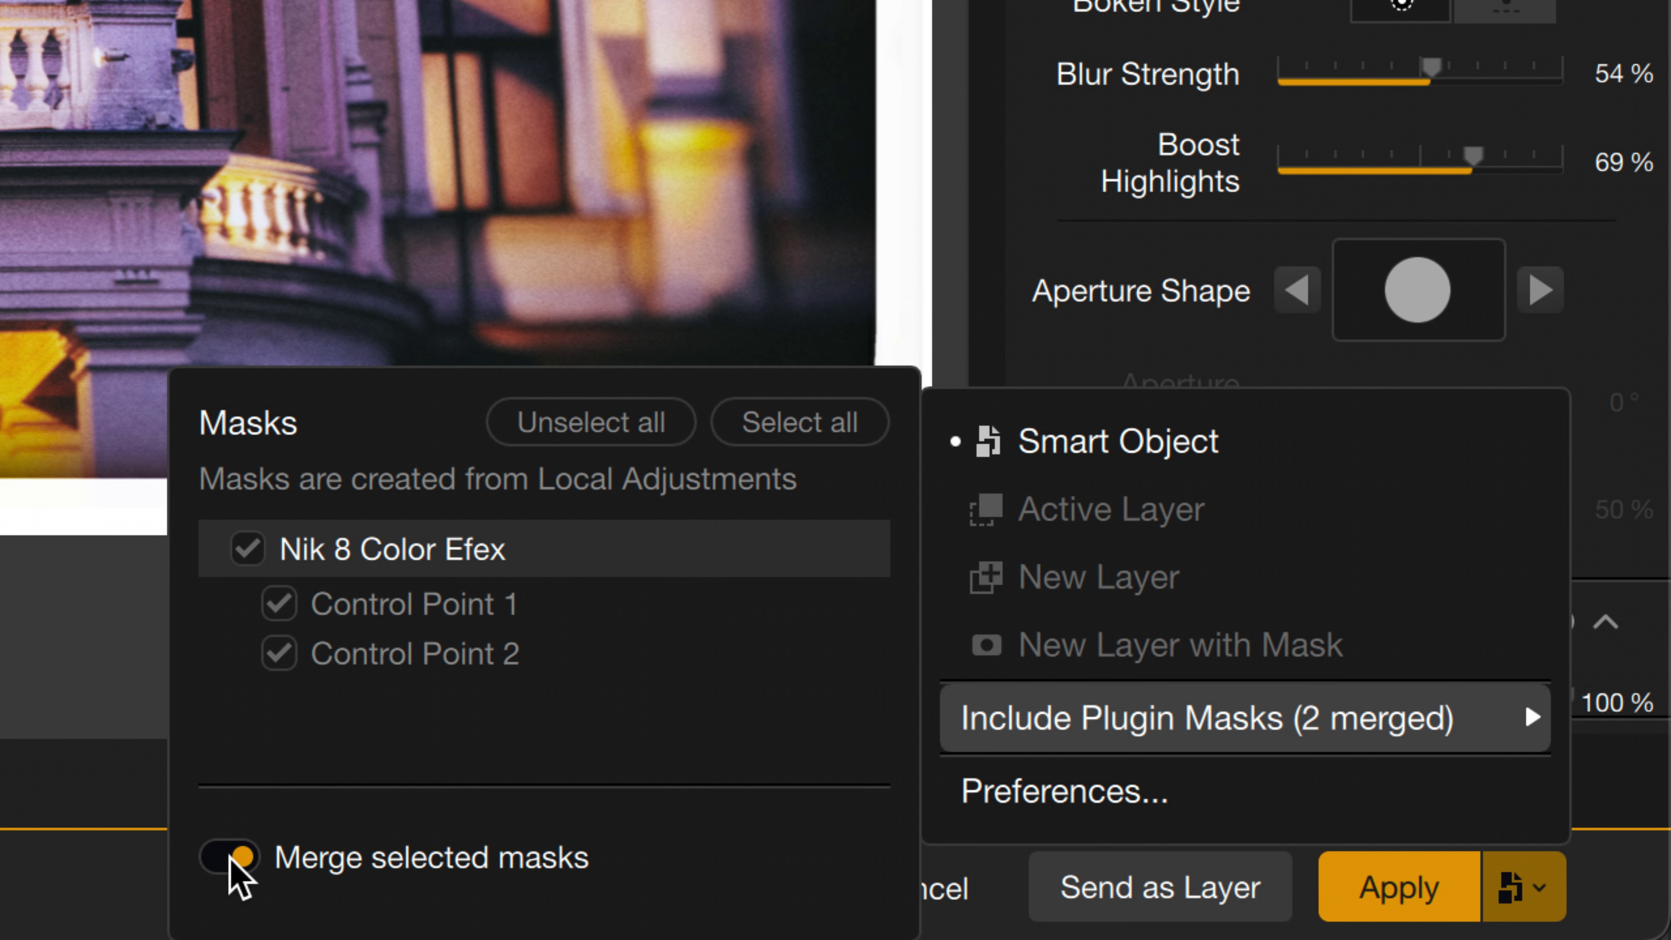
pyautogui.click(240, 876)
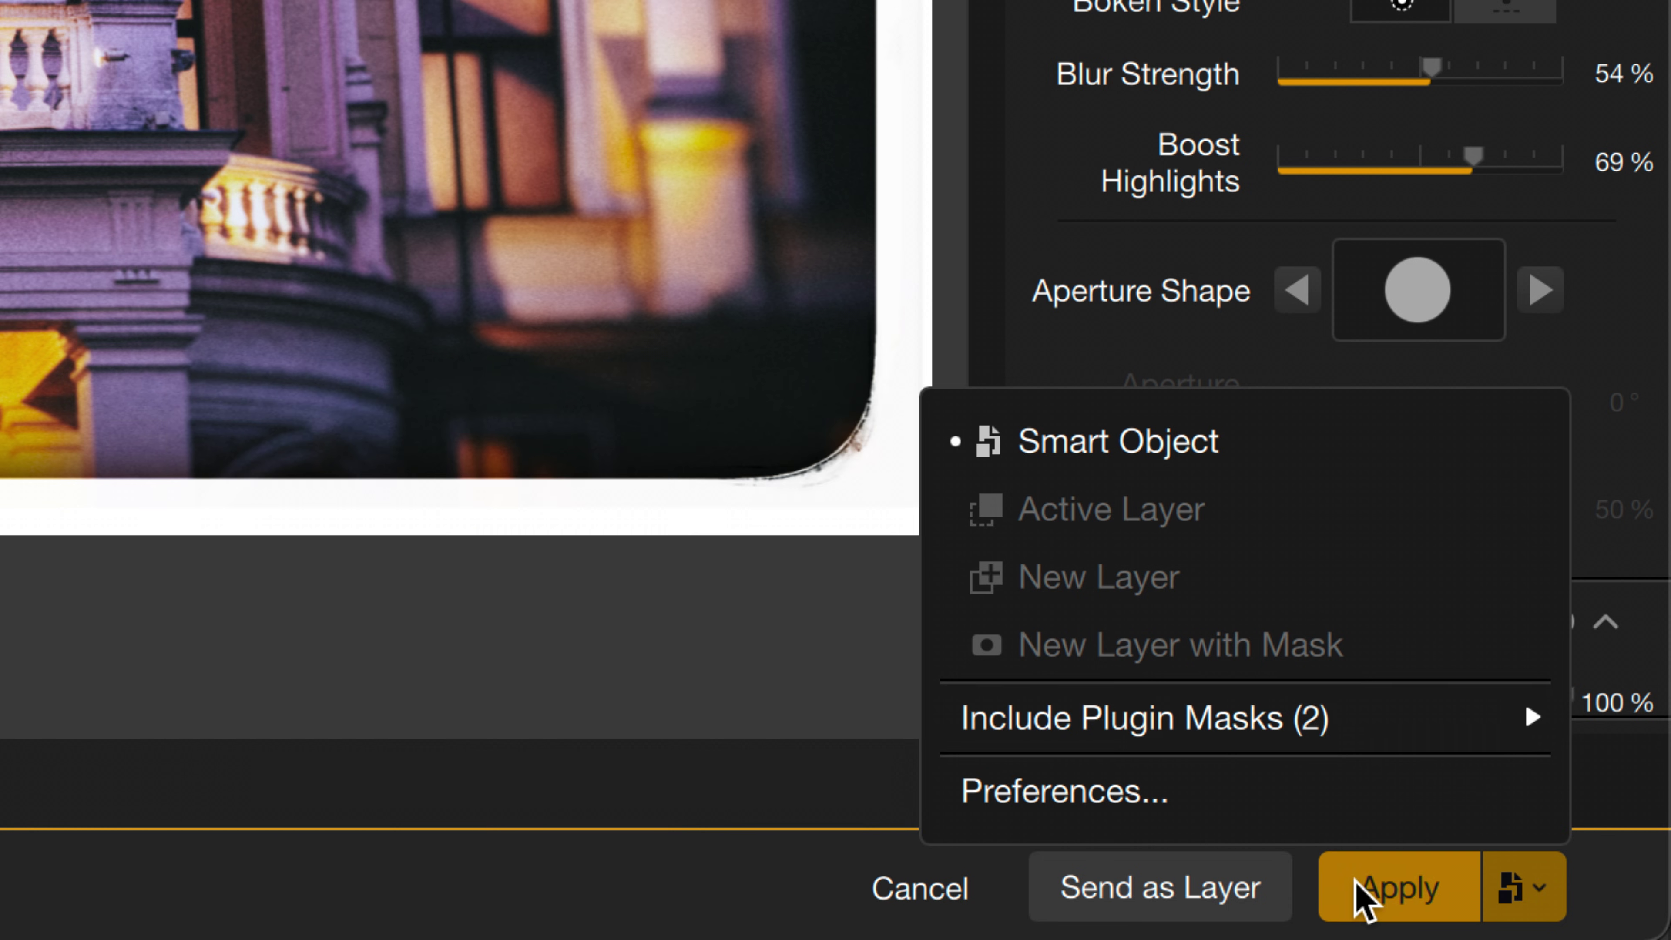
pyautogui.click(1369, 894)
pyautogui.click(1375, 889)
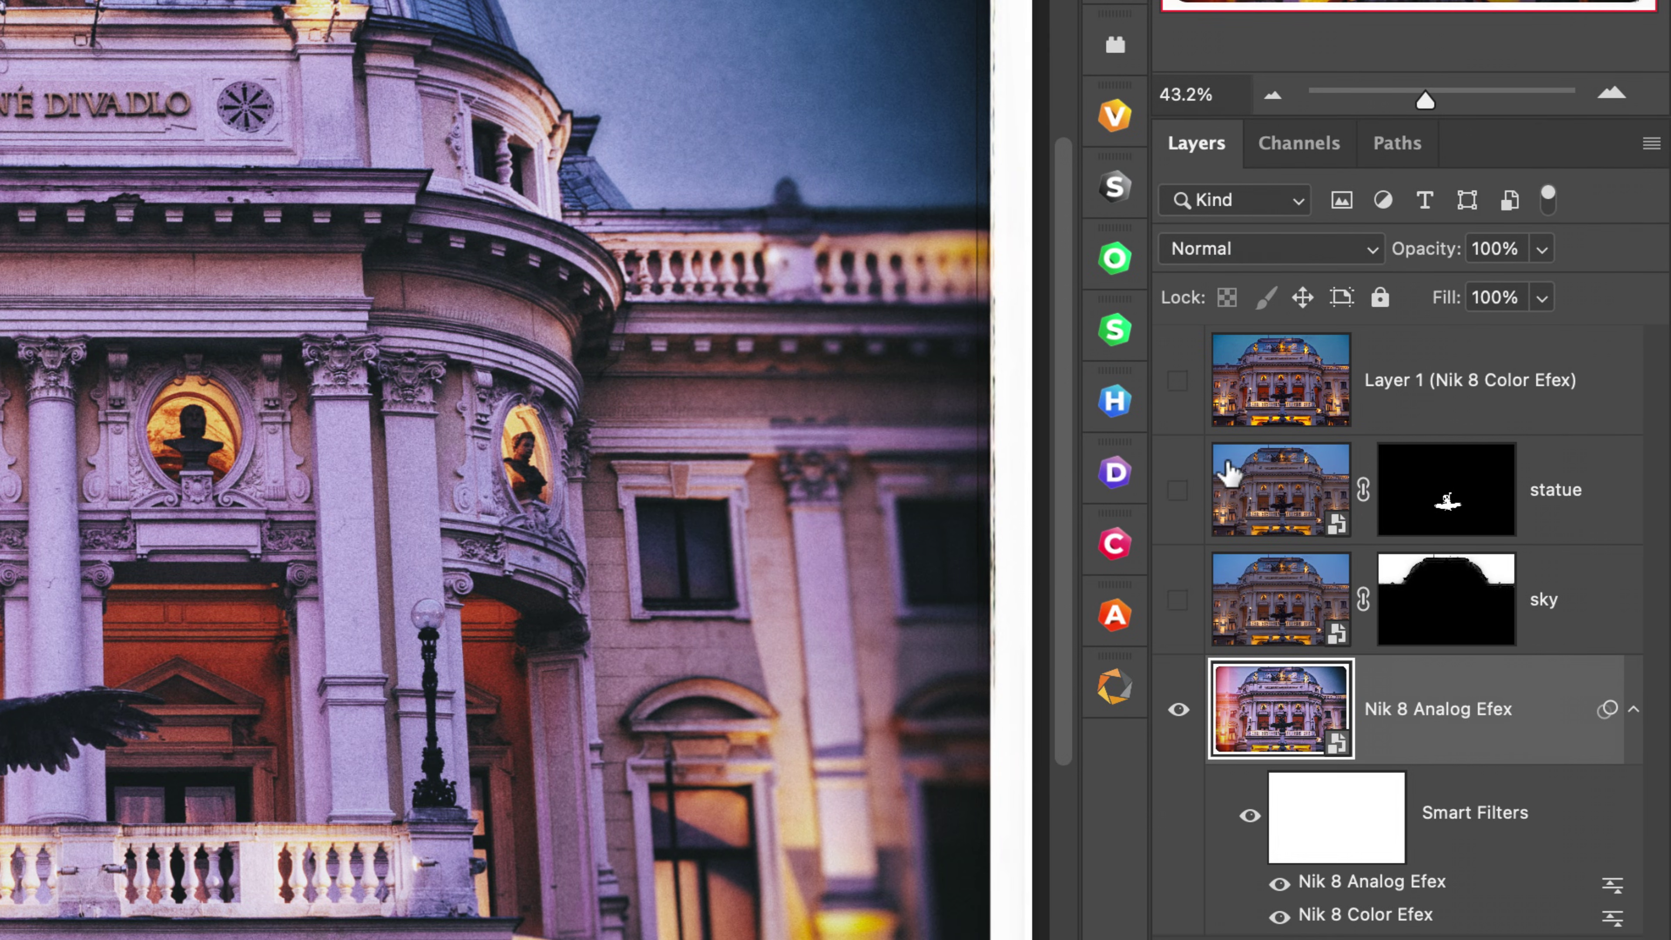
# Toggle Layer 1 visibility, then inspect the Control Point 1 and Control Point 2 channels
pyautogui.click(1397, 483)
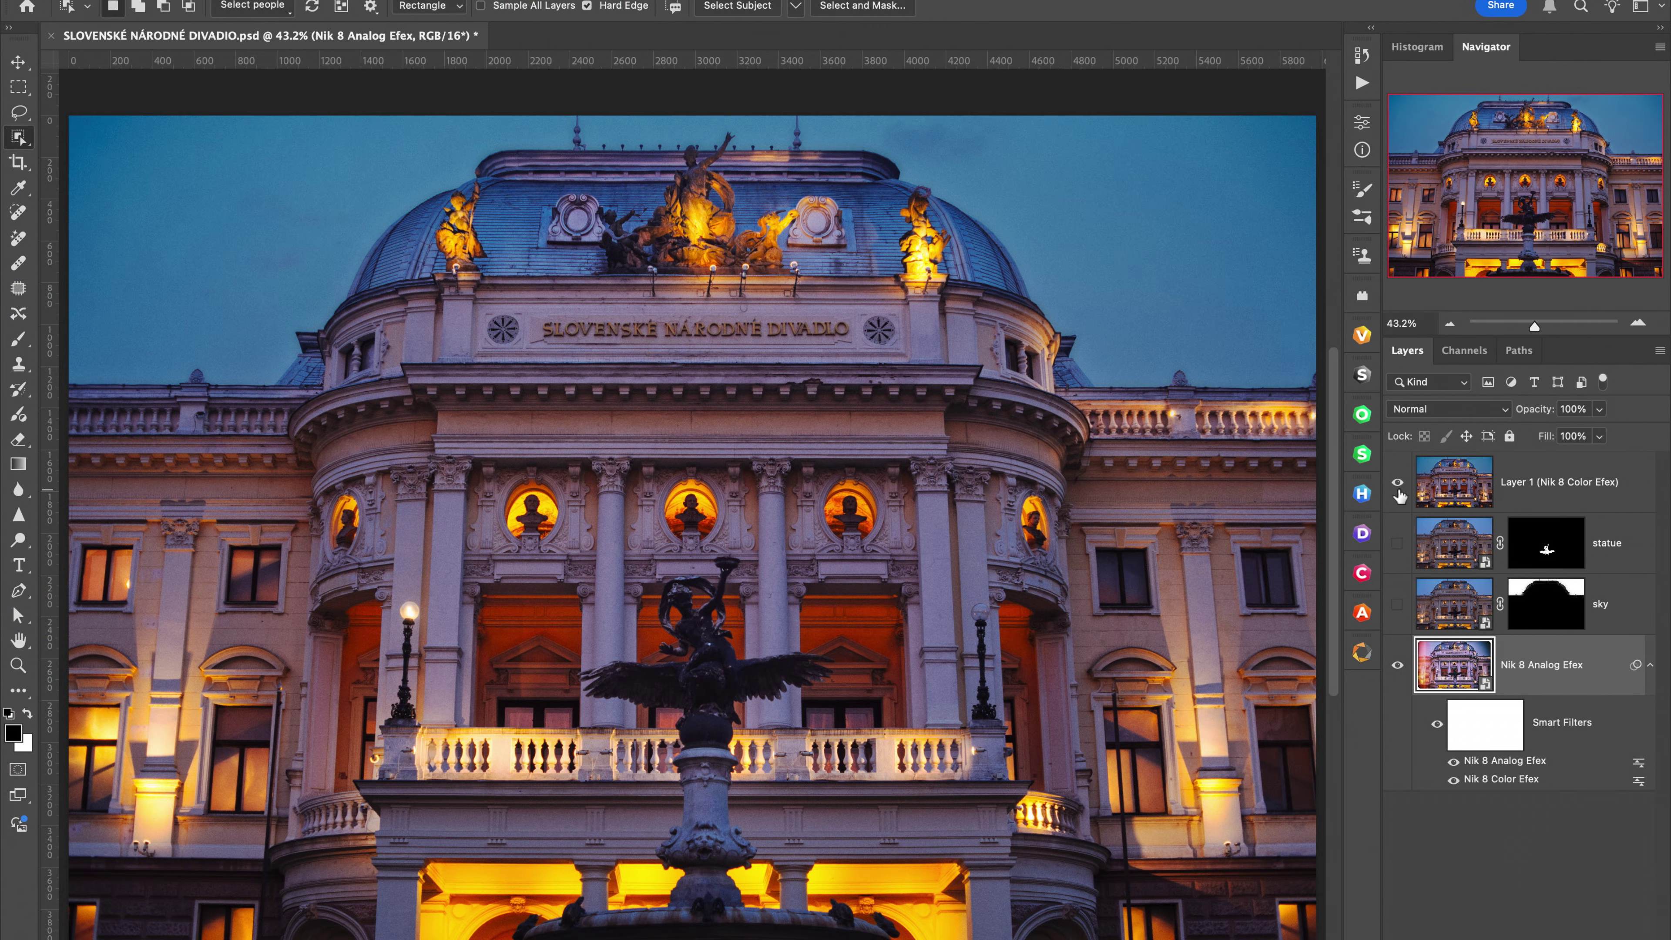
pyautogui.click(1397, 483)
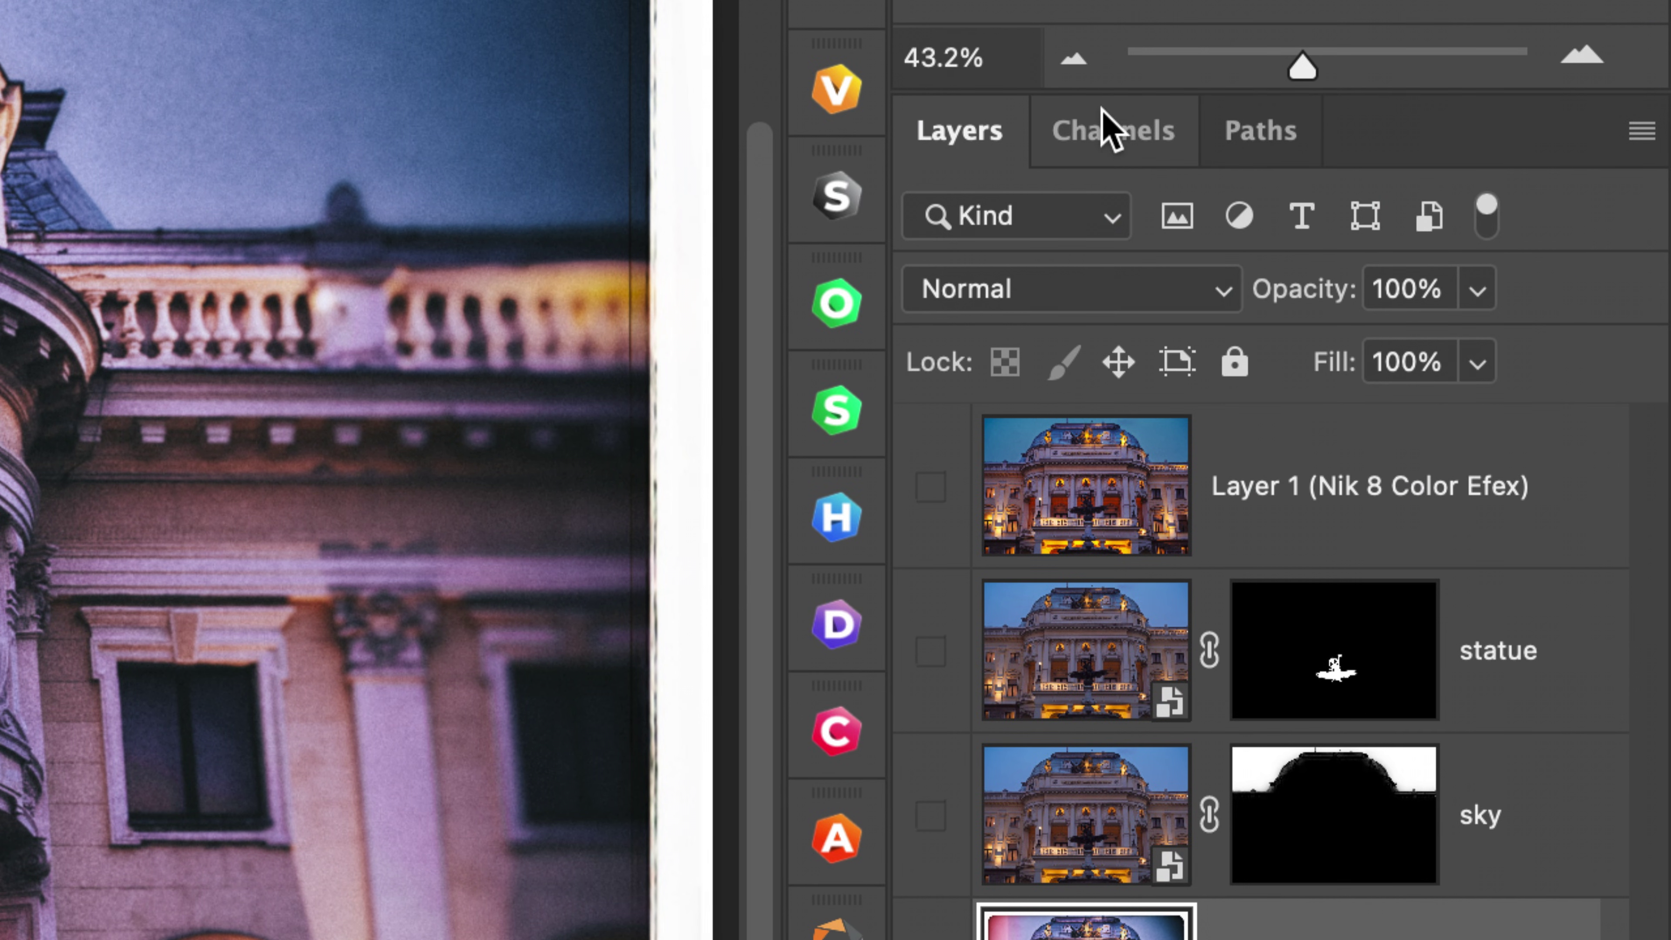
pyautogui.click(1465, 350)
pyautogui.click(1149, 567)
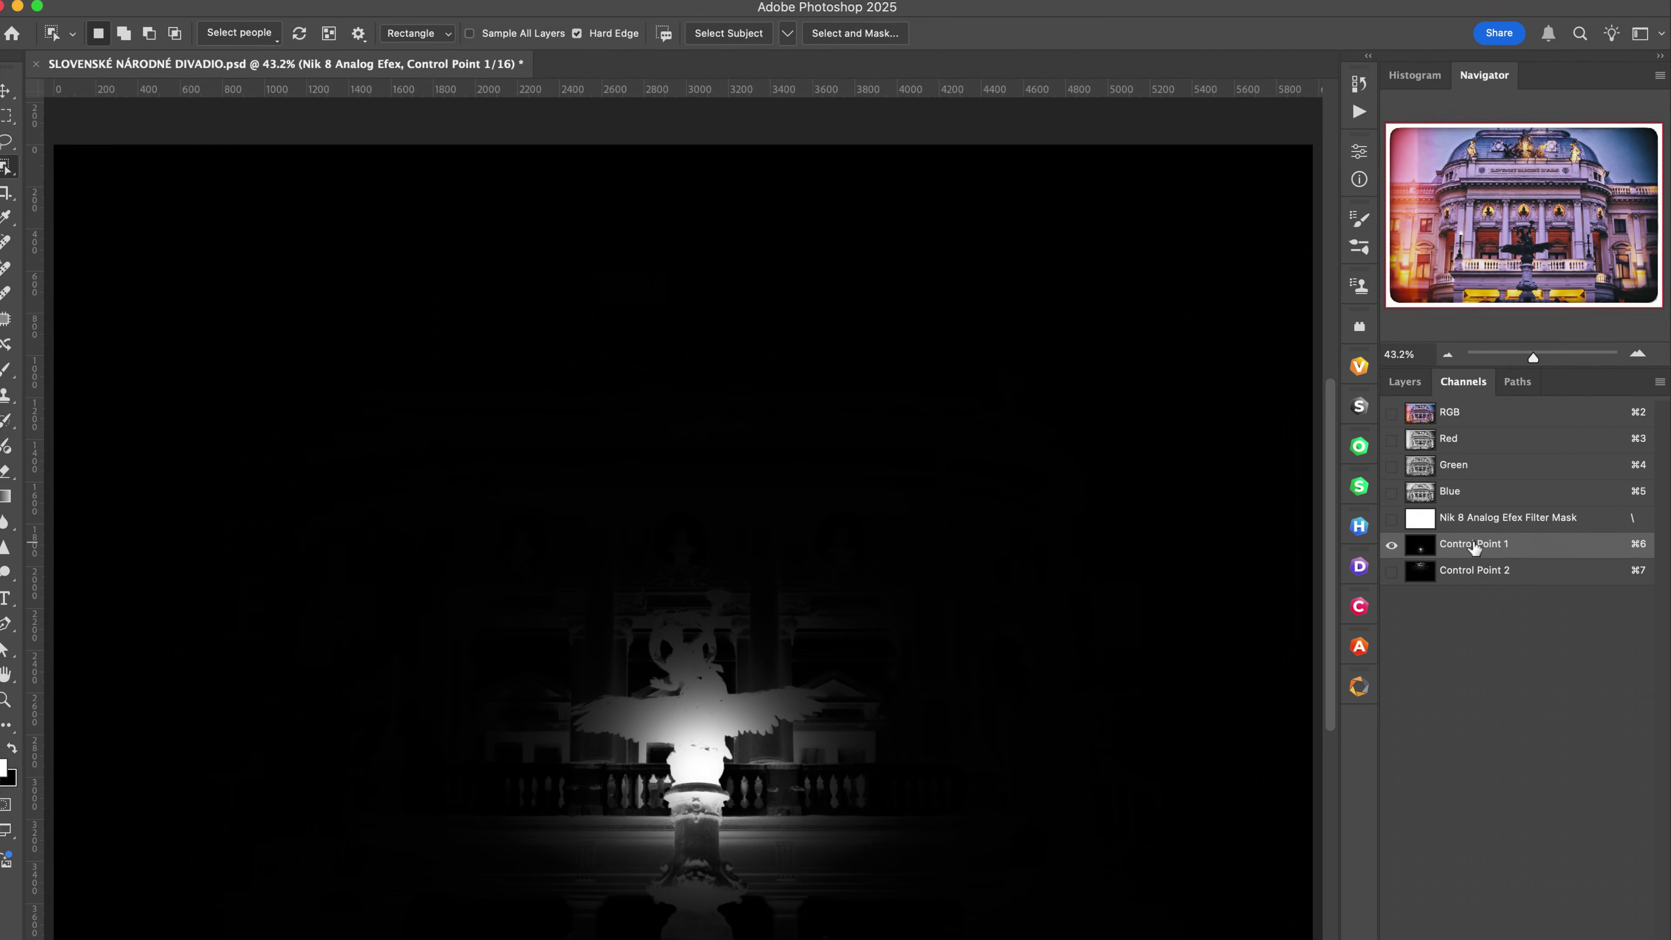
pyautogui.click(1476, 570)
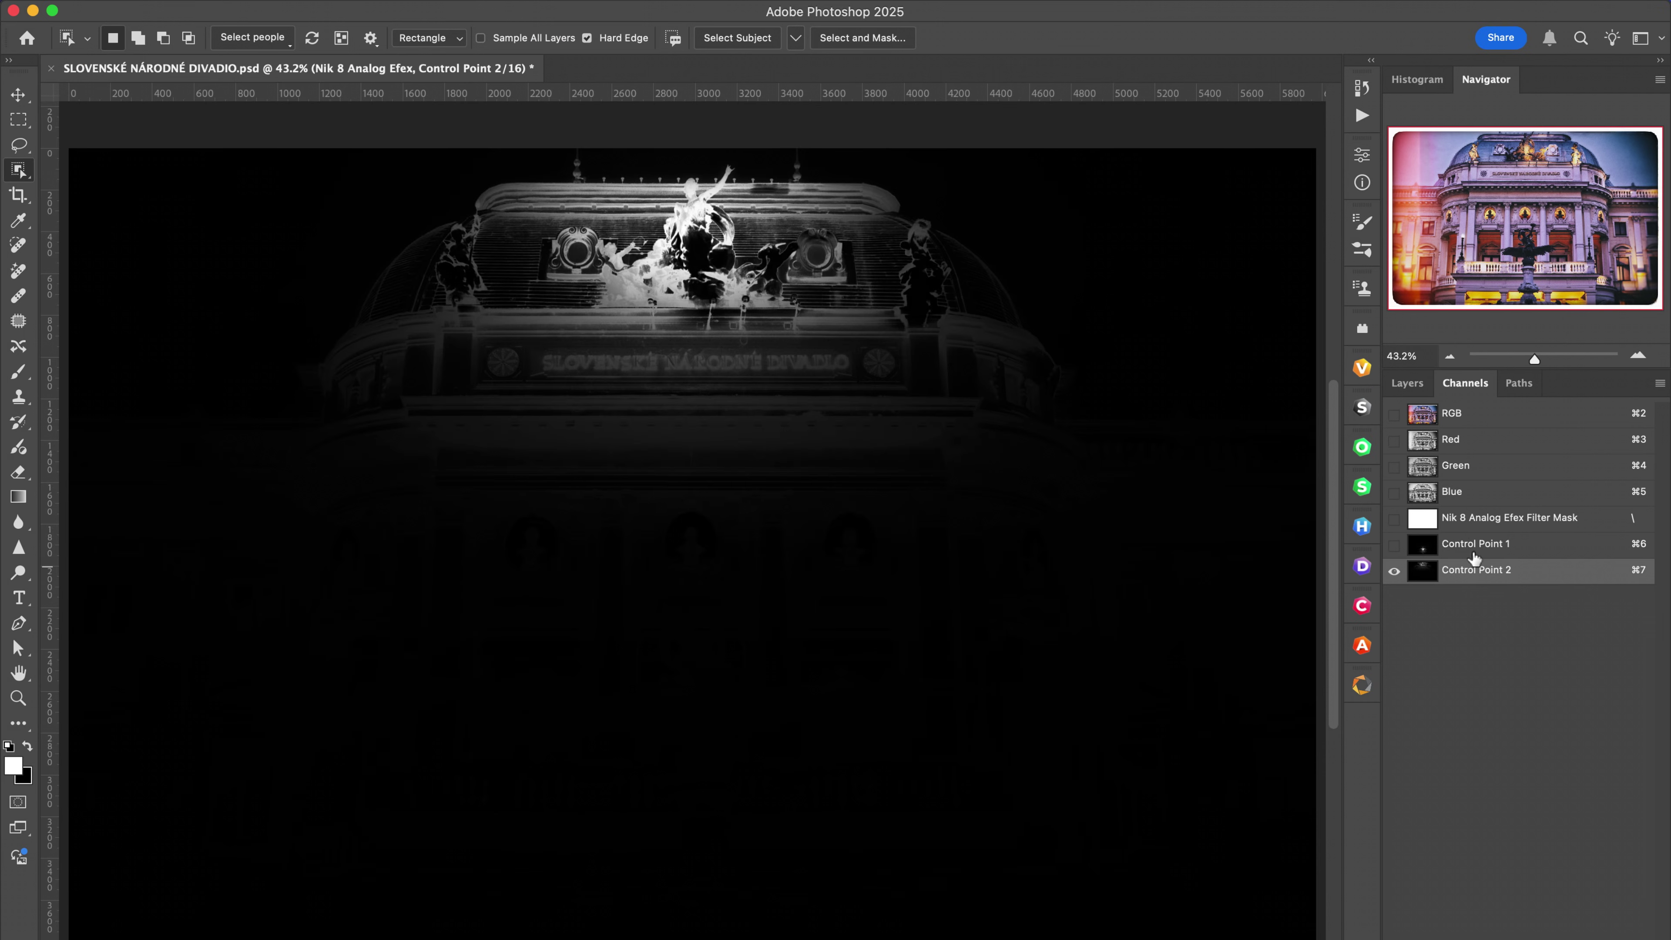
pyautogui.click(1473, 552)
pyautogui.click(1412, 385)
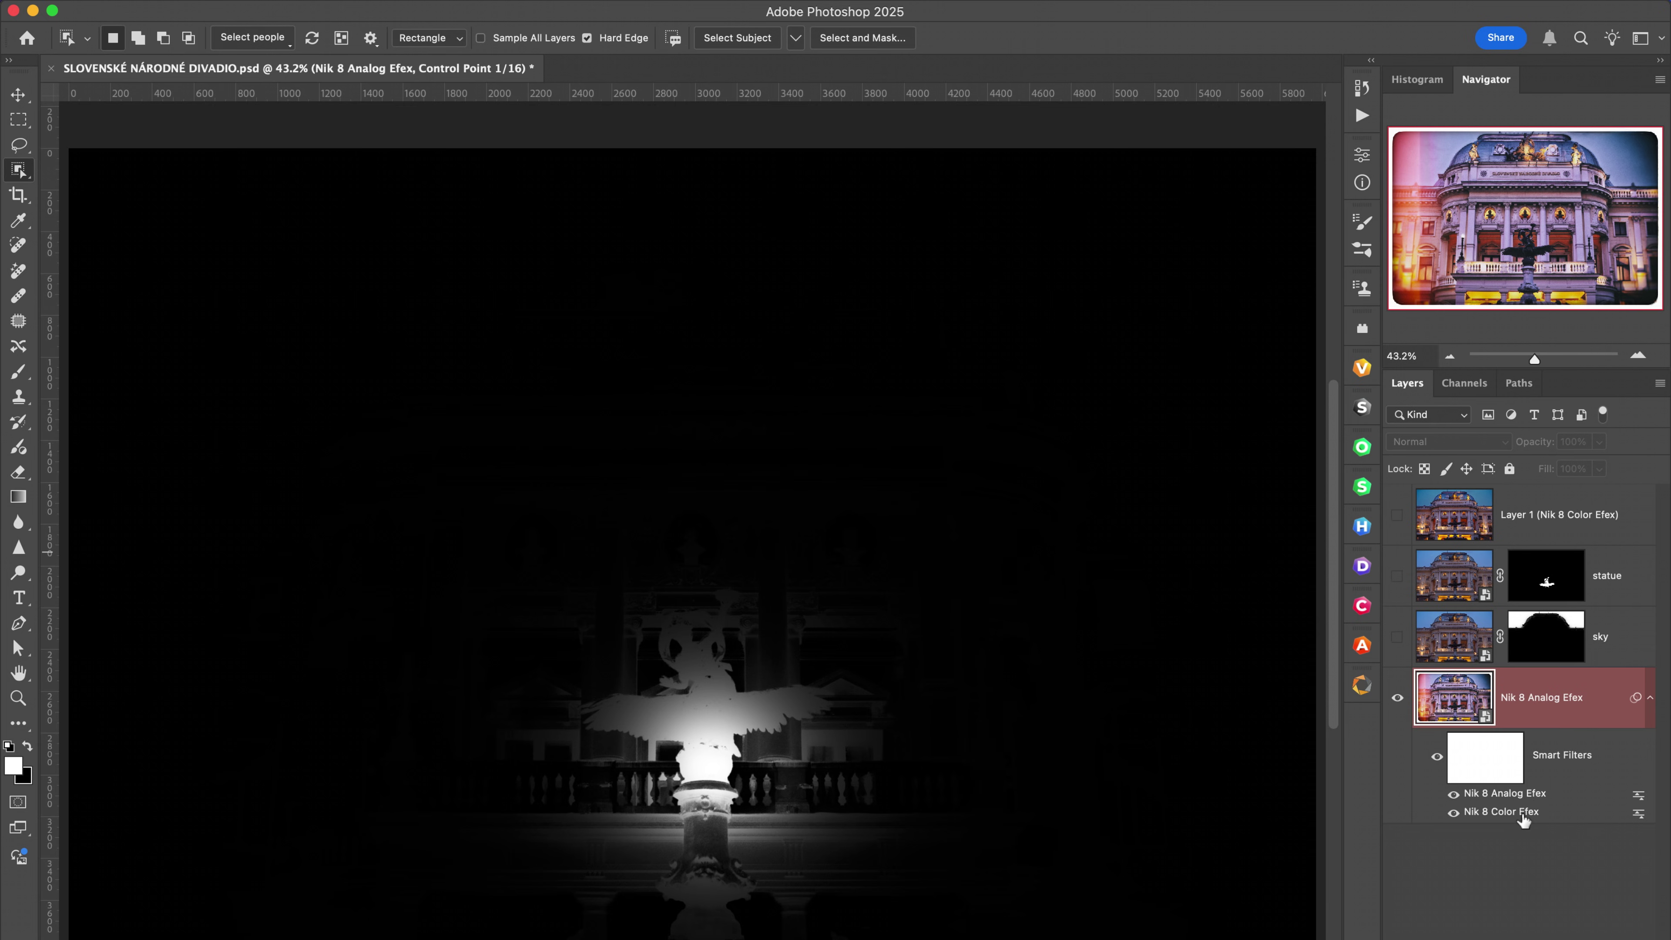
# Reopen the smart object in Camera Raw and raise Temperature from 6100 to 8200
pyautogui.doubleClick(1454, 698)
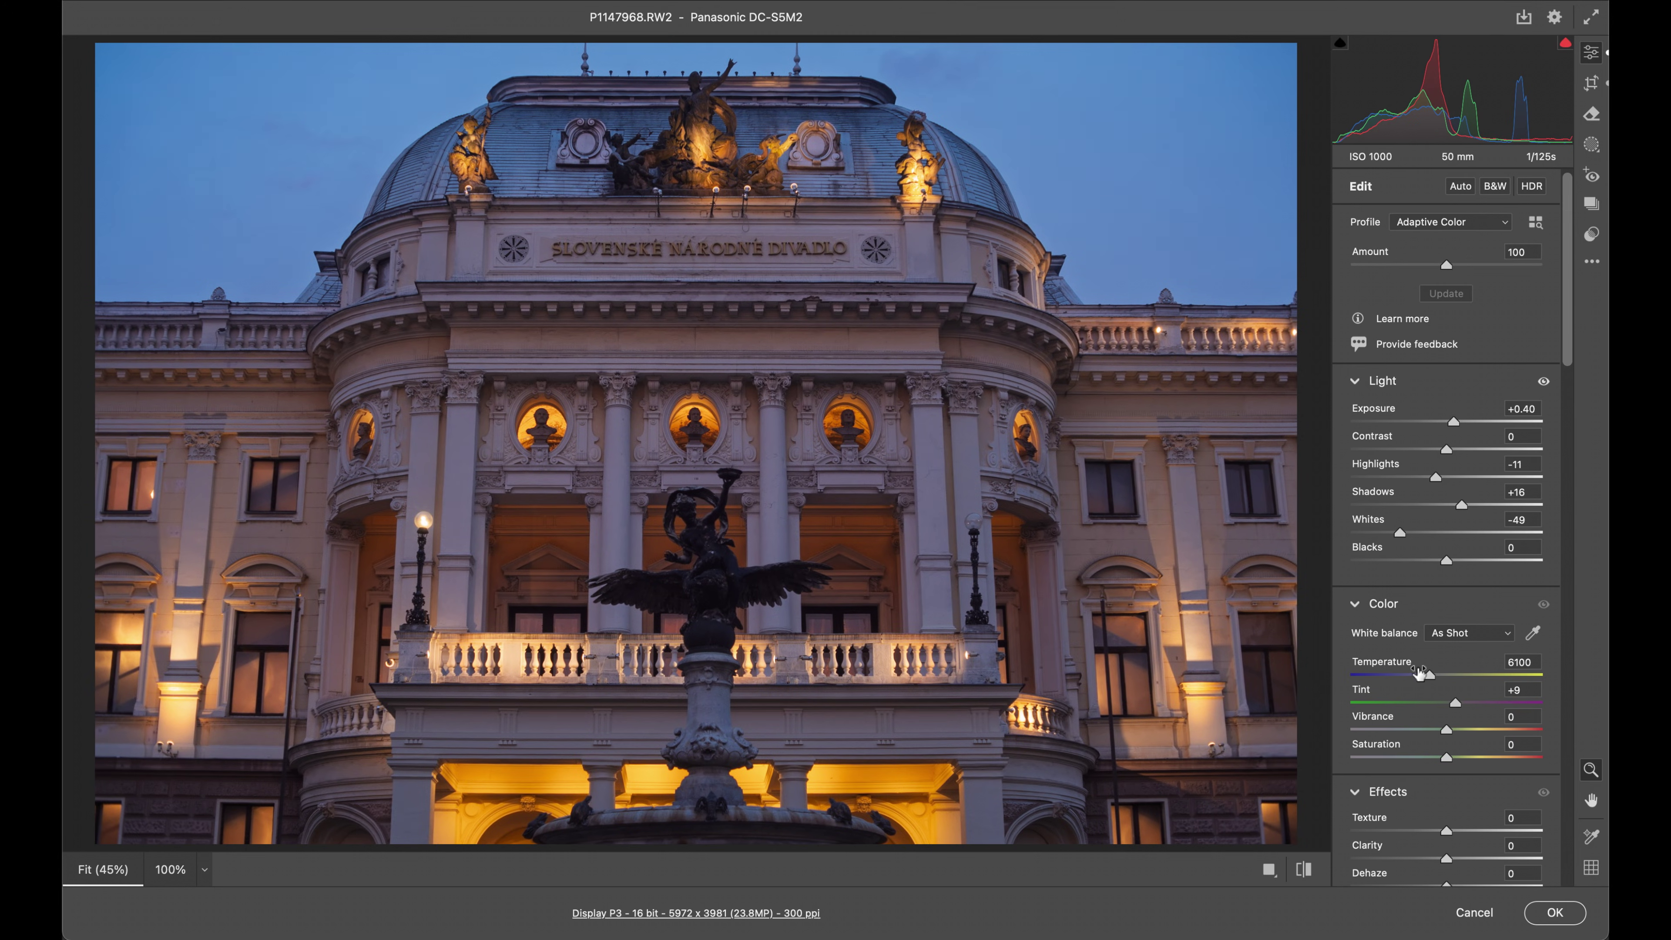
pyautogui.moveTo(1429, 676); pyautogui.dragTo(1468, 680)
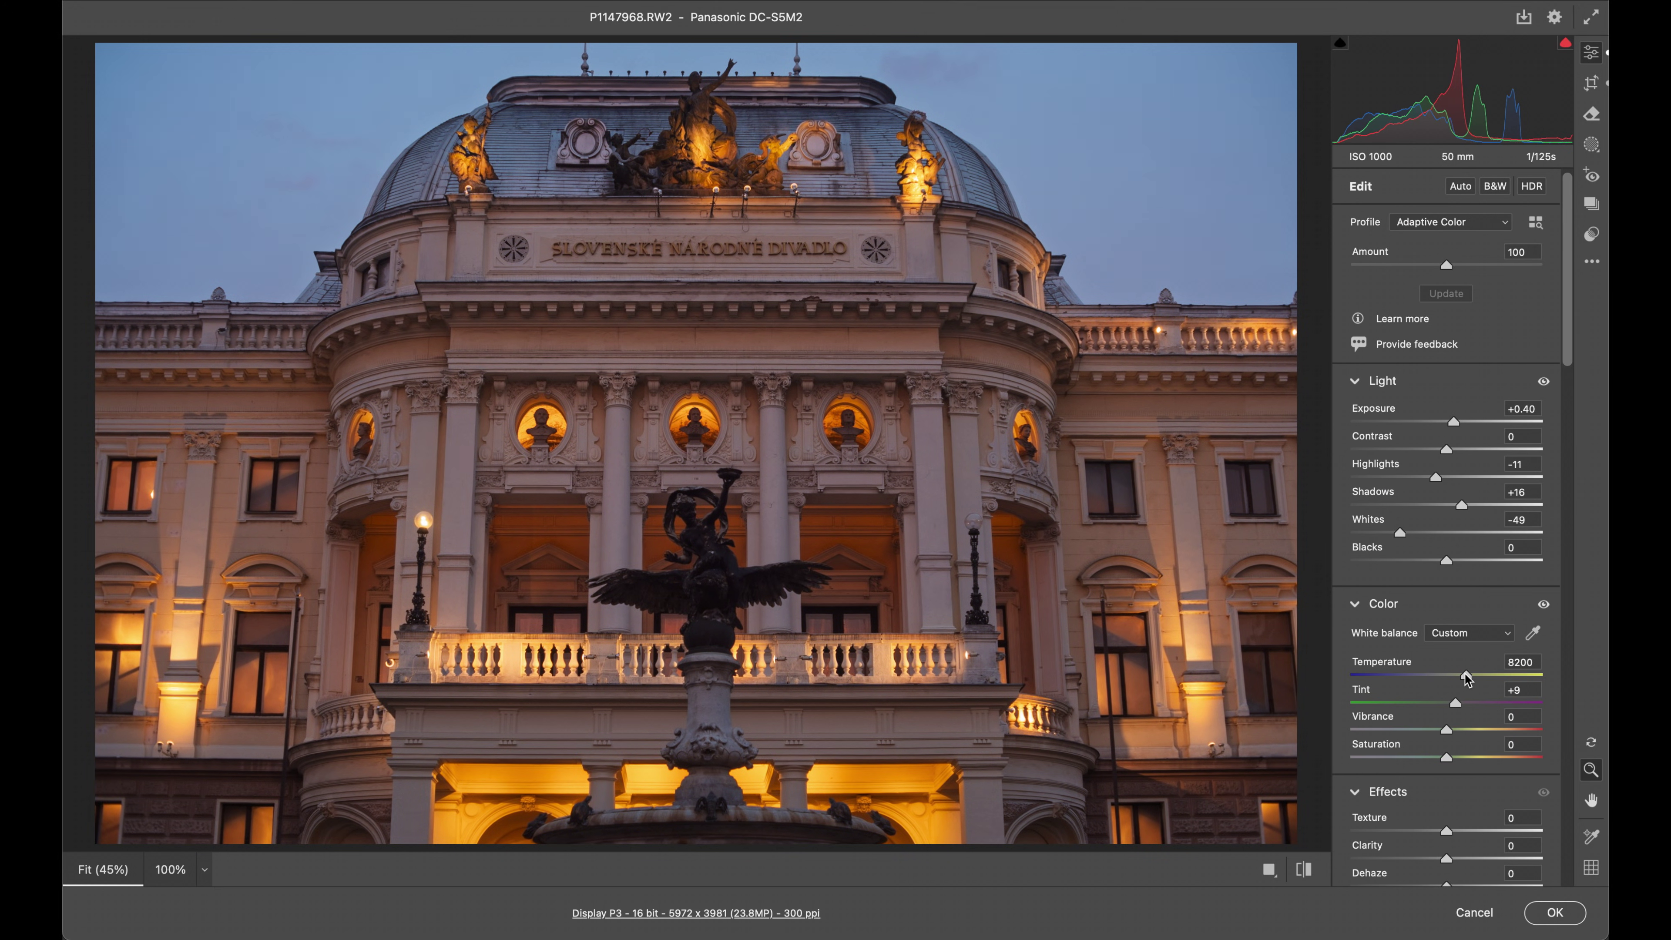
pyautogui.click(1554, 911)
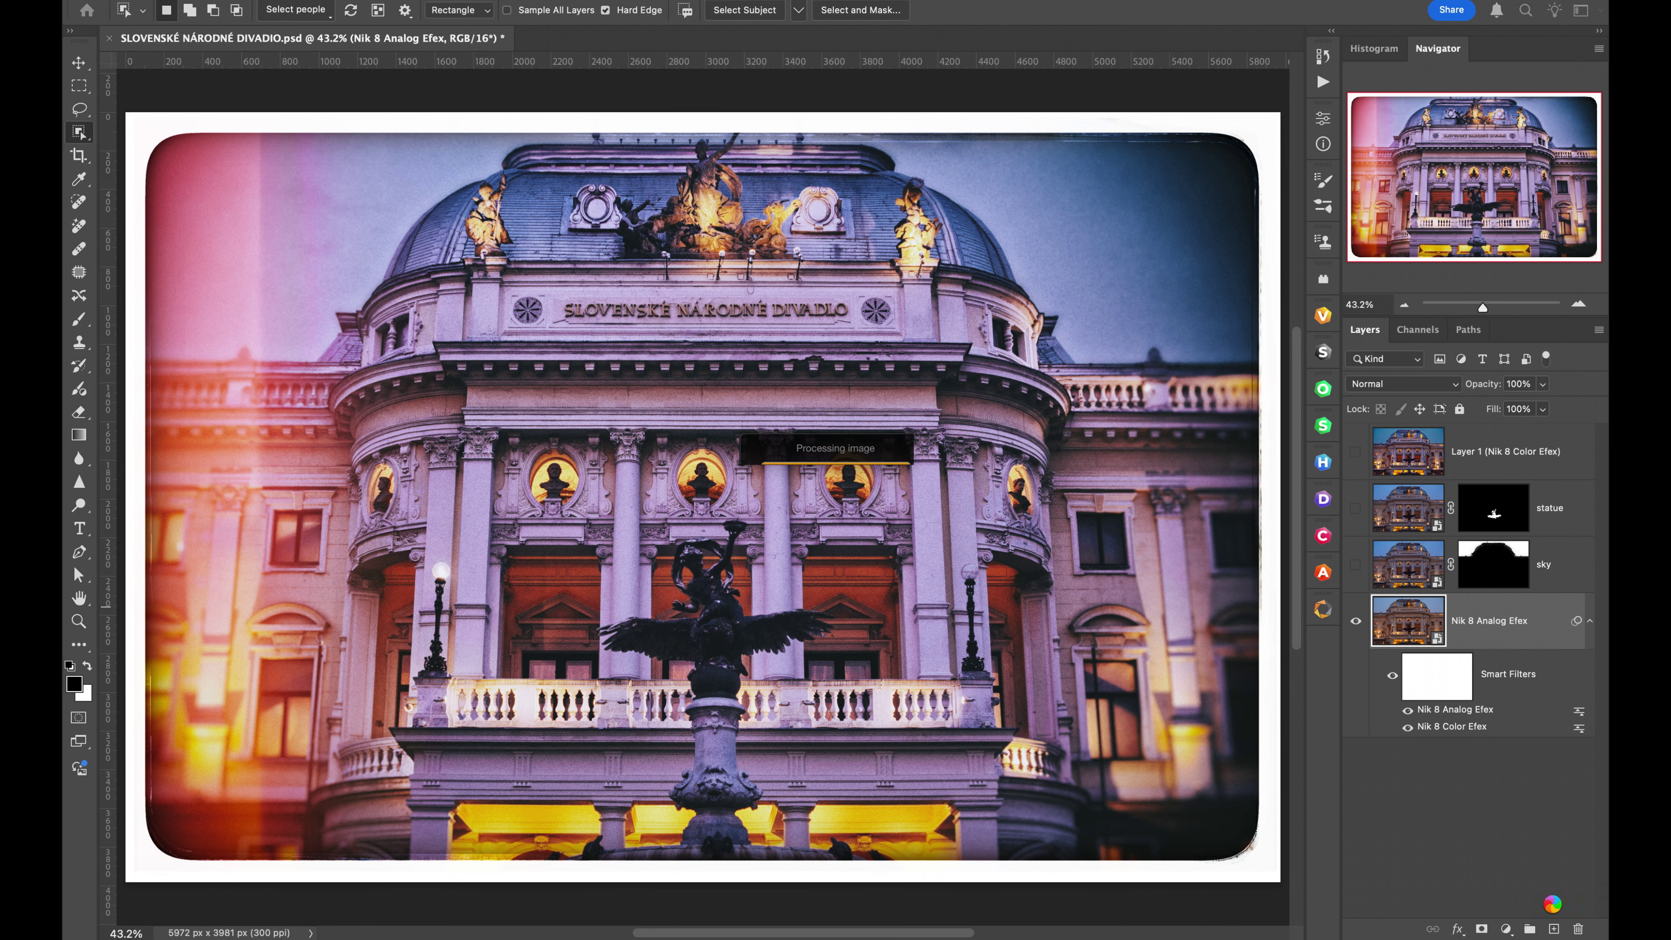